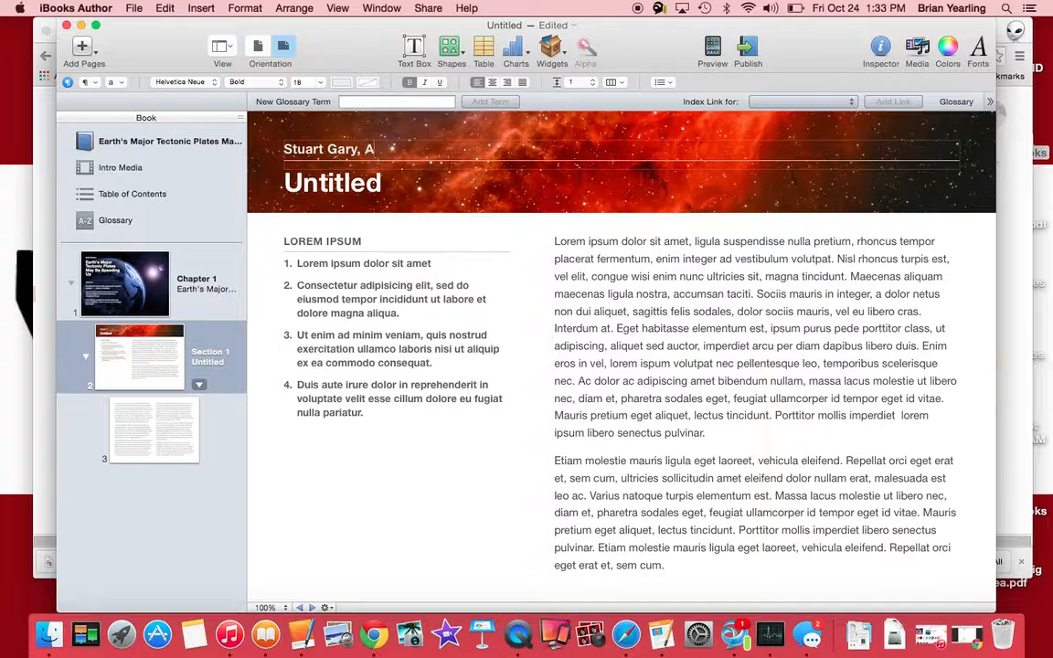
Complete the author line above the section title with "ABC Science Online - Published June 16, 2014", checking the date against the web article
type("BO Science Online -")
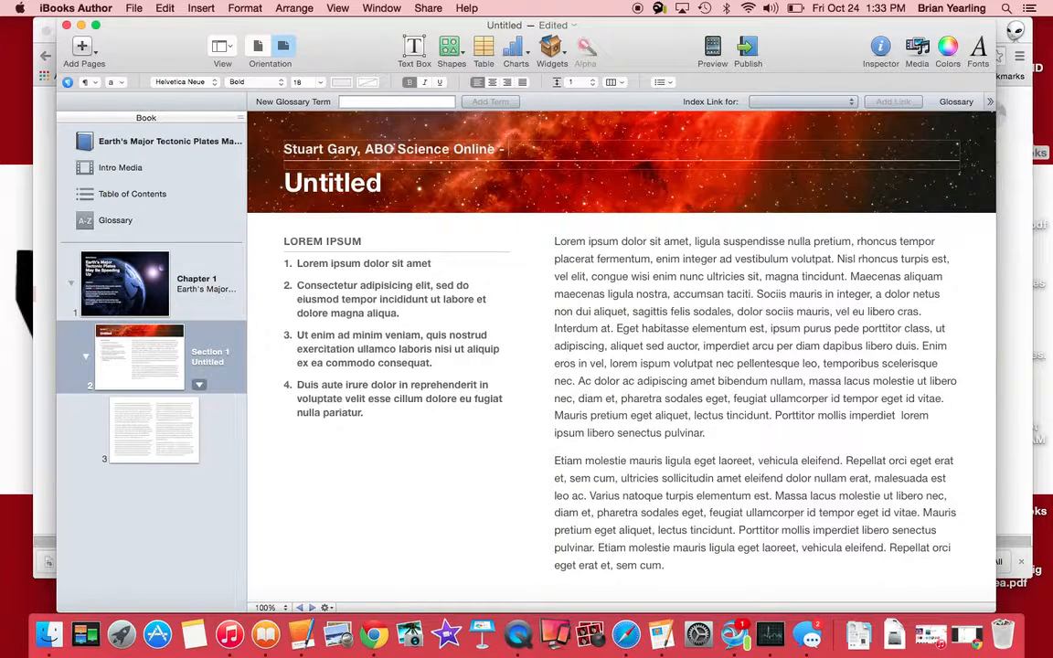
key("ctrl+Right")
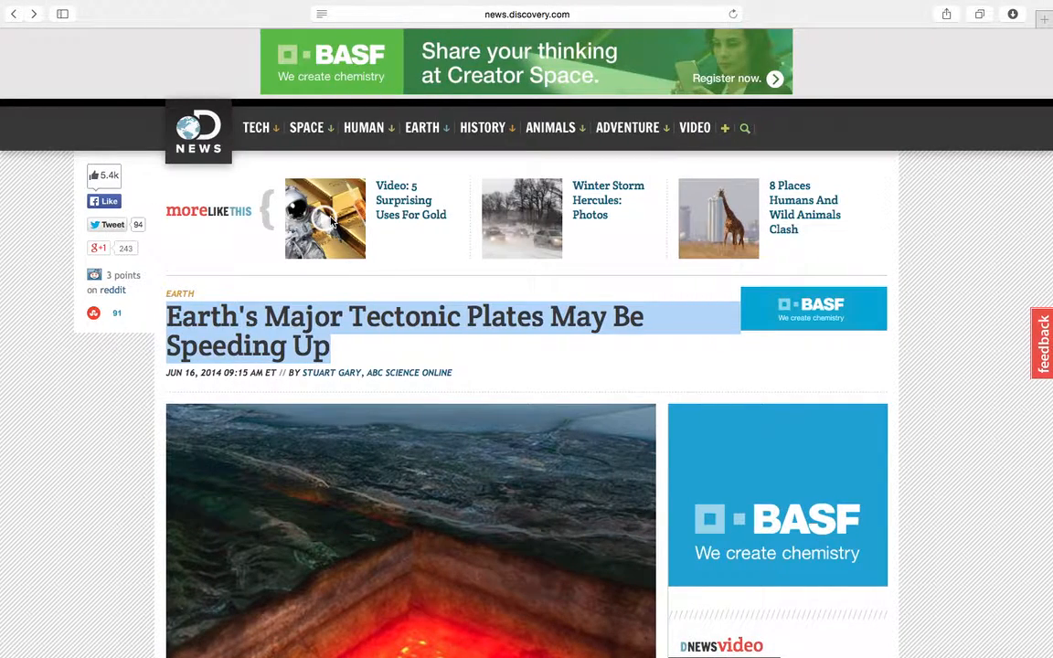
key("ctrl+Left")
type("ne - Pu")
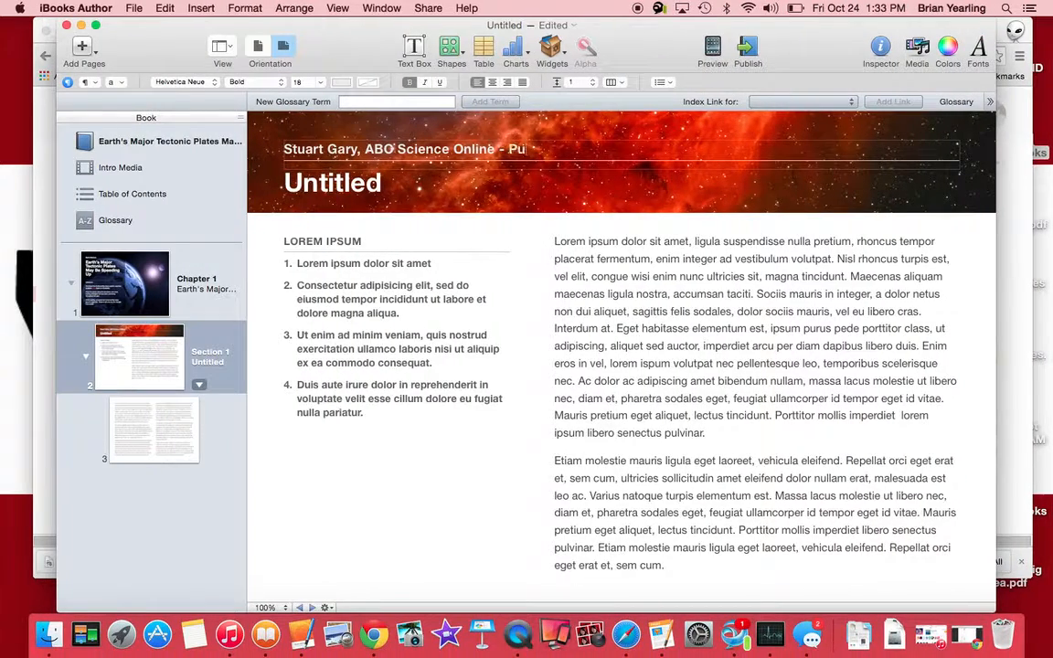
type("blished June 1")
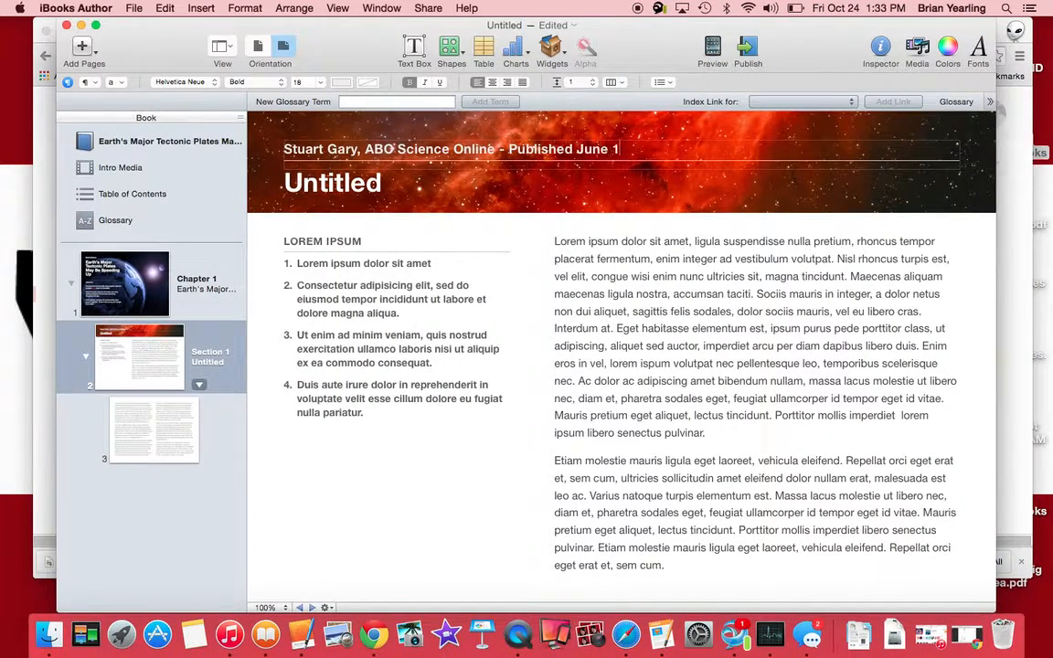
type("6, 2014")
Copy the headline "Earth's Major Tectonic Plates May Be Speeding Up" from the web article and paste it over the Untitled section title
left_click(398, 177)
key("ctrl+Right")
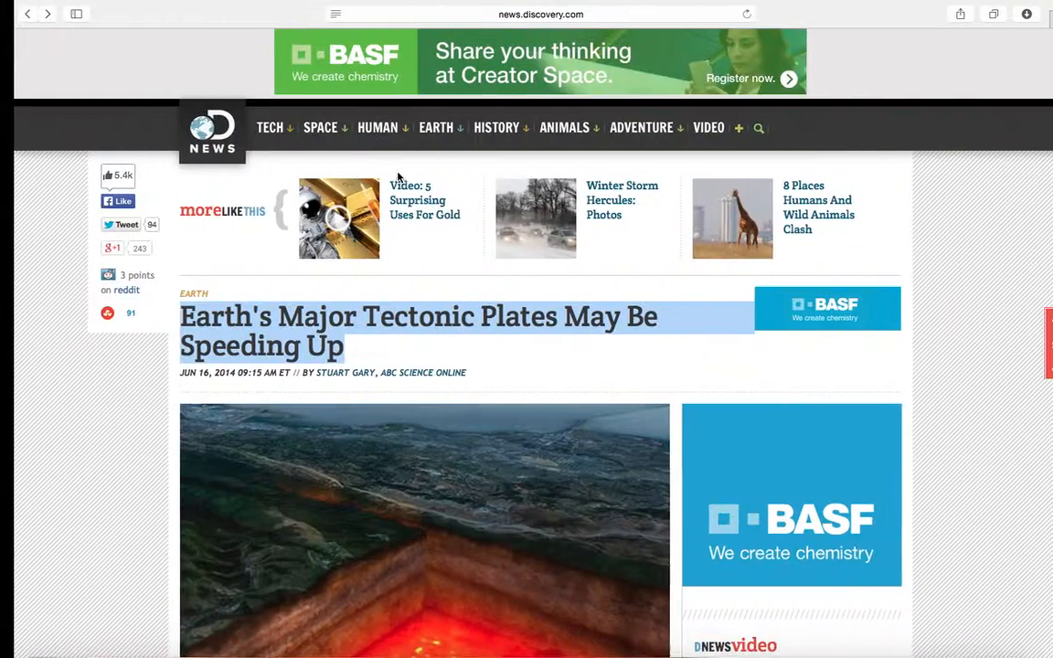
left_click(357, 356)
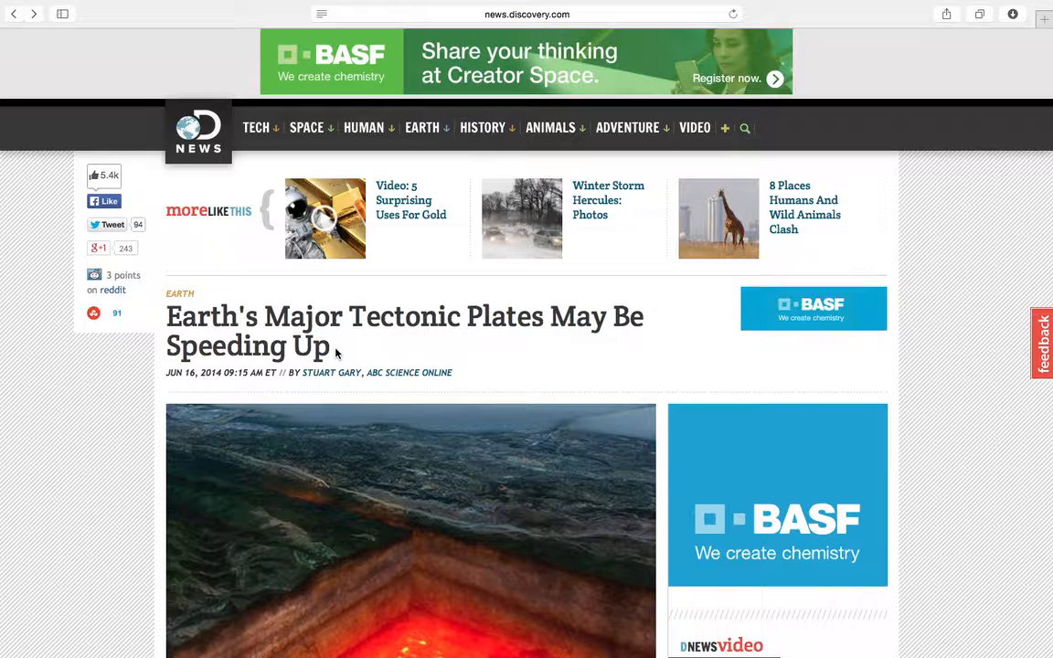
triple_click(335, 352)
left_click(333, 348)
left_click_drag(333, 348, 166, 316)
key("super+c")
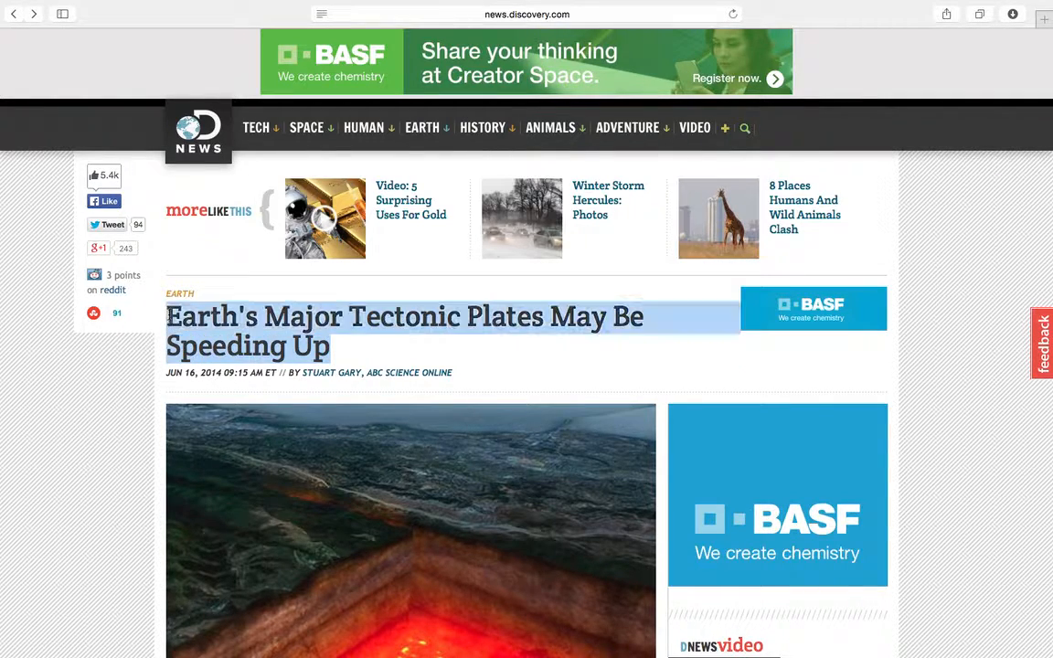
key("ctrl+Left")
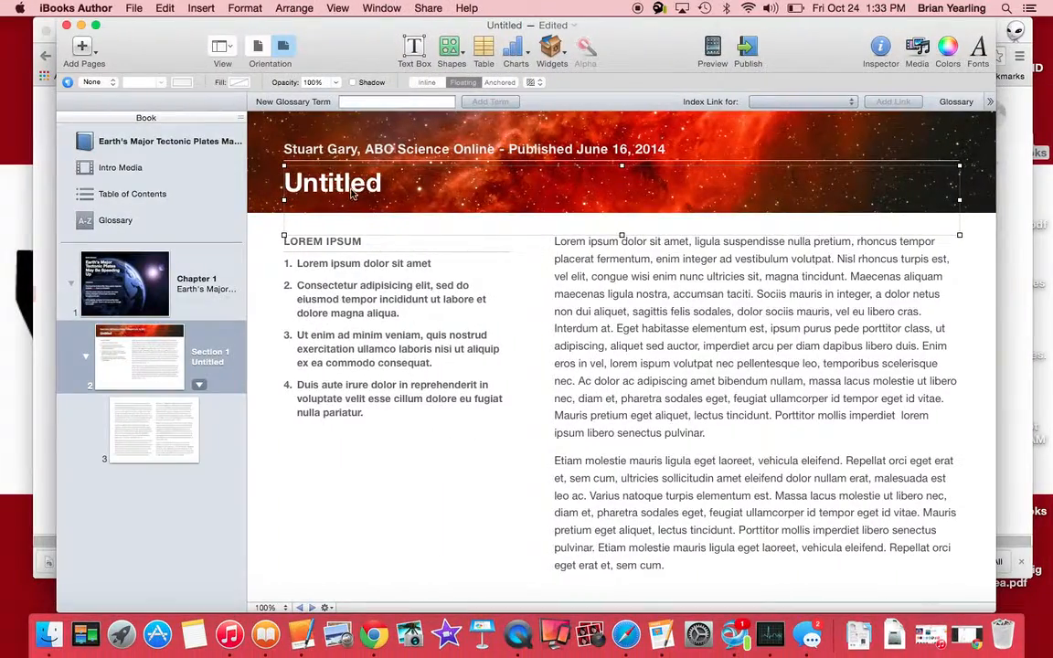
double_click(316, 179)
key("super+v")
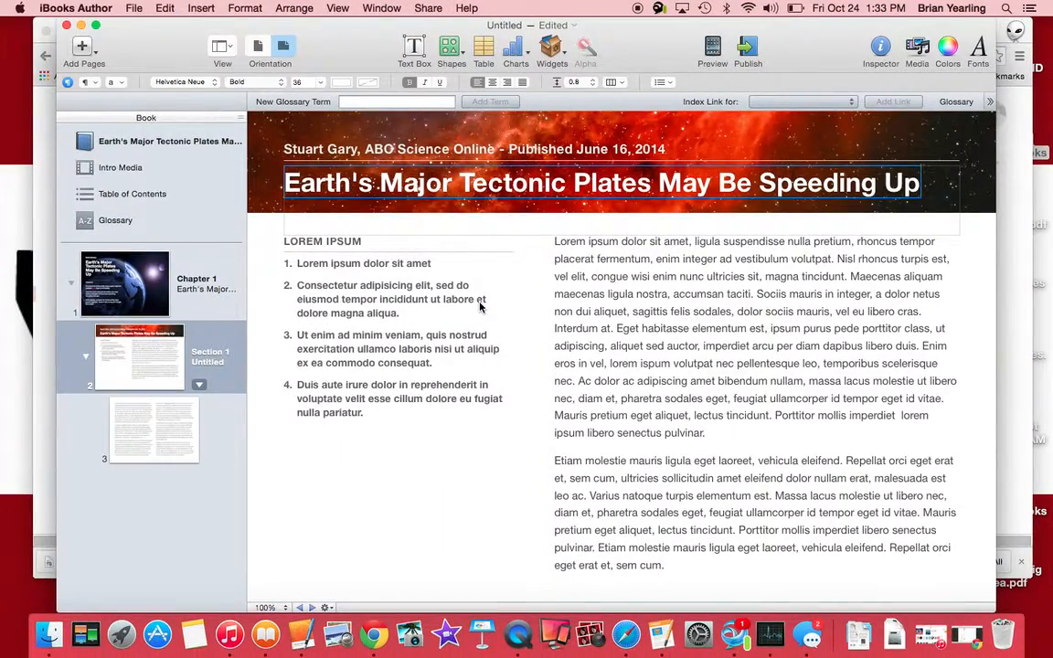
Select all of the placeholder body text in Section 1
key("ctrl+Right")
key("ctrl+Left")
left_click(664, 400)
key("super+a")
Switch to the Discovery News article in Safari and display it in Reader view, at the start of the article text
key("ctrl+Right")
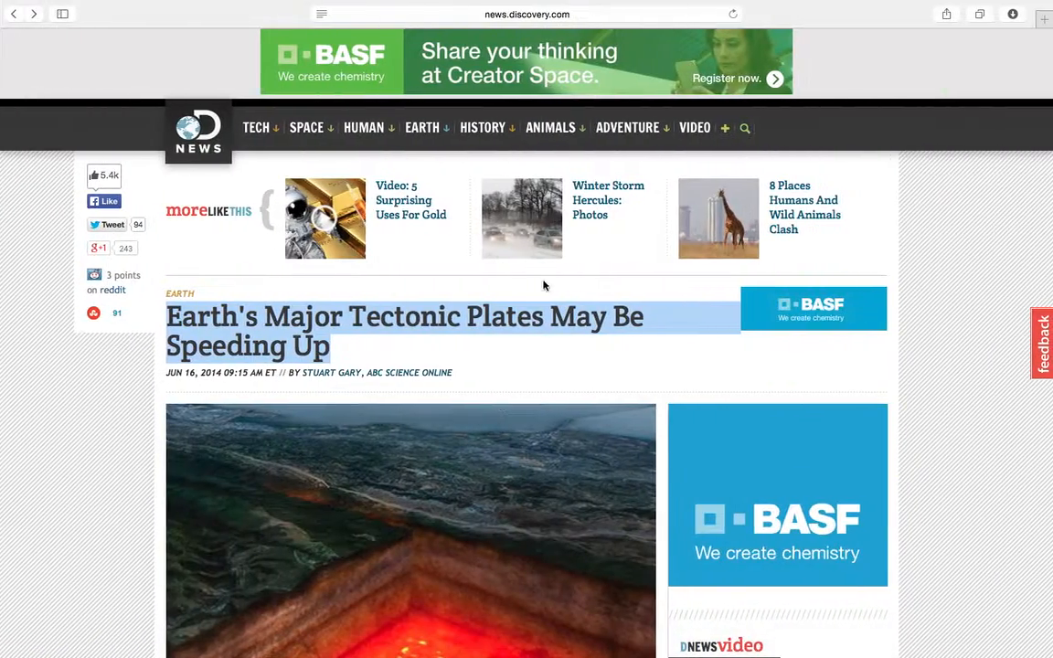
scroll(508, 269, "down", 15)
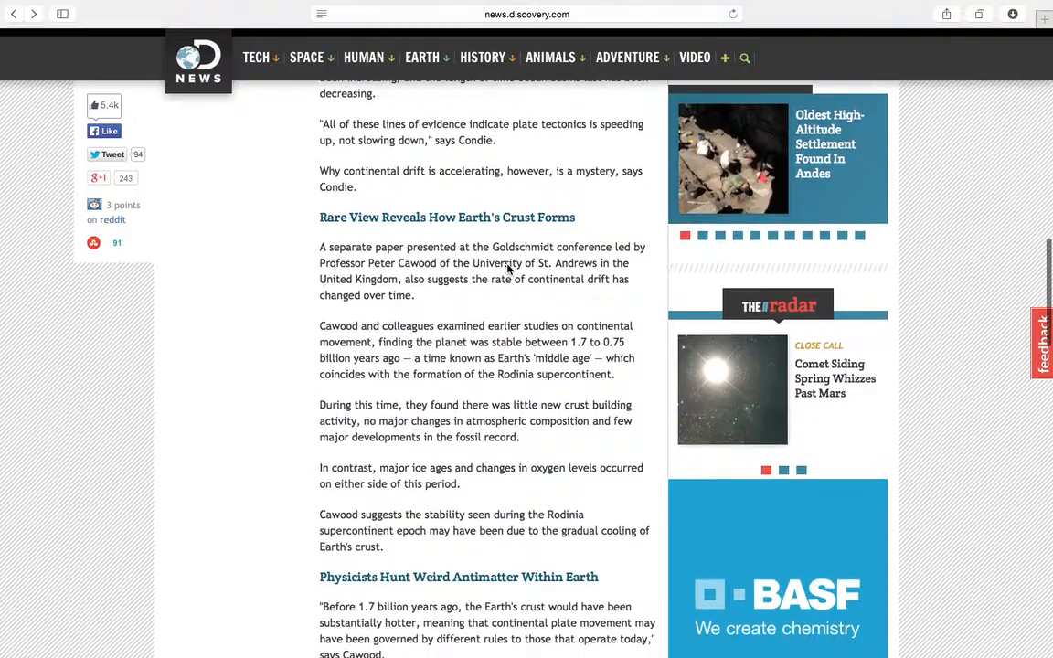
scroll(508, 264, "up", 10)
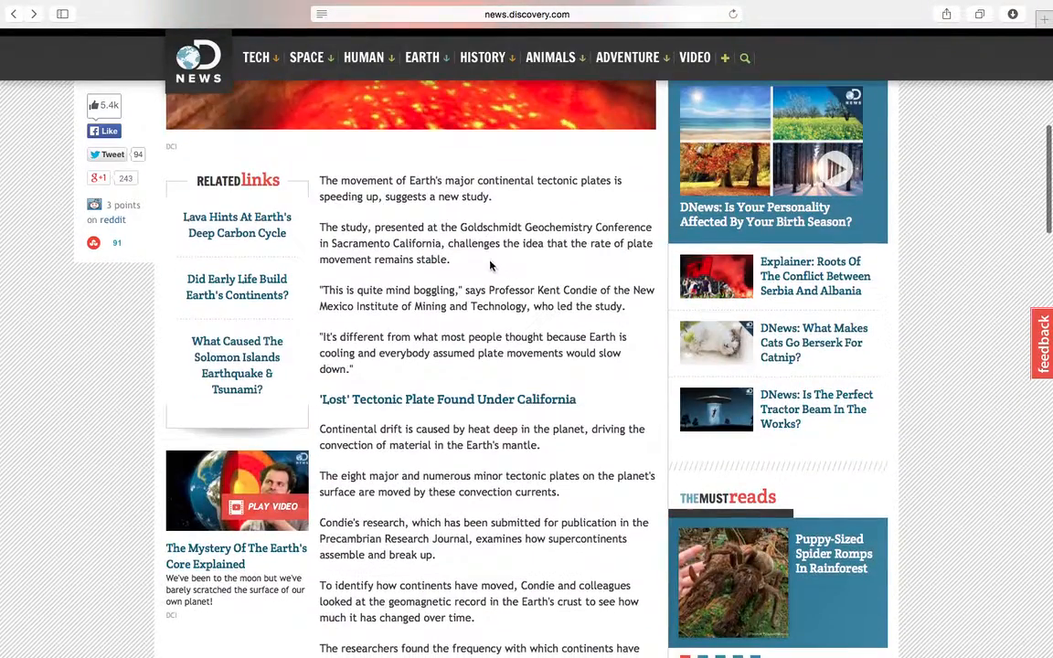
scroll(489, 265, "down", 5)
scroll(489, 265, "up", 10)
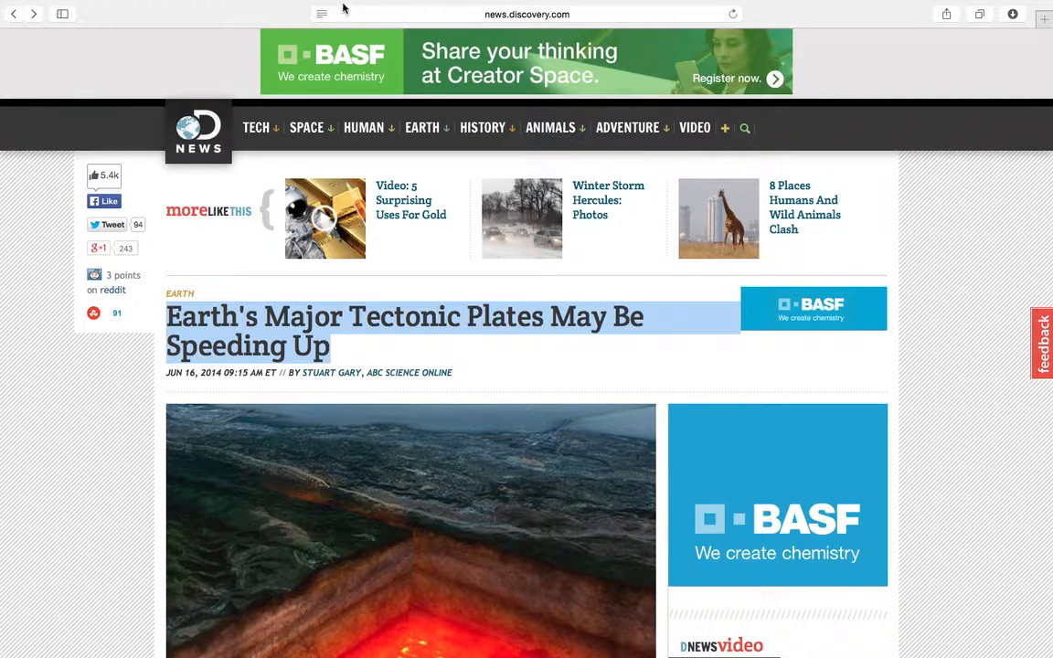
mouse_move(314, 4)
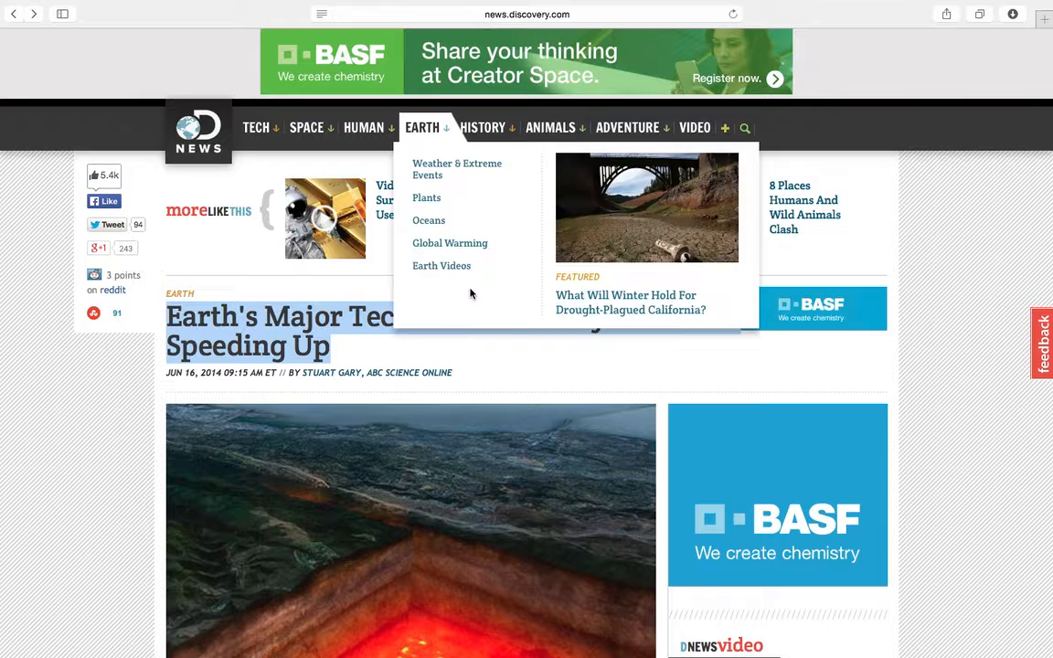
left_click(321, 13)
scroll(489, 363, "up", 10)
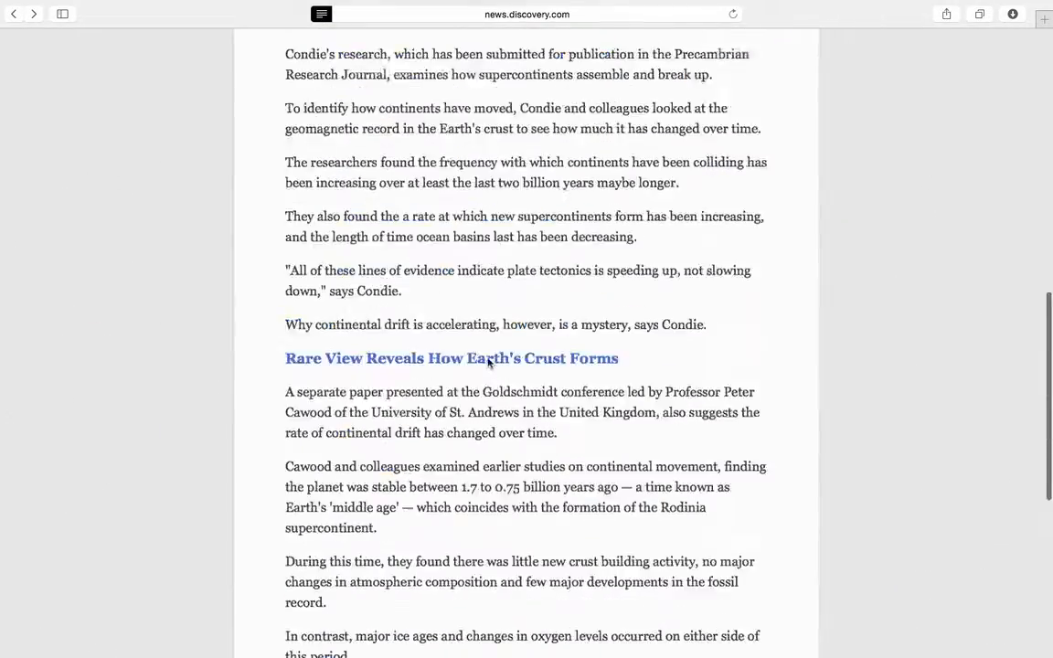
scroll(489, 363, "up", 5)
scroll(489, 363, "down", 15)
scroll(489, 363, "up", 15)
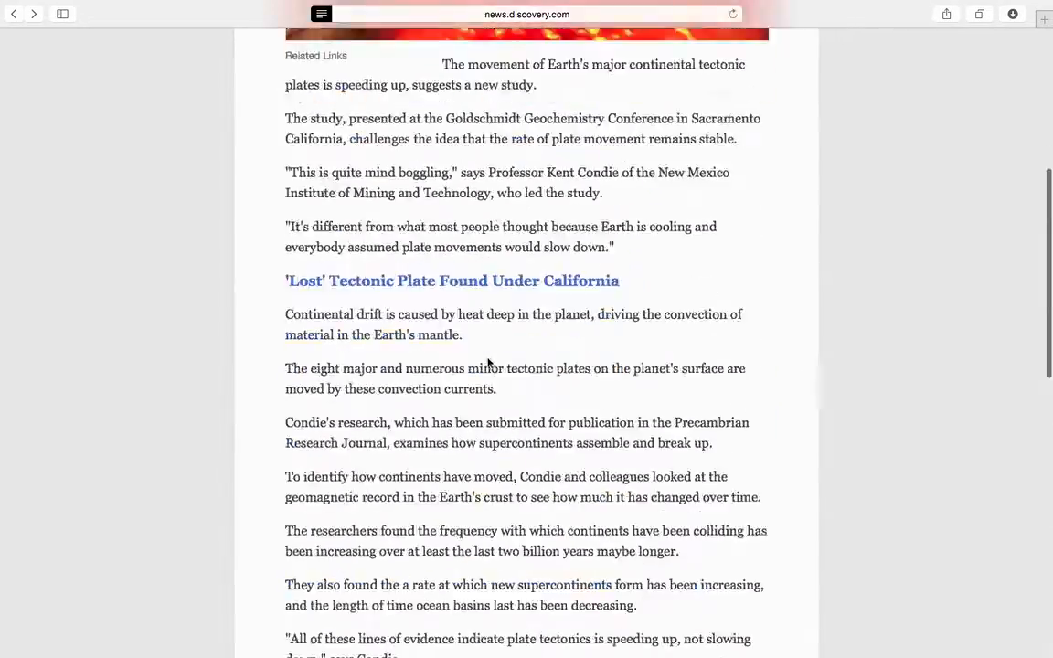
scroll(489, 362, "down", 4)
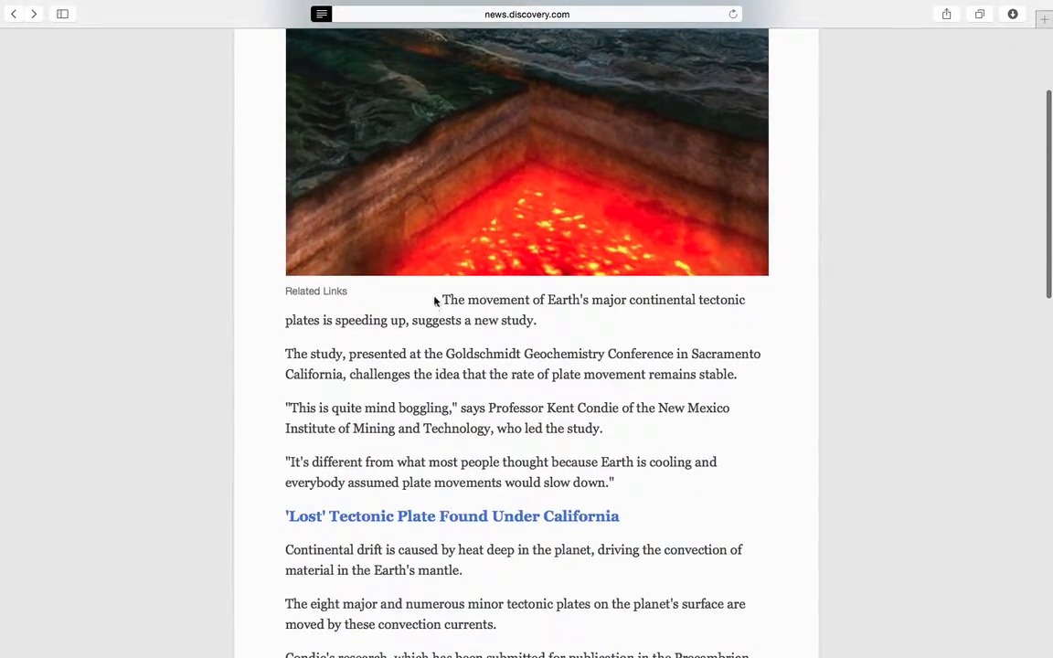
Copy the article from its first paragraph through the ABC Science Online credit and paste it over the selected placeholder body text in iBooks Author
left_click_drag(444, 298, 598, 586)
scroll(557, 503, "down", 10)
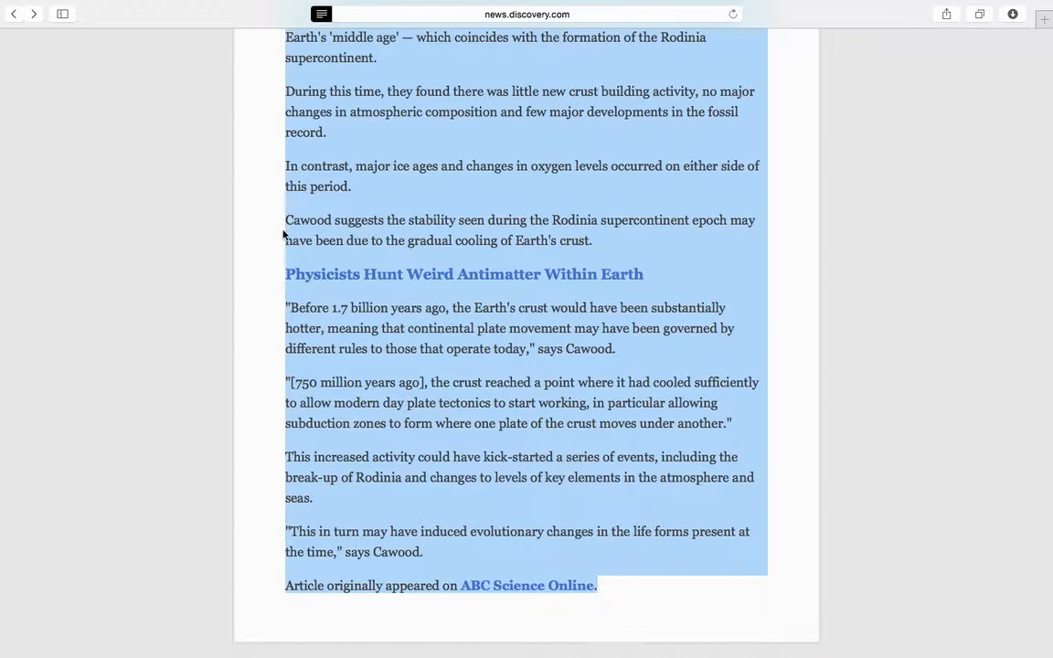
key("ctrl+Left")
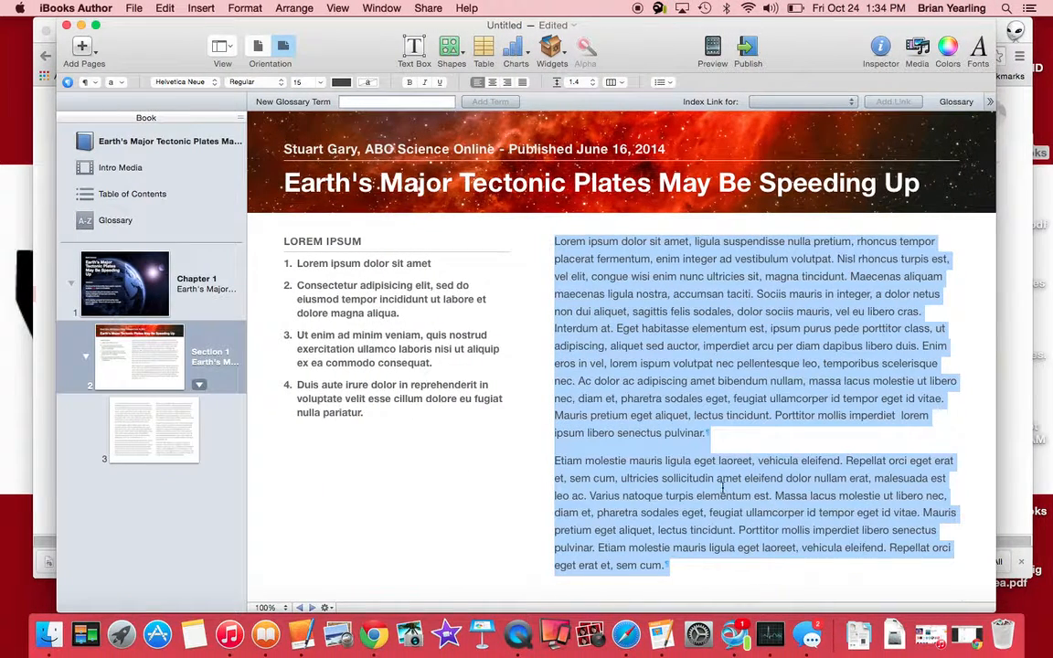
scroll(722, 489, "down", 1)
right_click(638, 345)
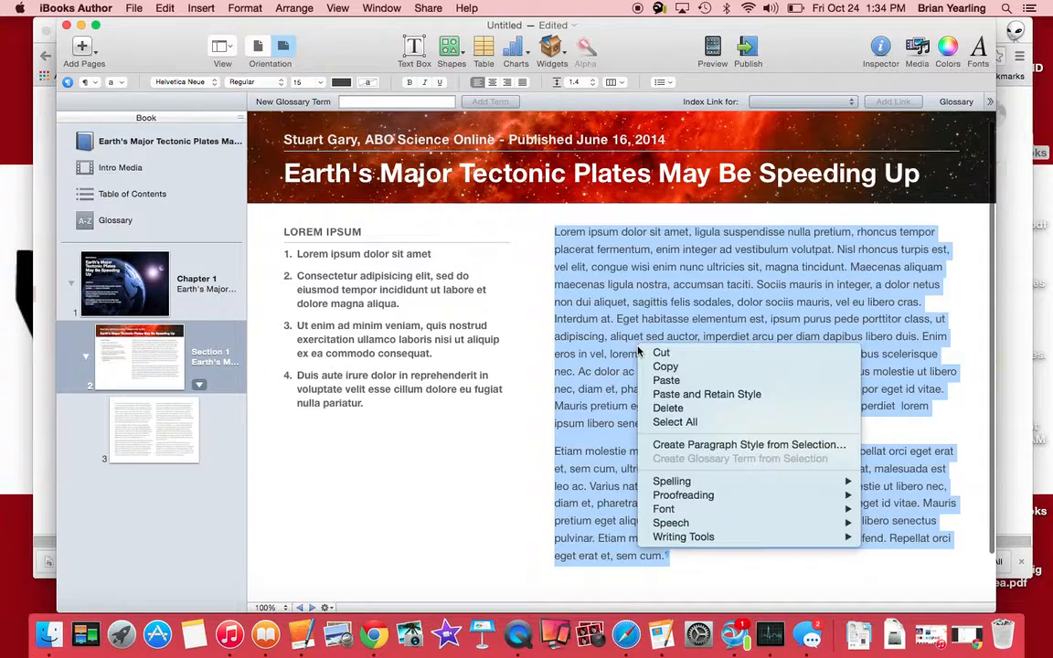
left_click(661, 383)
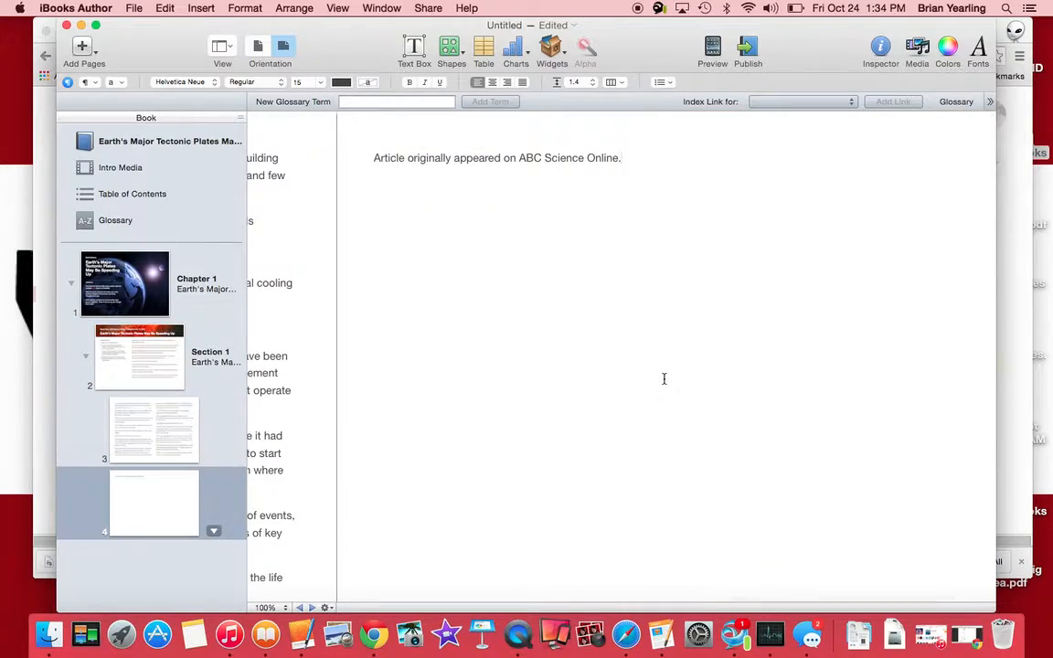
scroll(663, 379, "left", 15)
scroll(663, 378, "left", 4)
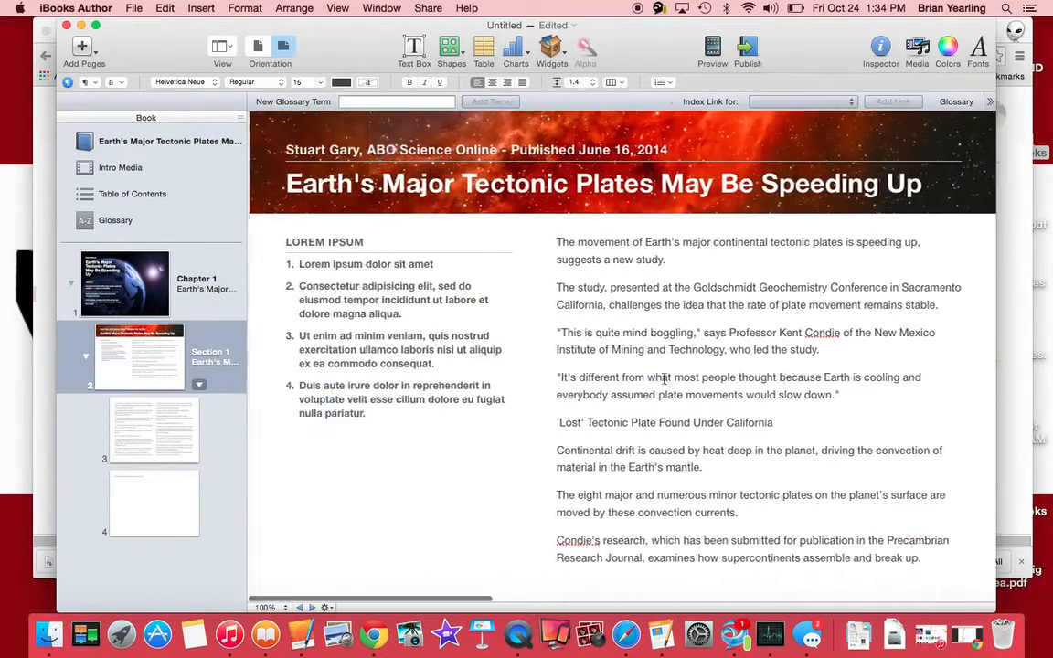
Switch to the article in Safari and examine which lines are formatted as subheadings
key("ctrl+Right")
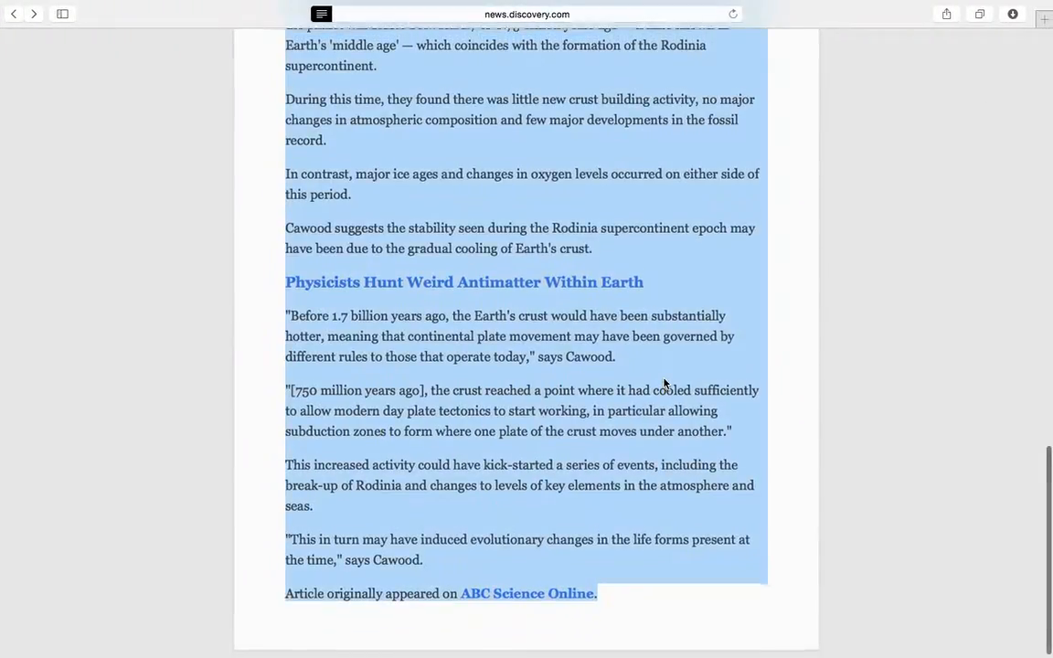
scroll(663, 378, "up", 15)
left_click(618, 329)
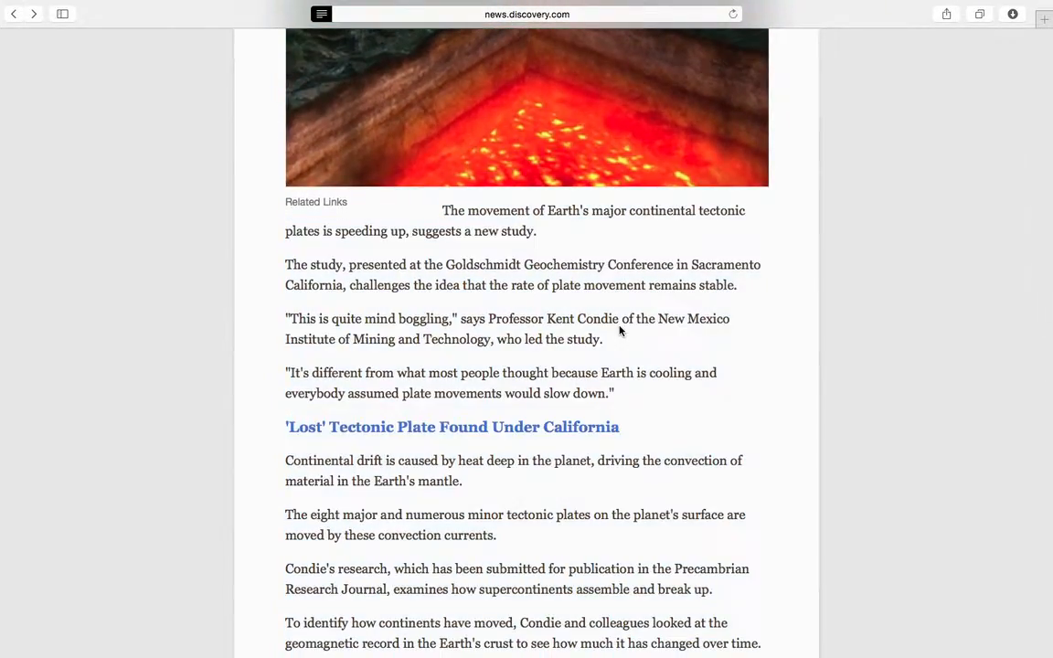
scroll(616, 358, "down", 3)
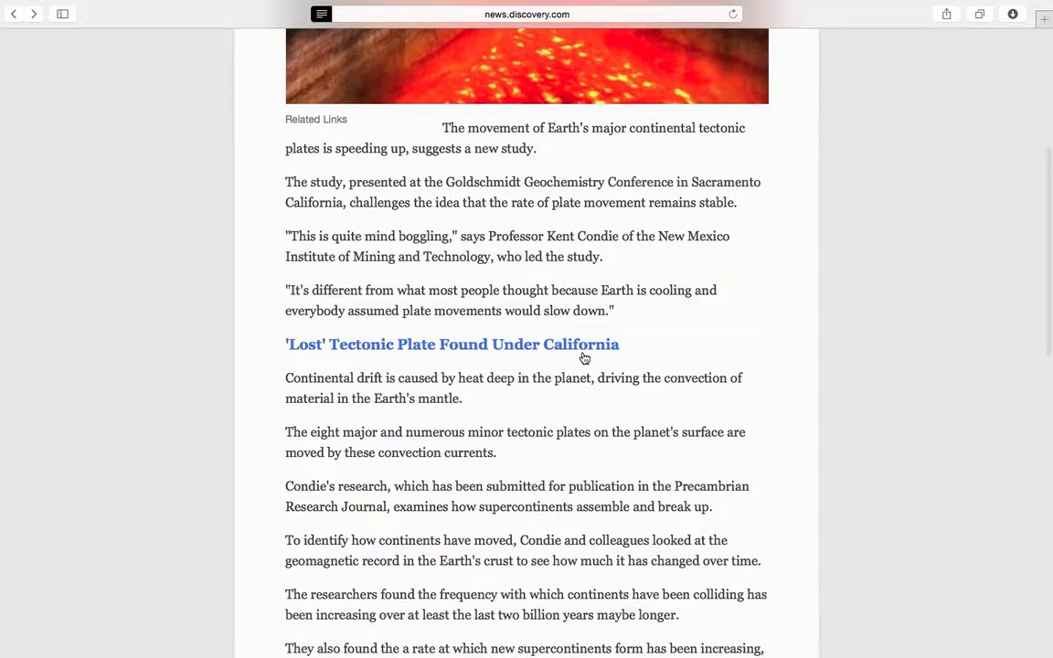
scroll(584, 357, "down", 5)
scroll(582, 353, "down", 15)
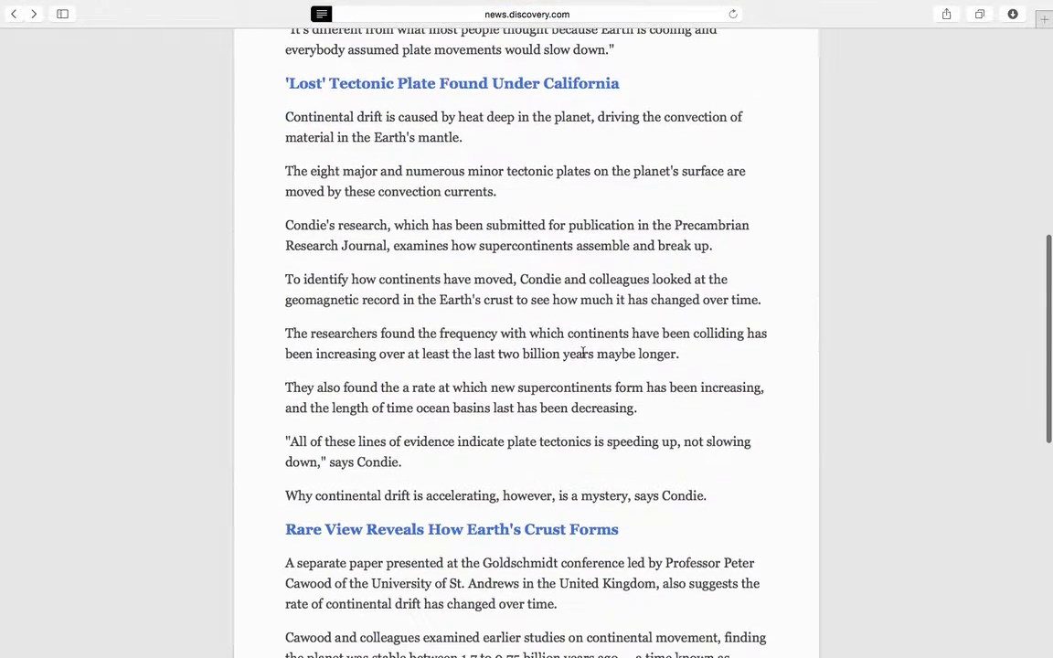
scroll(582, 353, "down", 4)
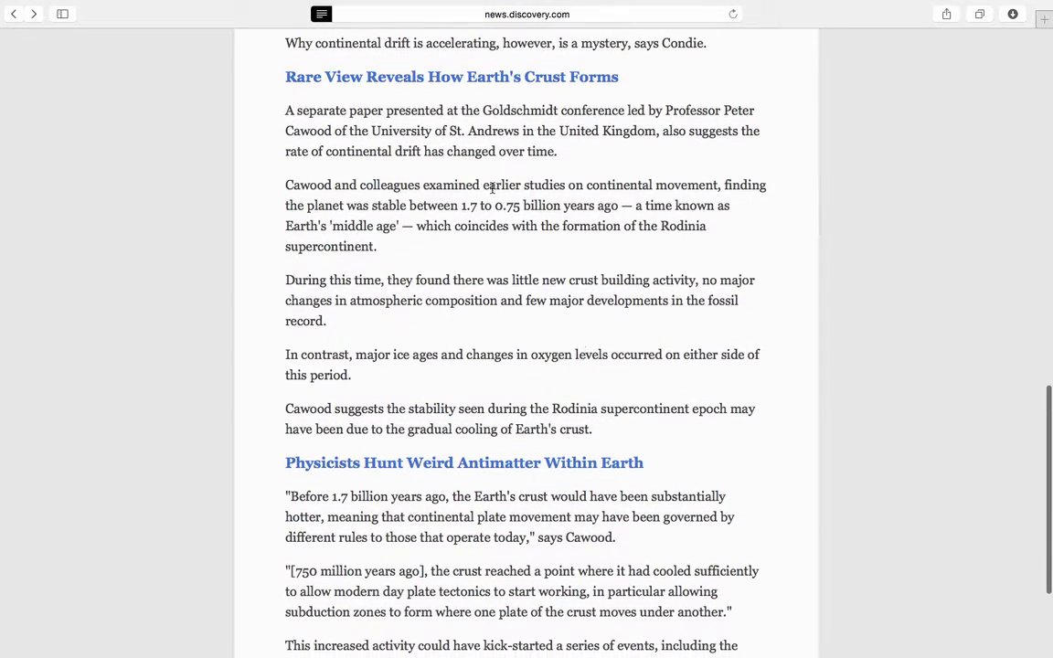
scroll(492, 188, "down", 6)
Back in iBooks Author, show the styles drawer beside the document and apply Heading 1 to the "'Lost' Tectonic Plate Found Under California" line
key("ctrl+Left")
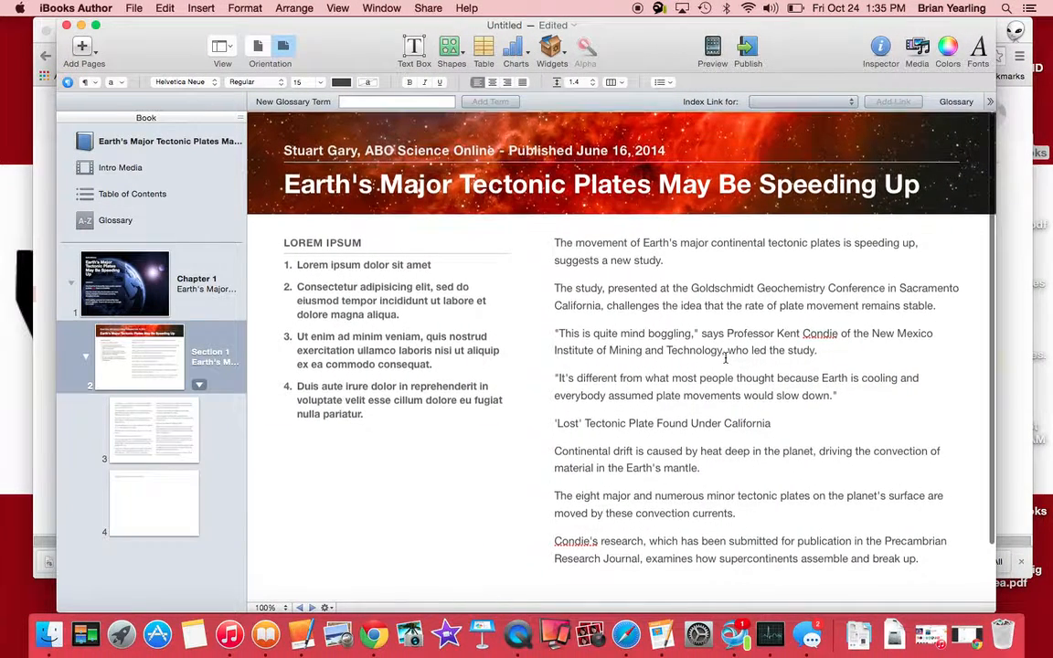
scroll(724, 359, "down", 1)
left_click_drag(784, 414, 552, 414)
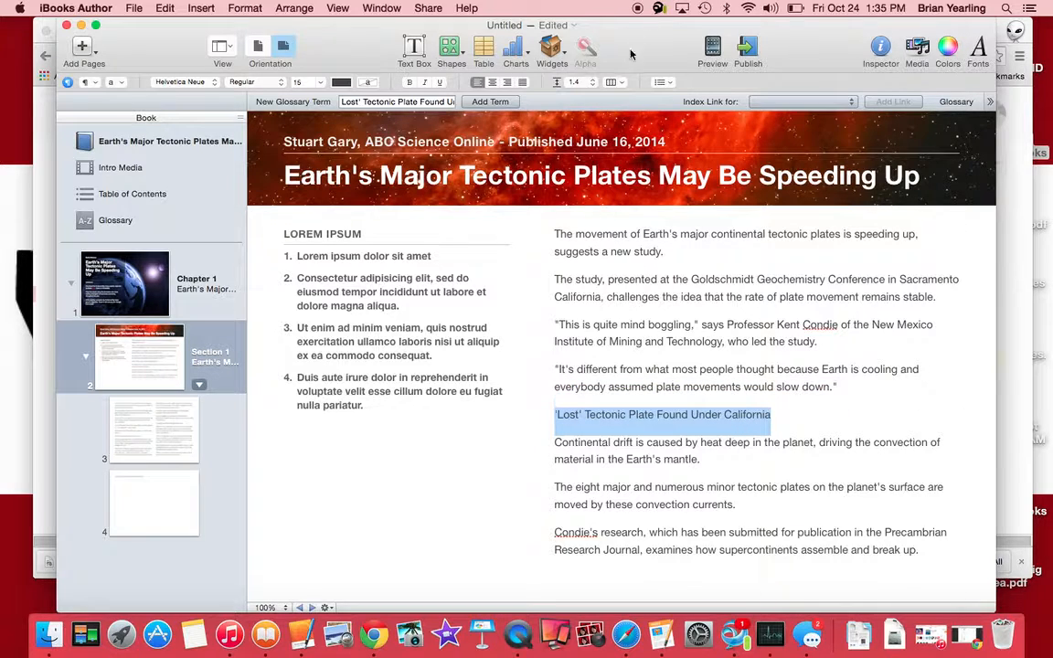
left_click_drag(630, 31, 825, 31)
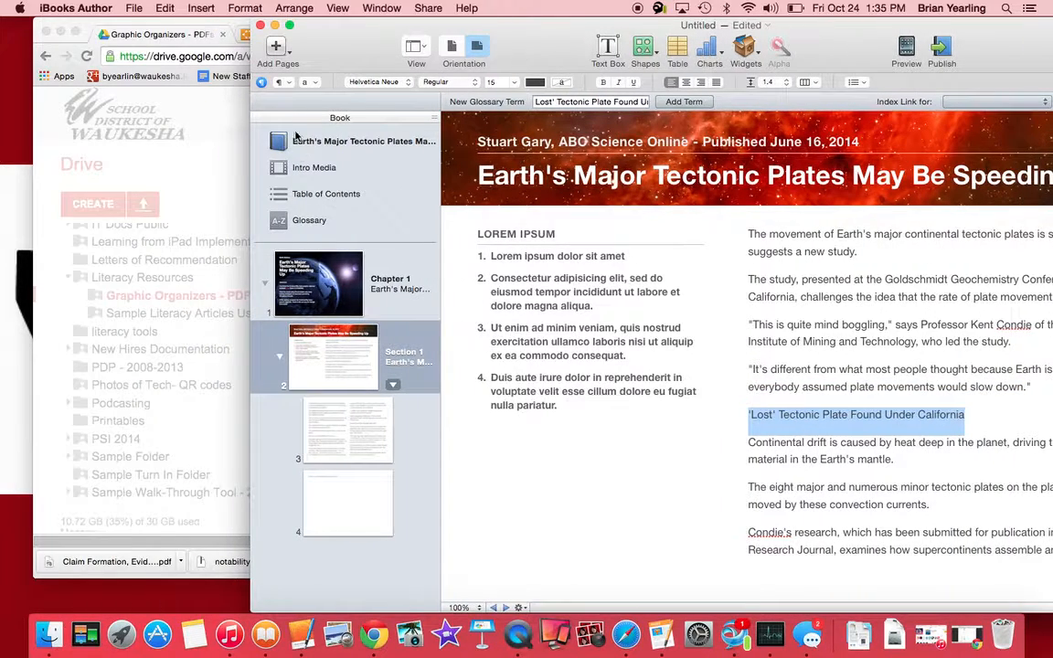
left_click(263, 83)
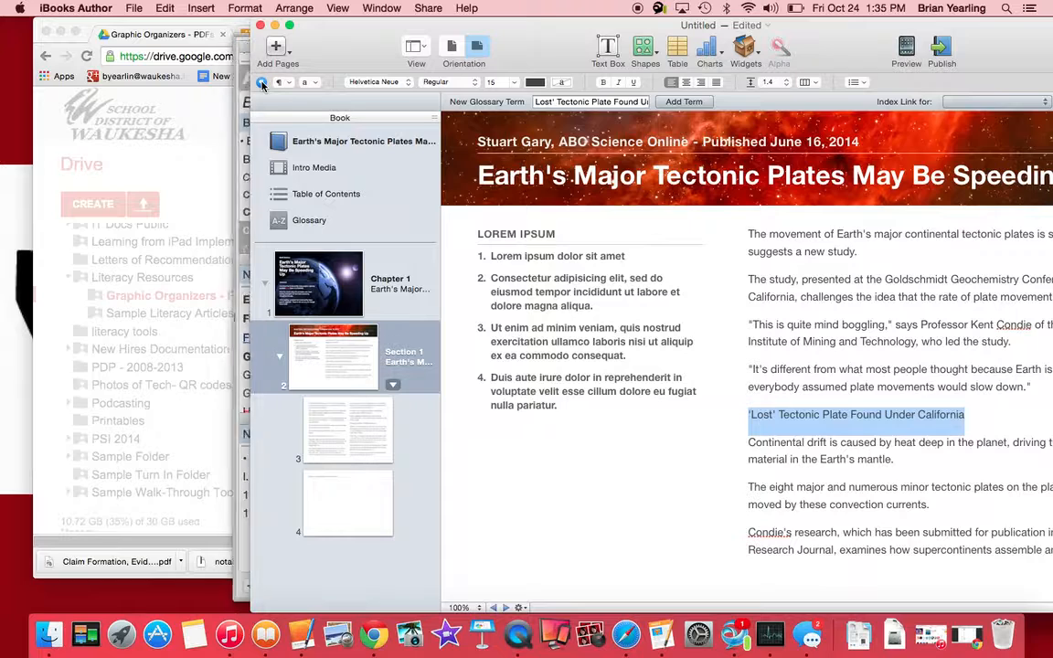
left_click_drag(386, 22, 322, 22)
left_click(200, 82)
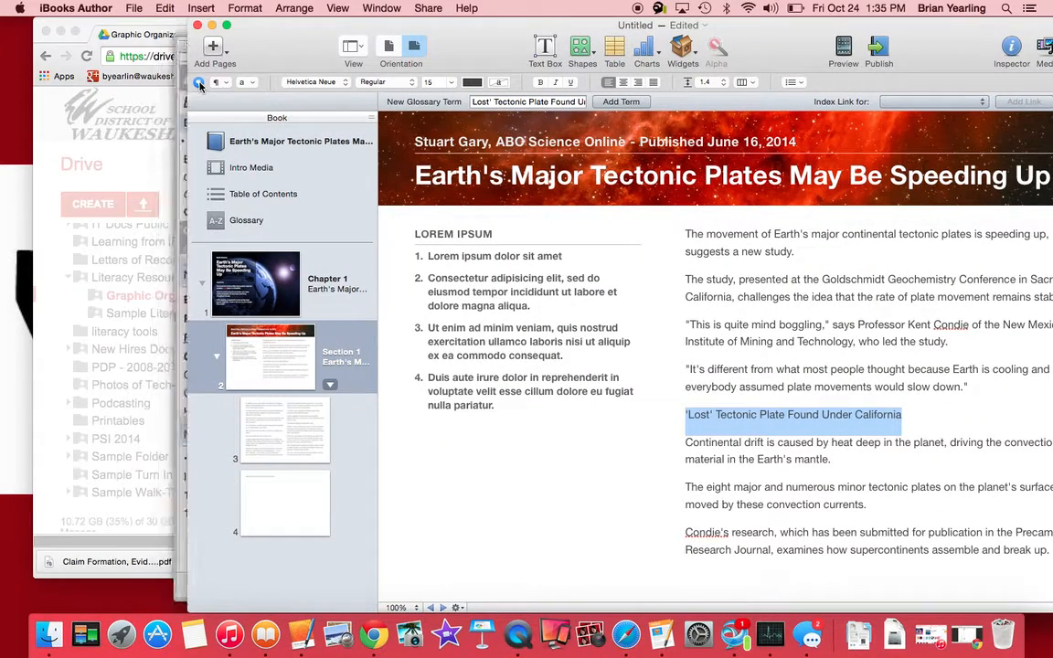
left_click(200, 82)
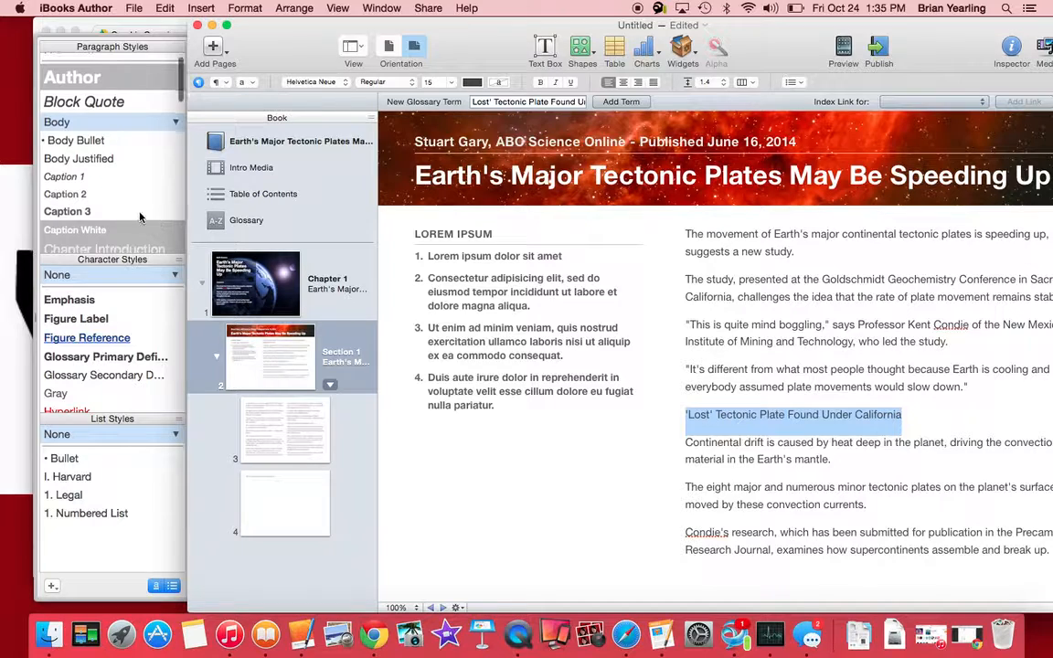
scroll(142, 217, "down", 5)
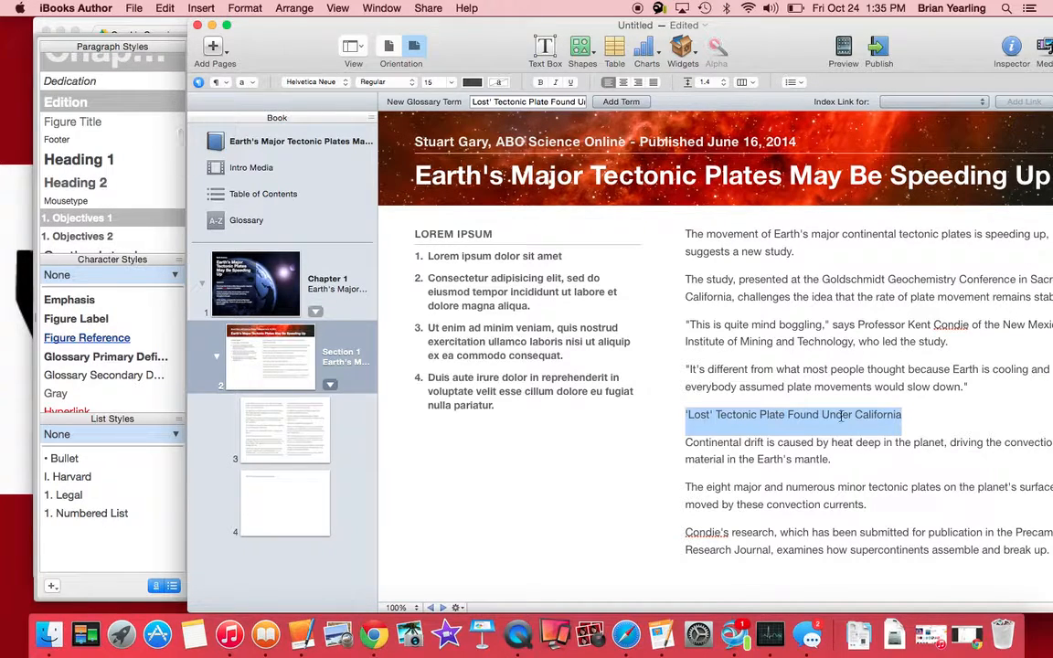
left_click(91, 162)
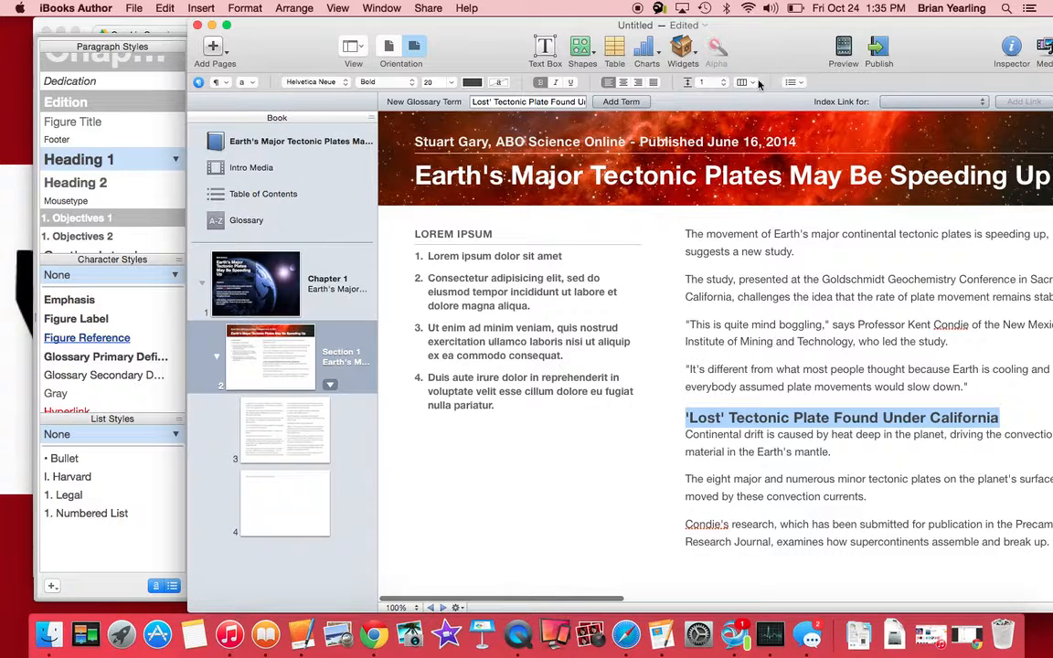
Apply the Heading 1 paragraph style to the "Rare View Reveals How Earth's Crust Forms" line
left_click_drag(780, 40, 745, 40)
scroll(766, 399, "right", 3)
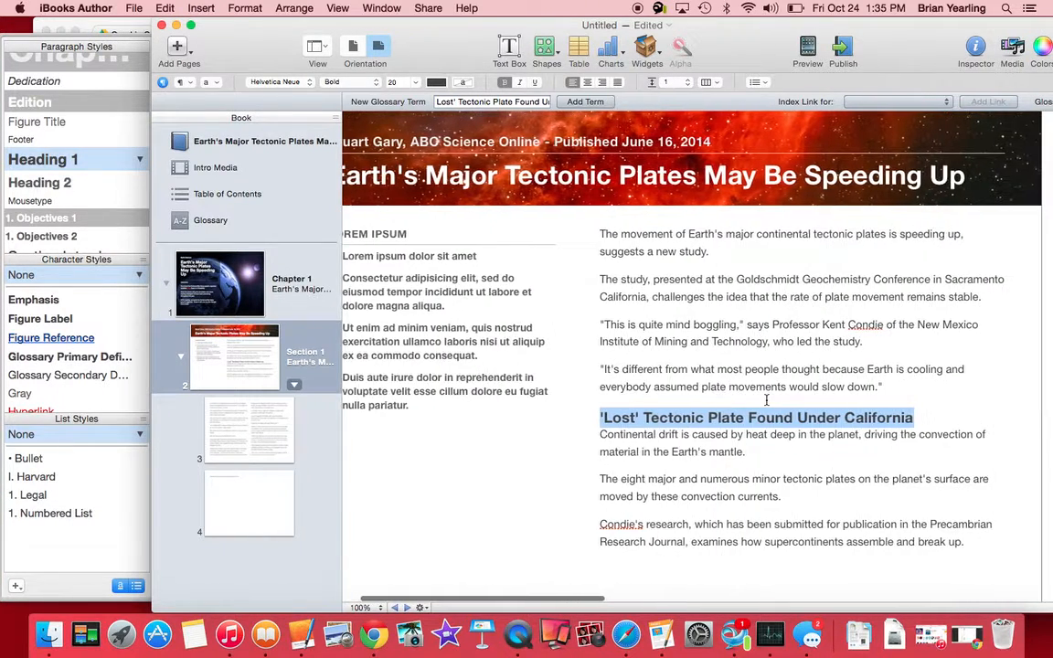
scroll(766, 399, "right", 10)
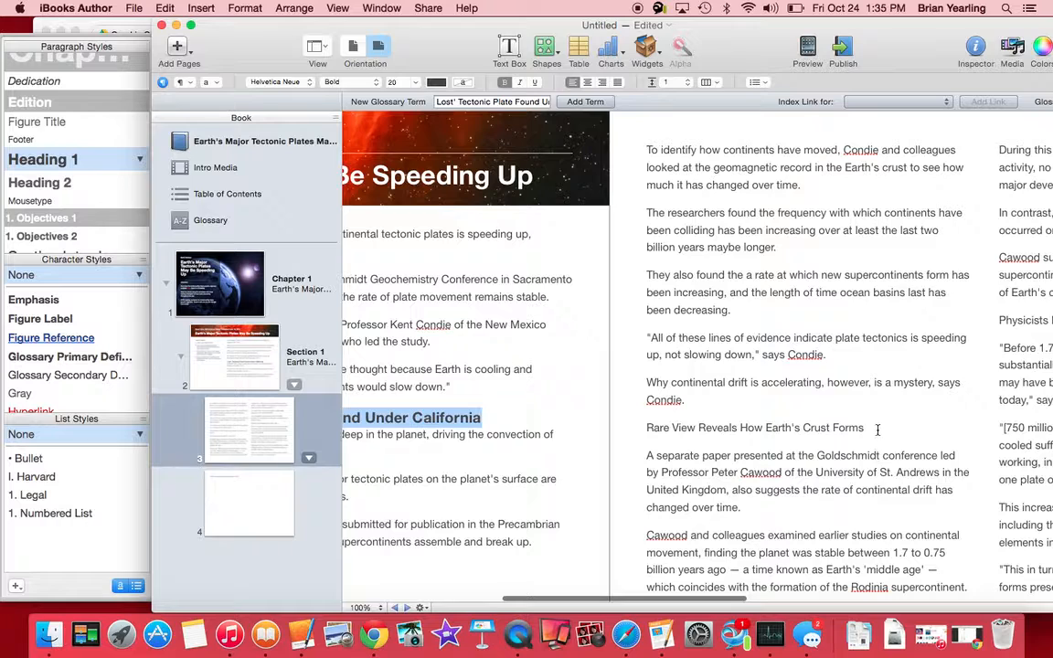
triple_click(876, 429)
scroll(39, 148, "down", 2)
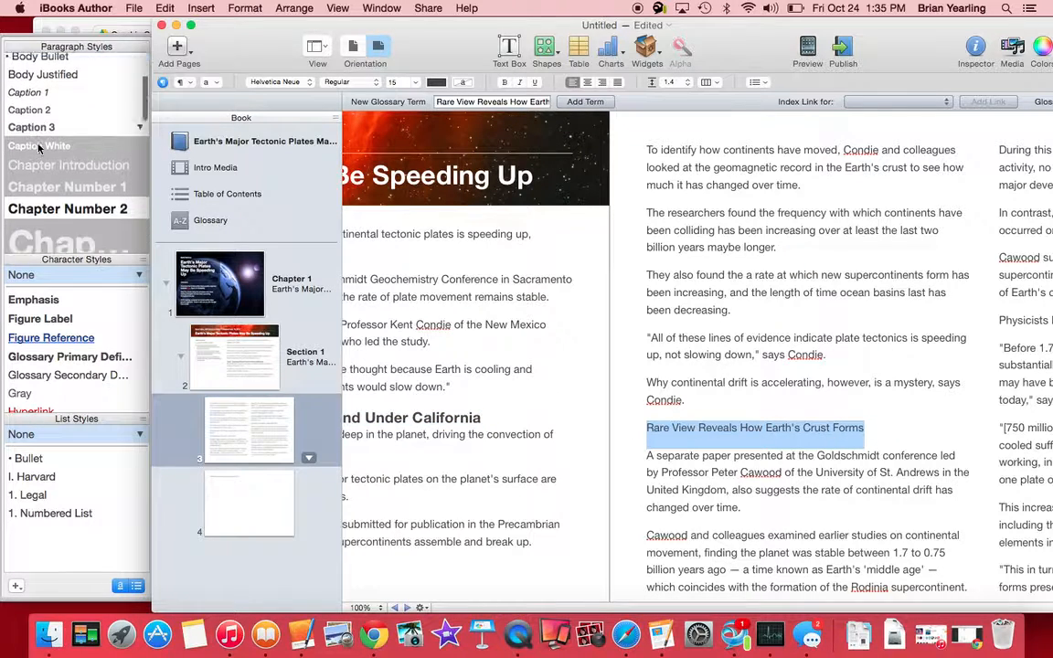
scroll(38, 148, "down", 5)
scroll(38, 148, "up", 6)
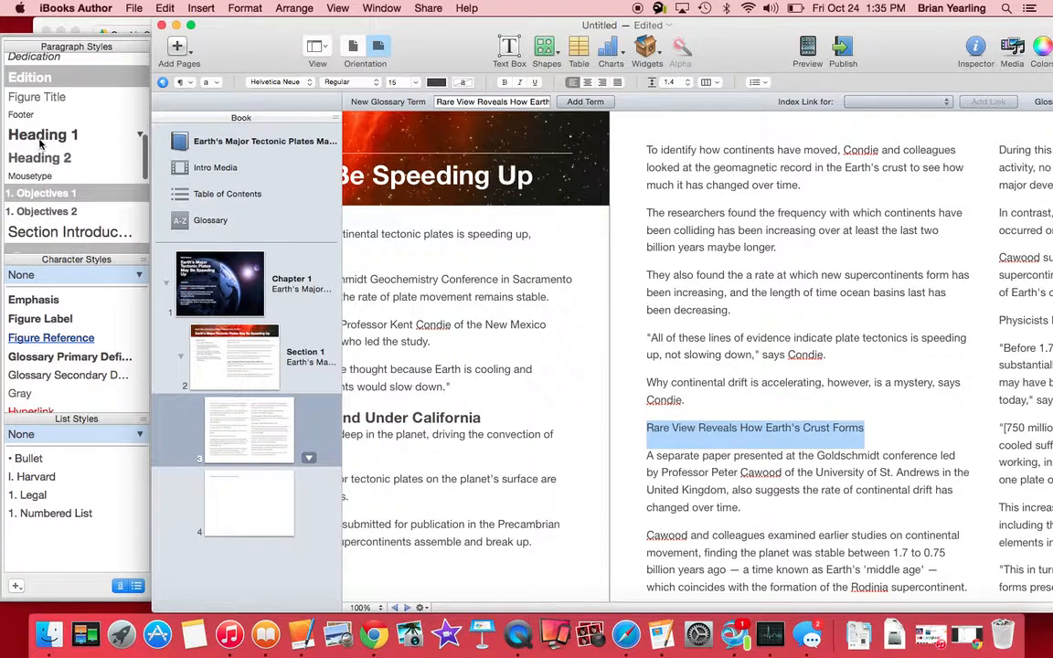
left_click(39, 143)
Apply the Heading 1 paragraph style to the "Physicists Hunt Weird Antimatter Within Earth" line
scroll(800, 442, "right", 5)
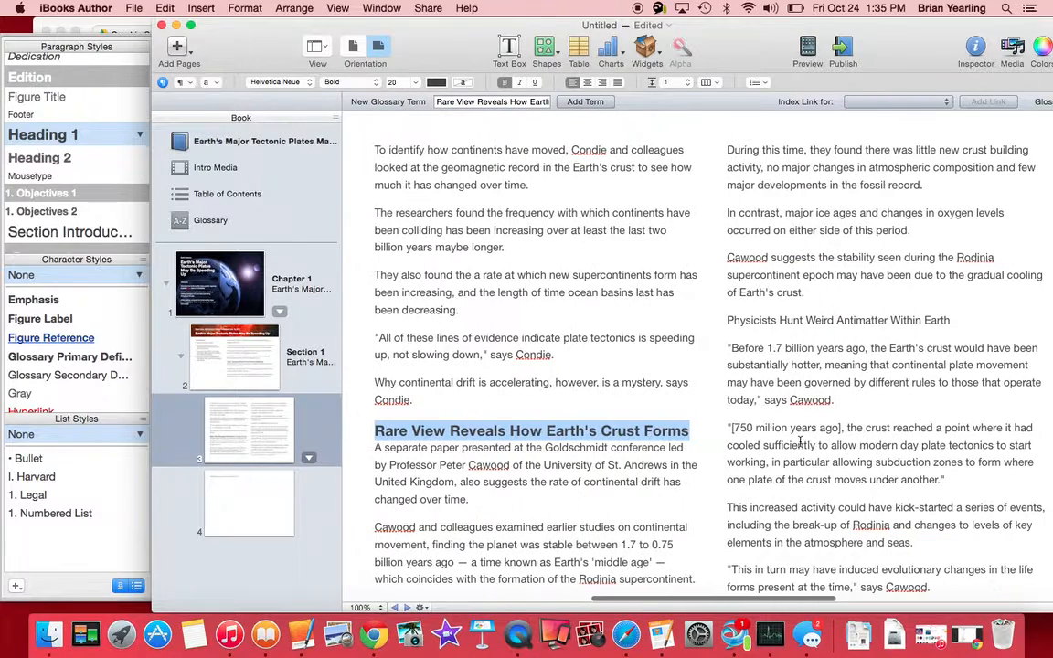
scroll(803, 441, "right", 3)
left_click_drag(885, 320, 649, 323)
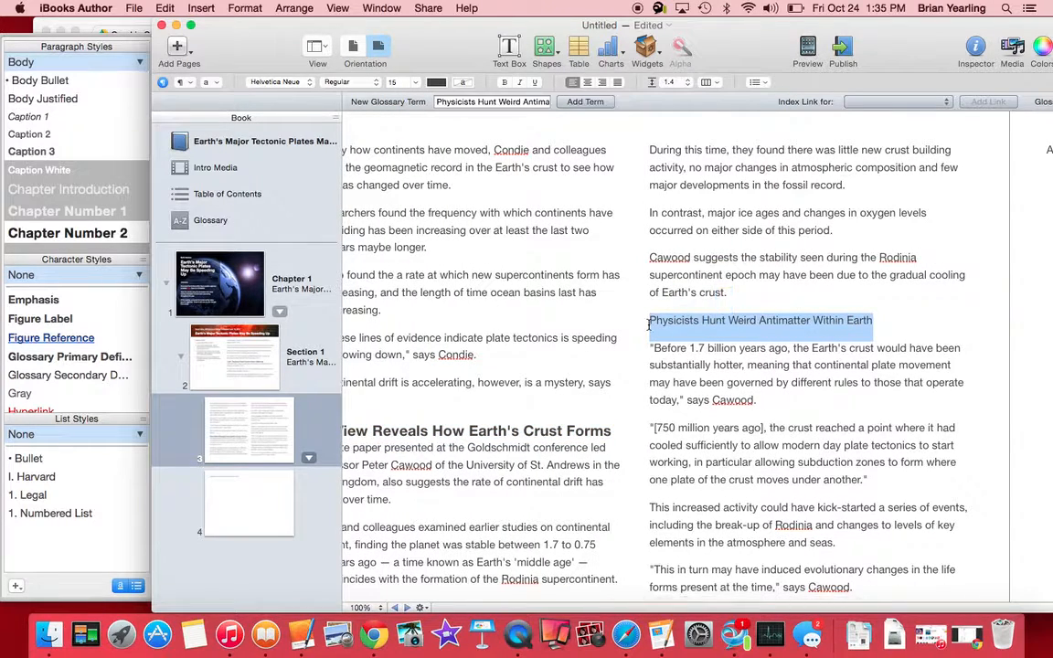
scroll(66, 180, "down", 5)
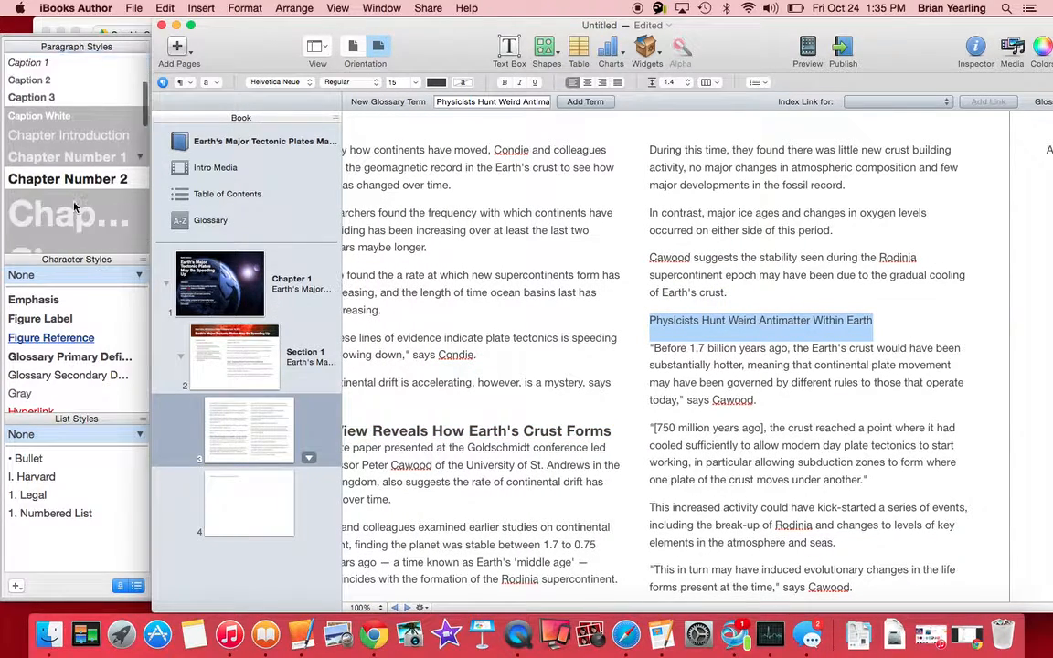
left_click(81, 162)
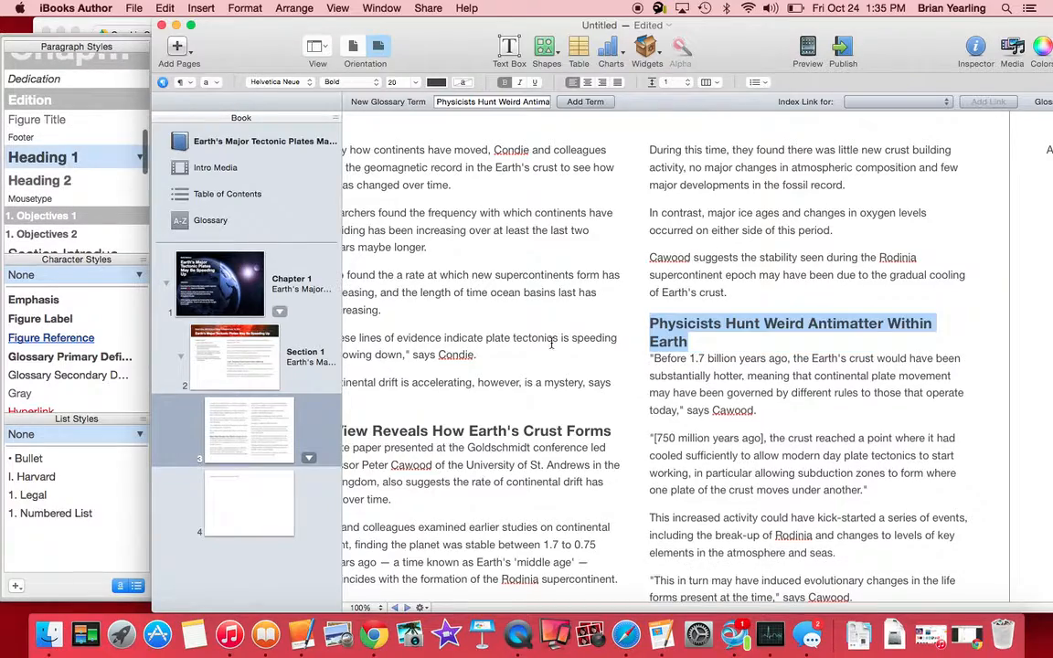
Switch to the article in Safari and copy the link address of the "'Lost' Tectonic Plate Found Under California" subheading
key("ctrl+Right")
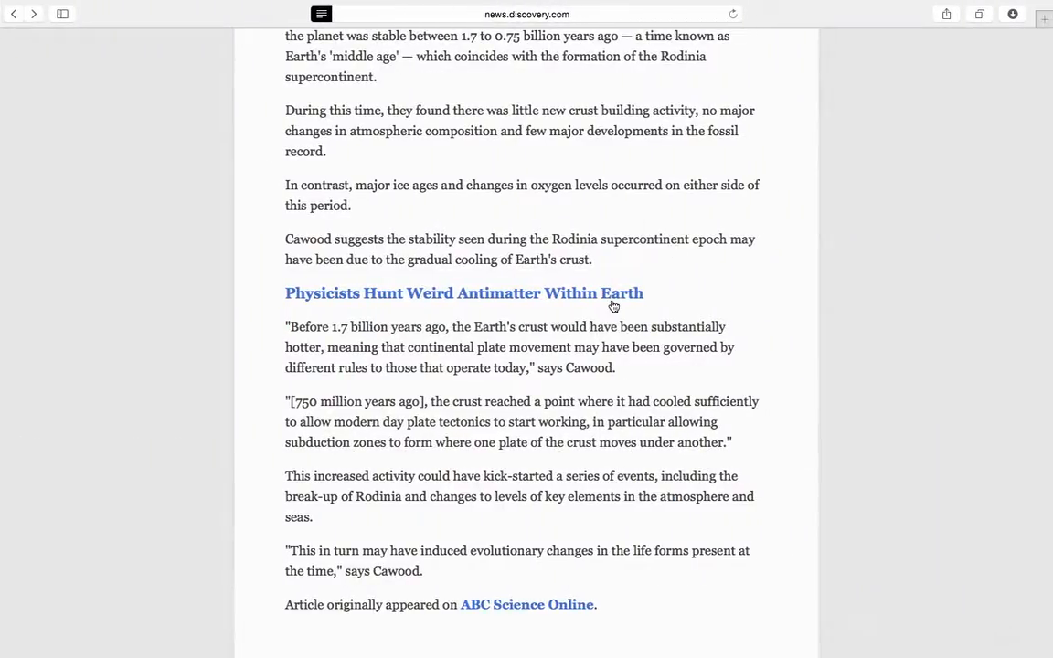
scroll(592, 299, "up", 10)
scroll(590, 298, "down", 1)
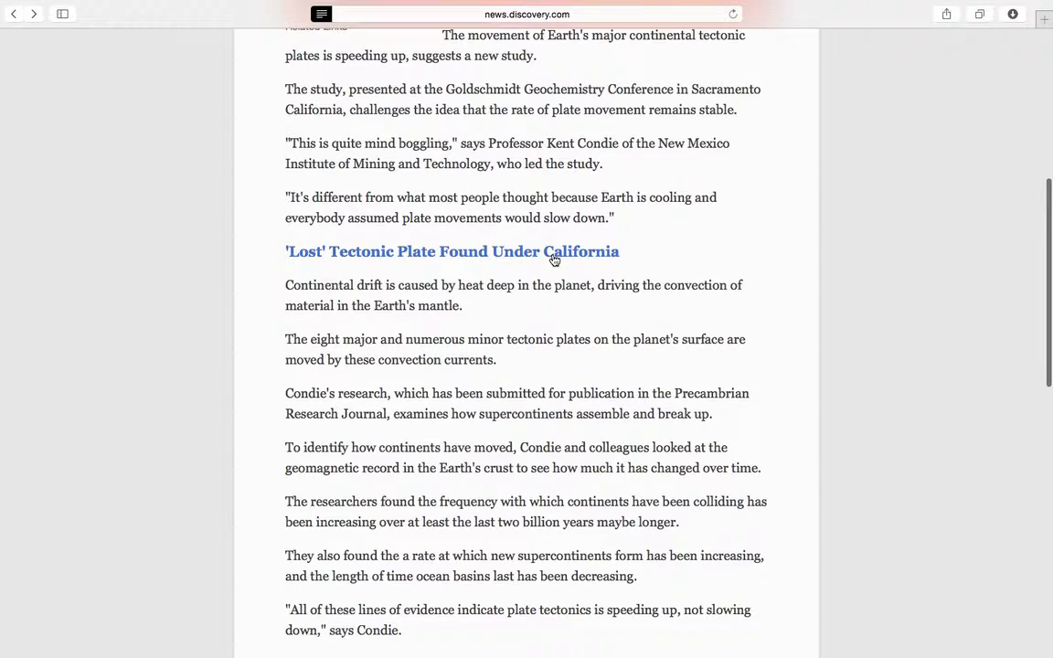
key("ctrl+Left")
key("ctrl+Right")
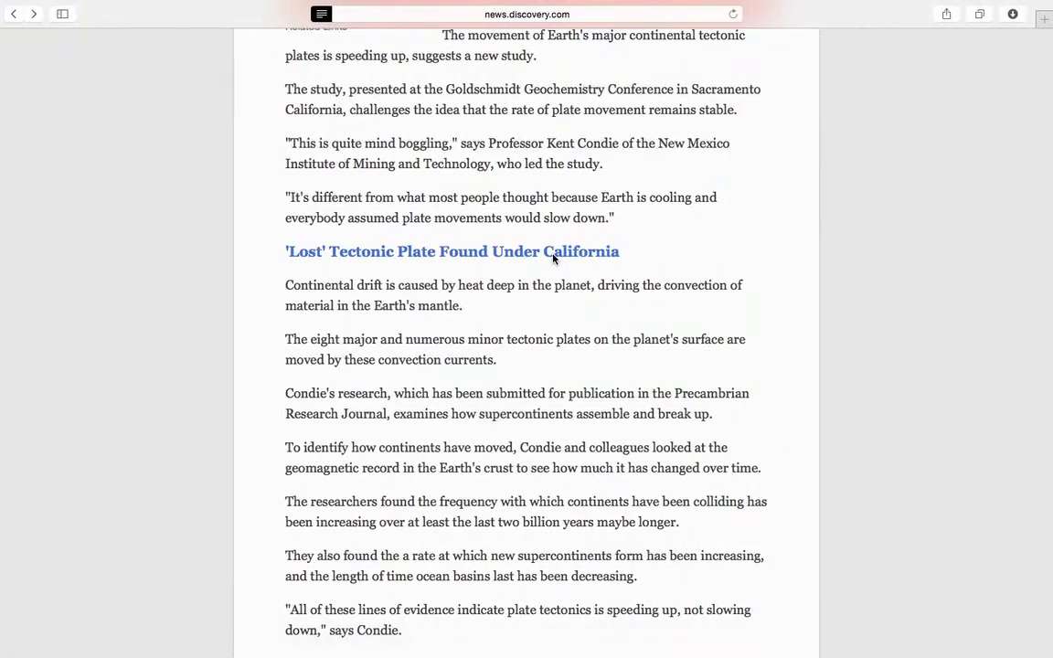
right_click(481, 255)
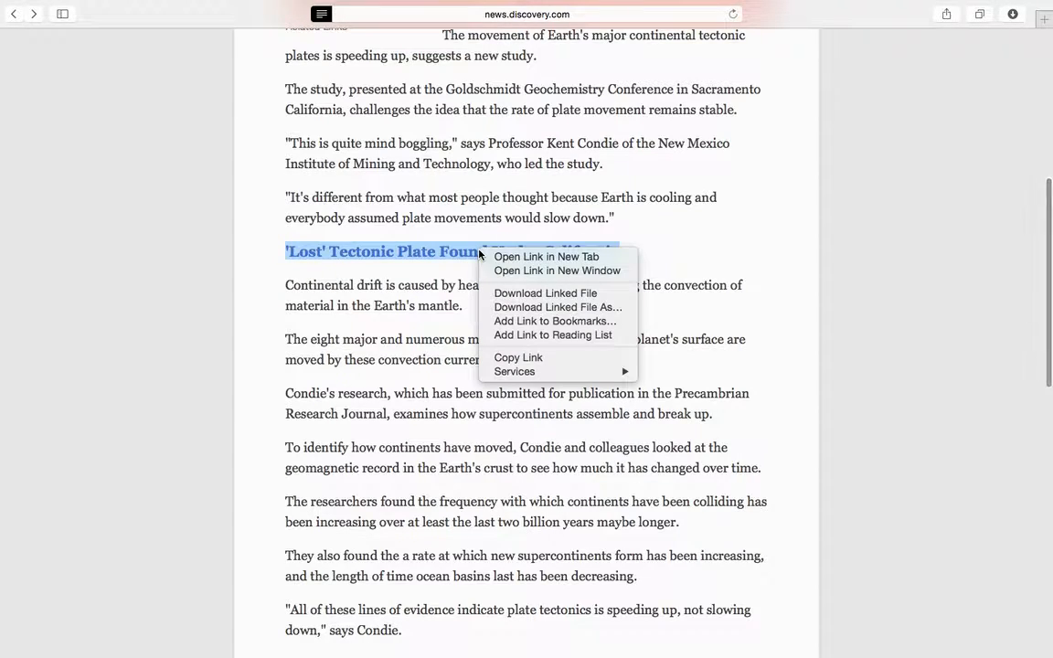
left_click(560, 360)
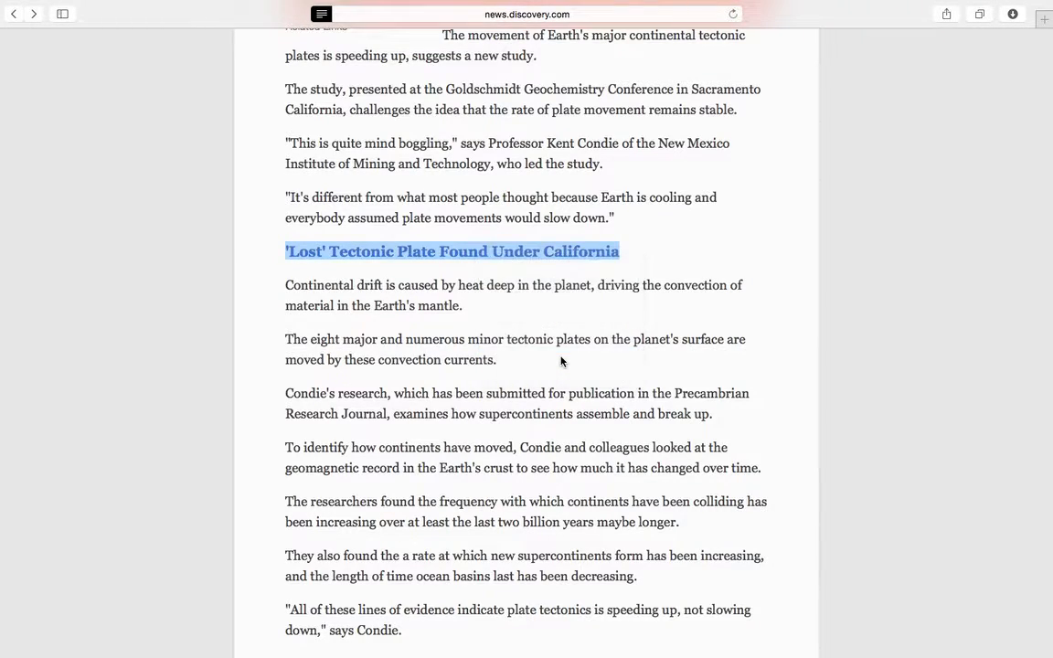
Back in iBooks Author, insert a webpage hyperlink on the "'Lost' Tectonic Plate Found Under California" subheading of Section 1
key("ctrl+Left")
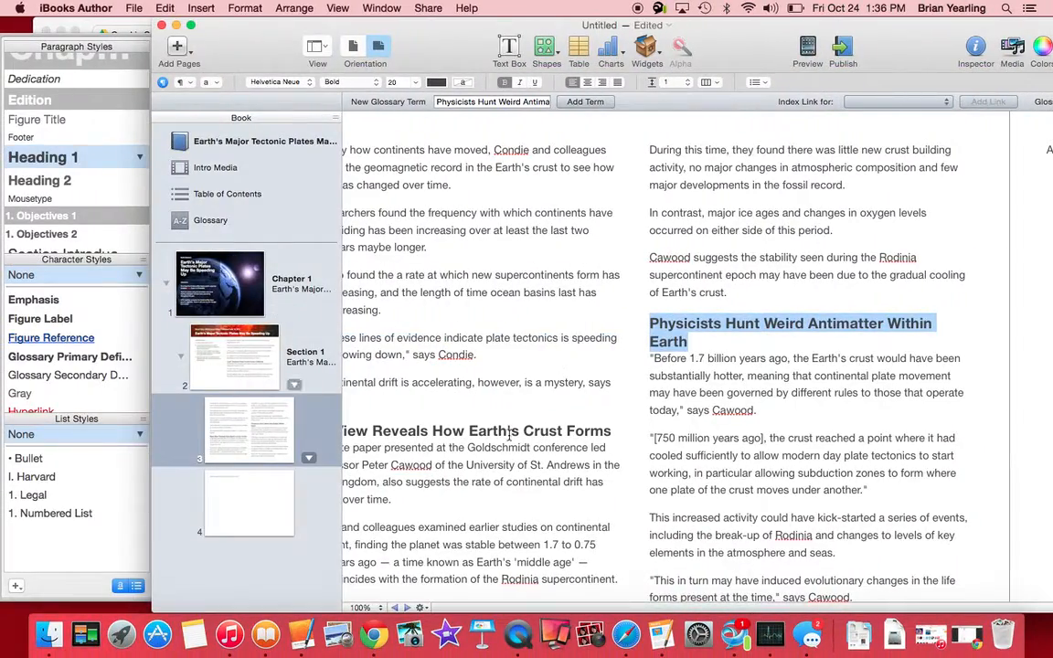
left_click(264, 347)
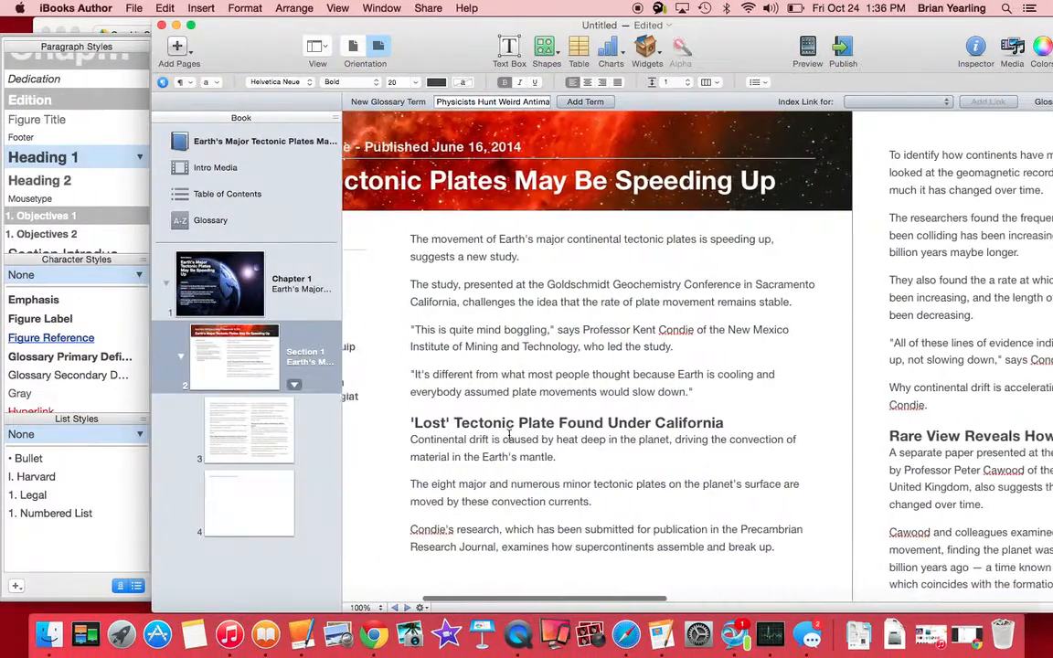
left_click_drag(750, 422, 436, 421)
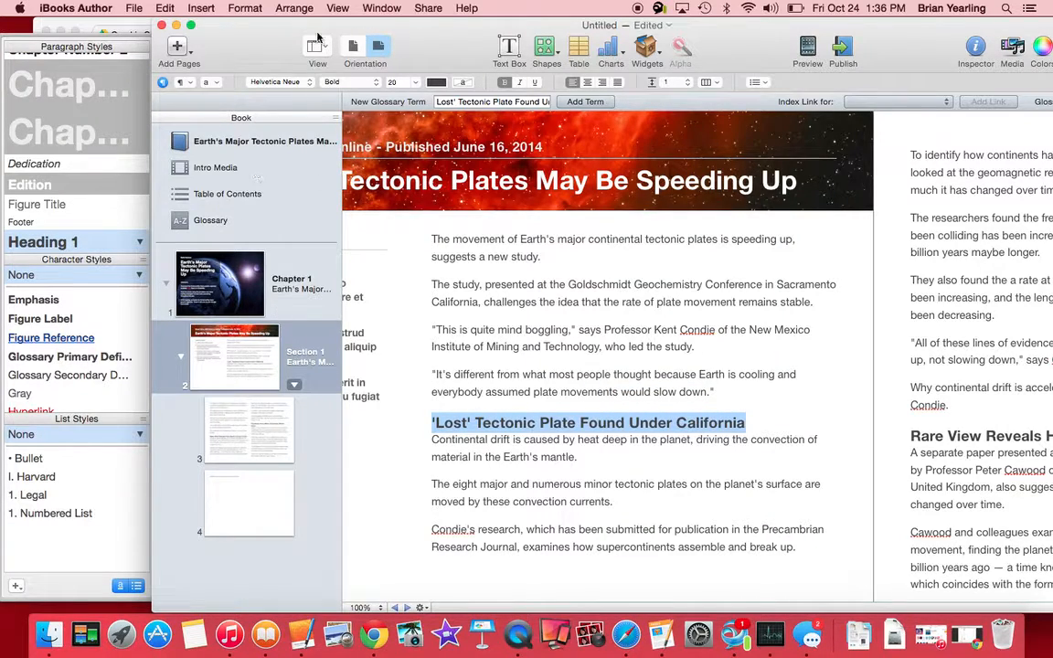
left_click(202, 8)
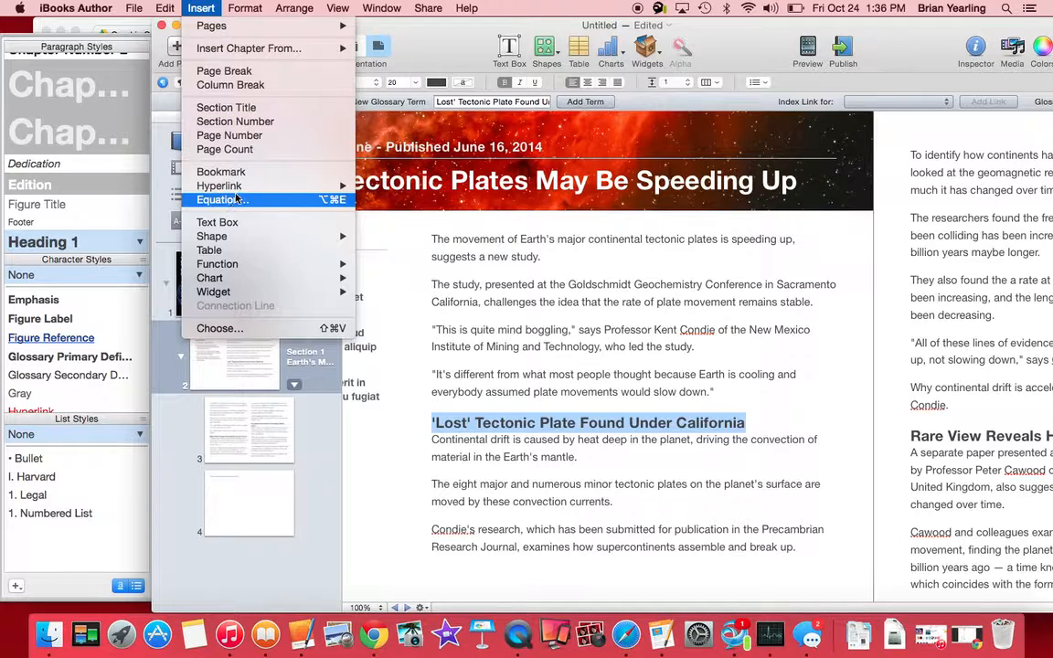
mouse_move(224, 185)
left_click(388, 183)
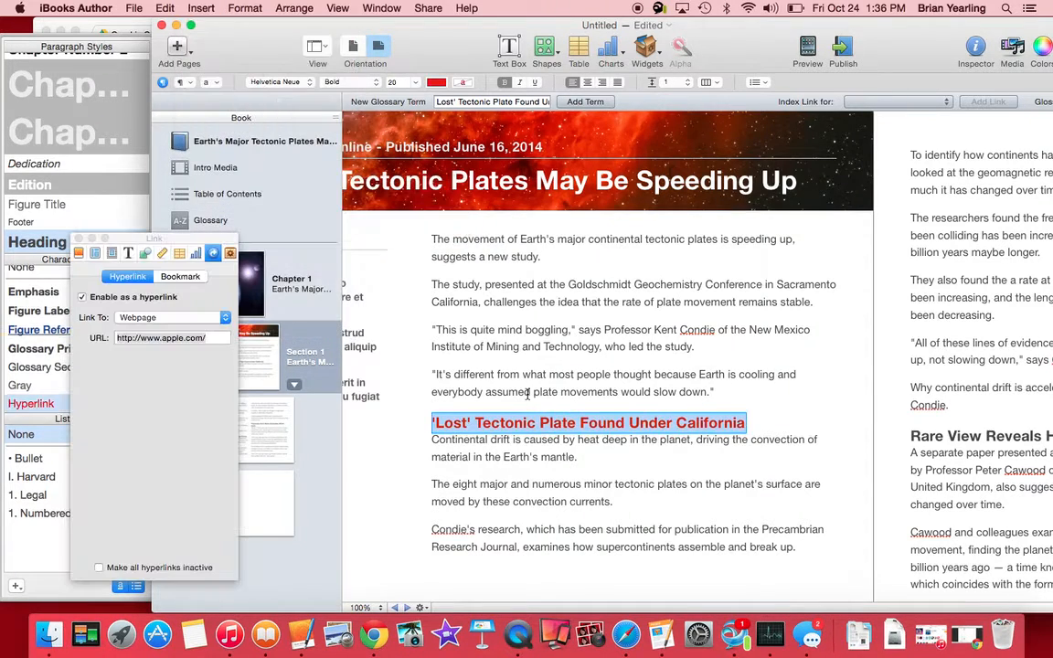
key("super+v")
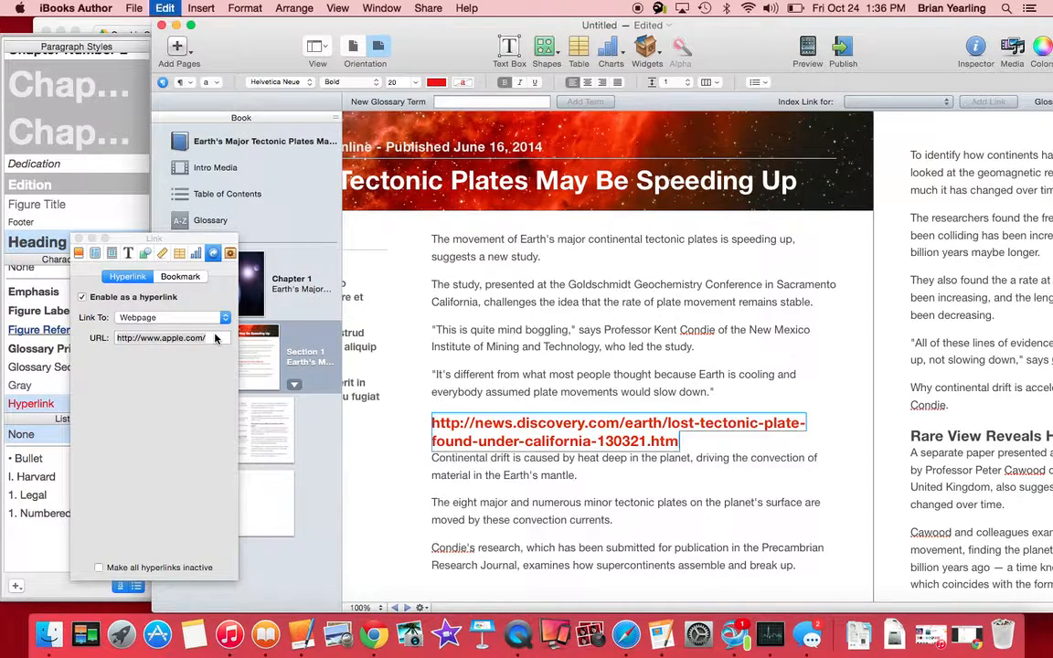
left_click(164, 8)
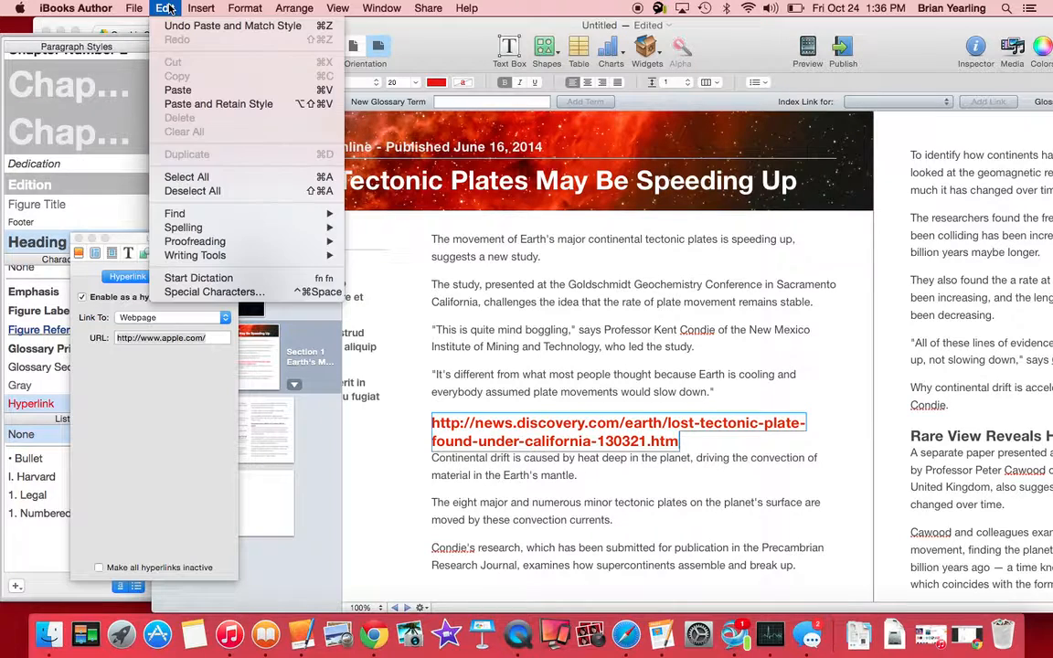
left_click(211, 17)
left_click(213, 337)
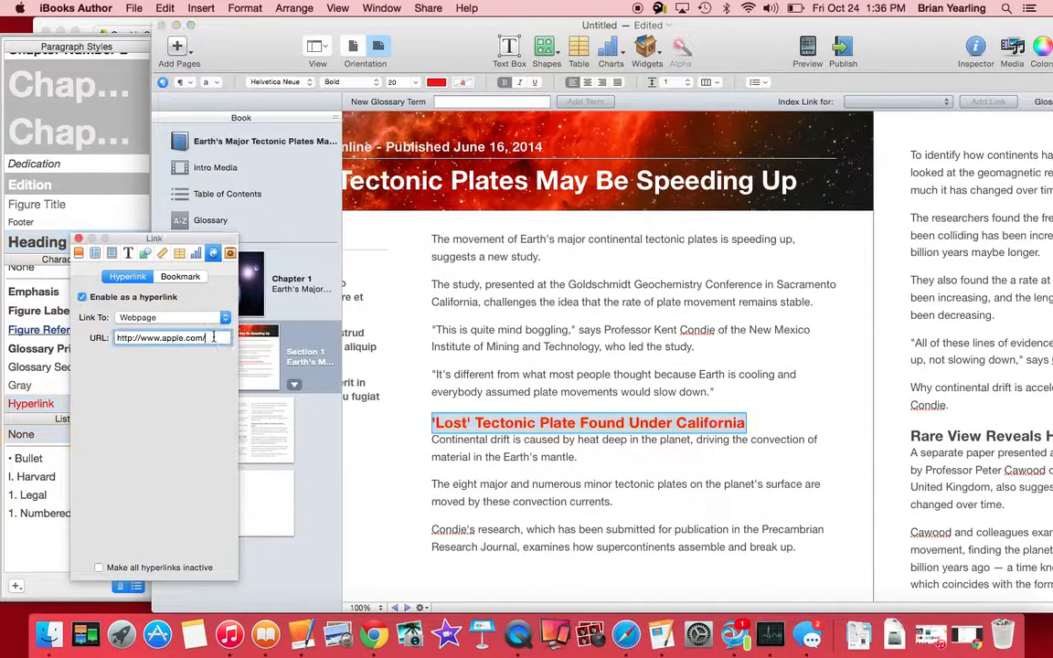
key("super+a")
key("super+v")
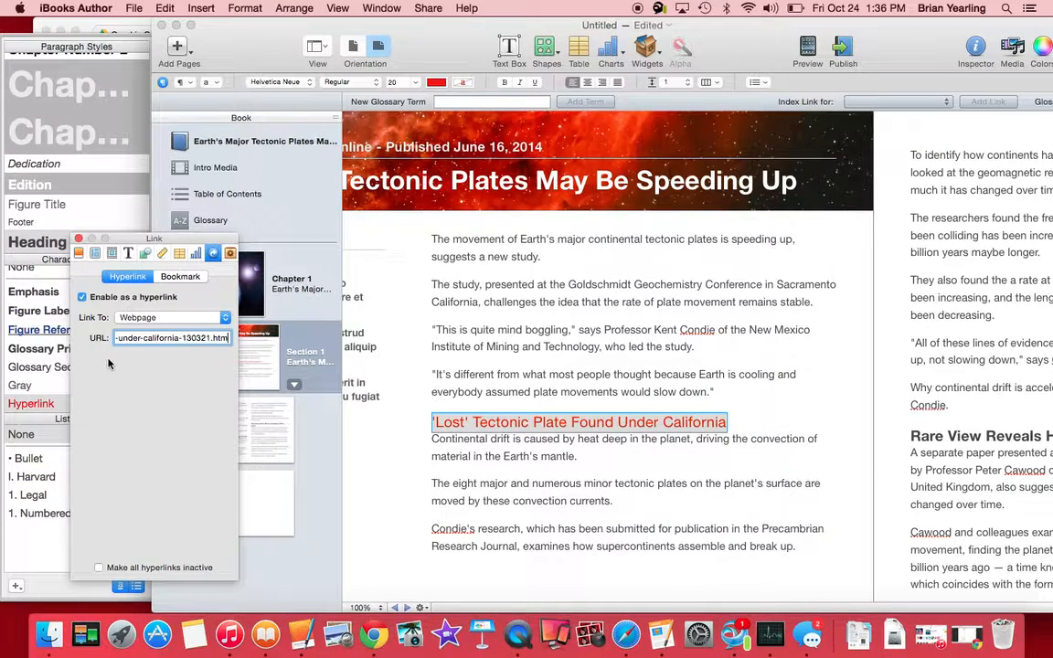
left_click(411, 403)
Switch to the article in Safari and copy the link address of the "Rare View Reveals How Earth's Crust Forms" subheading
key("ctrl+Right")
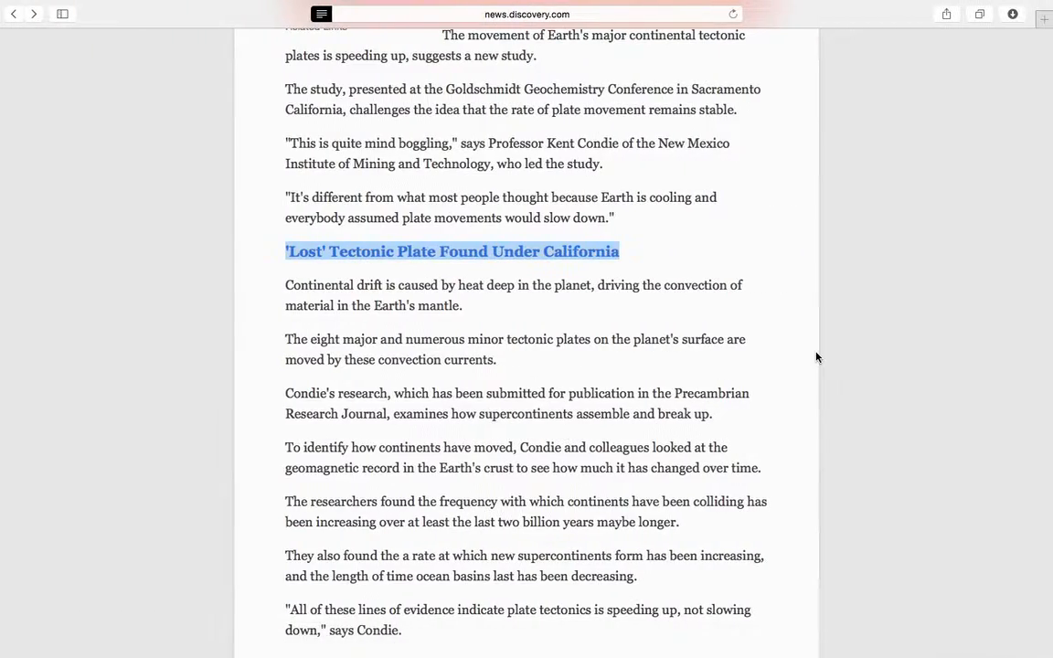
scroll(818, 358, "down", 5)
right_click(576, 500)
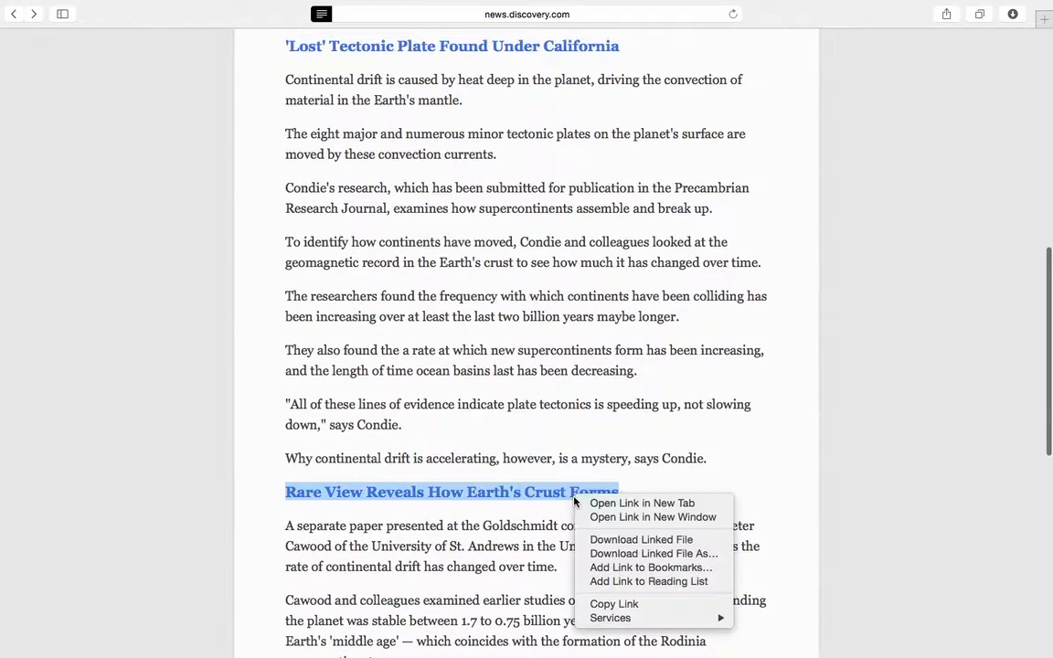
left_click(617, 604)
Back in iBooks Author, turn the "Rare View Reveals How Earth's Crust Forms" subheading into a webpage hyperlink with the copied address as its URL
key("ctrl+Left")
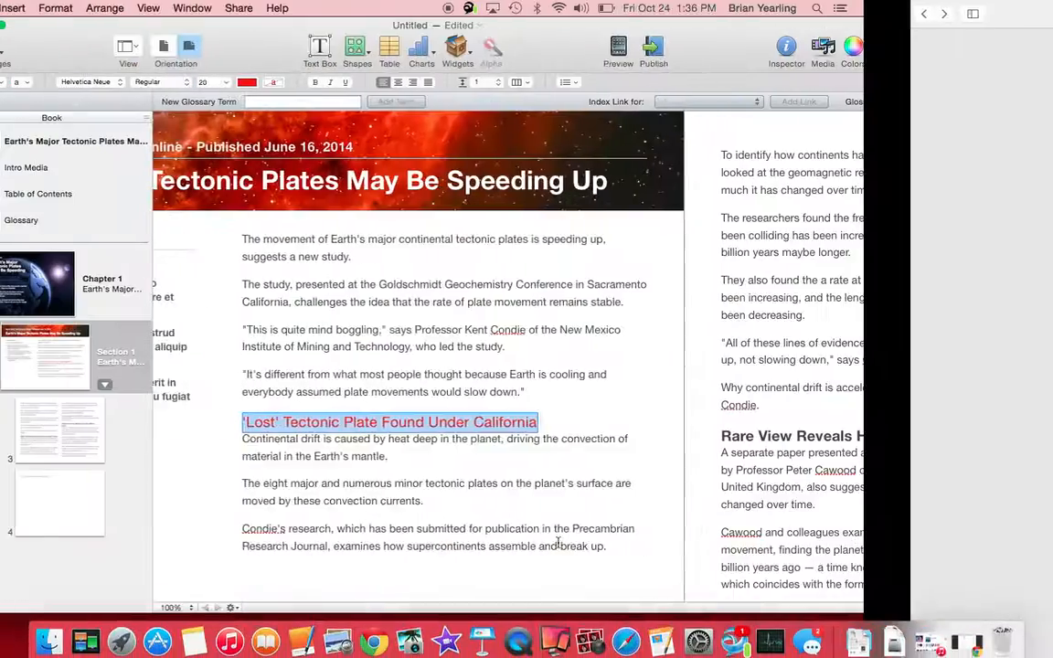
left_click_drag(625, 439, 939, 444)
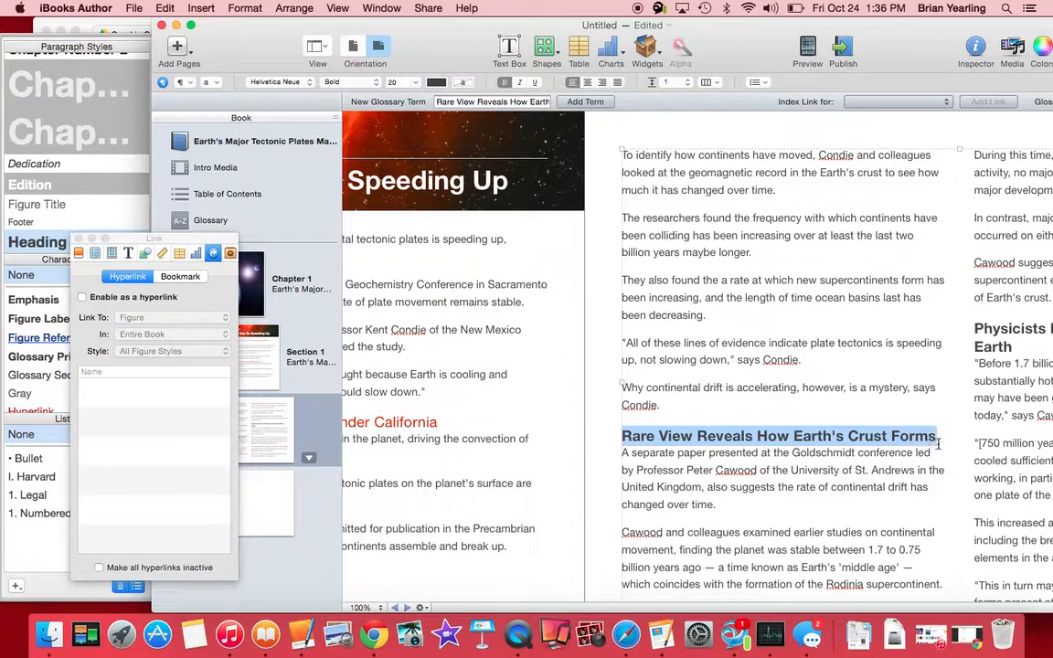
left_click(203, 8)
mouse_move(311, 187)
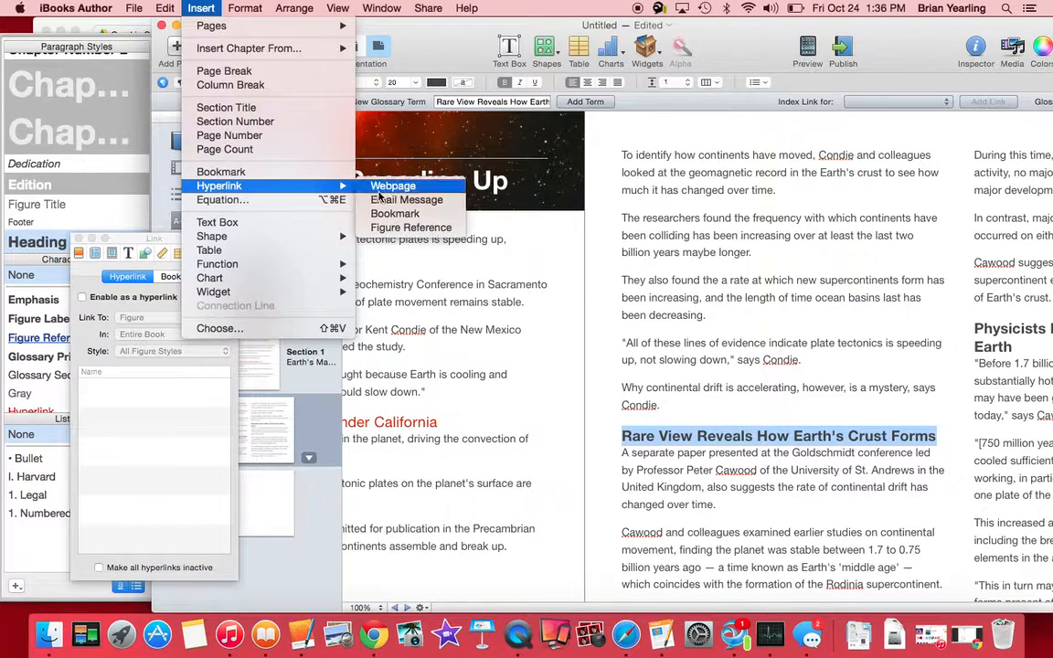
left_click(379, 191)
left_click(190, 337)
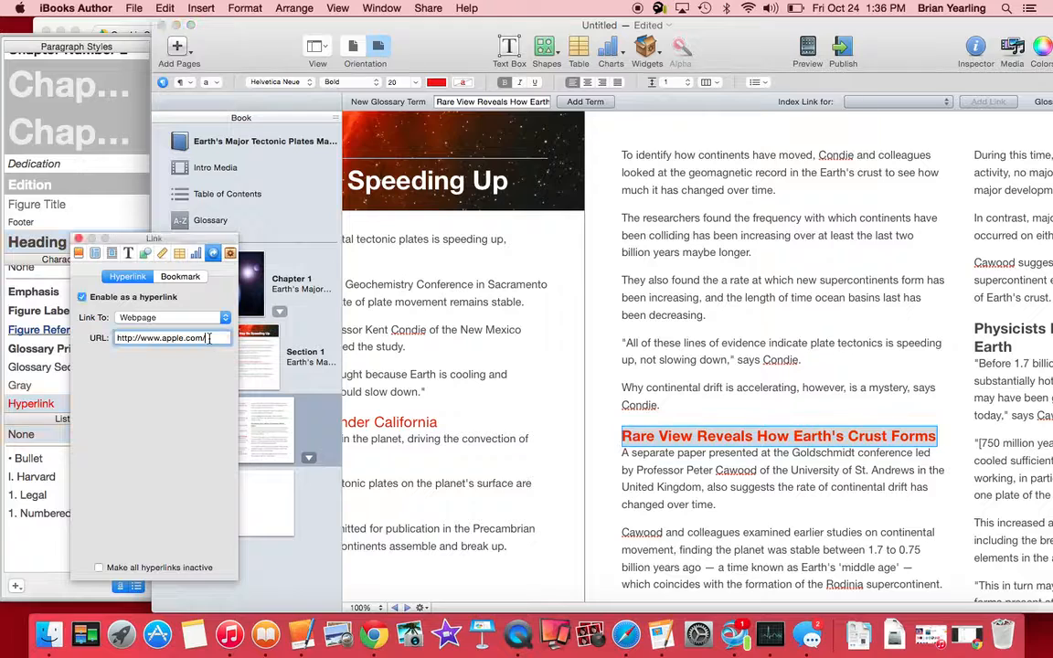
key("super+a")
key("super+v")
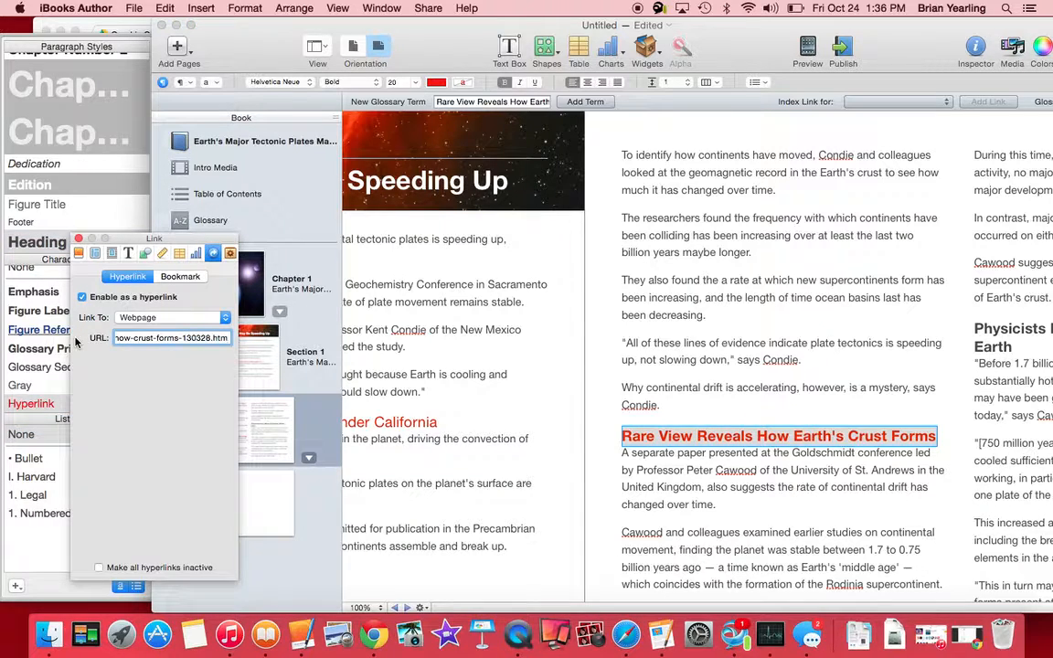
key("Return")
Switch to the article in Safari and copy the link address of the "Physicists Hunt Weird Antimatter Within Earth" subheading
key("ctrl+Right")
scroll(293, 445, "down", 5)
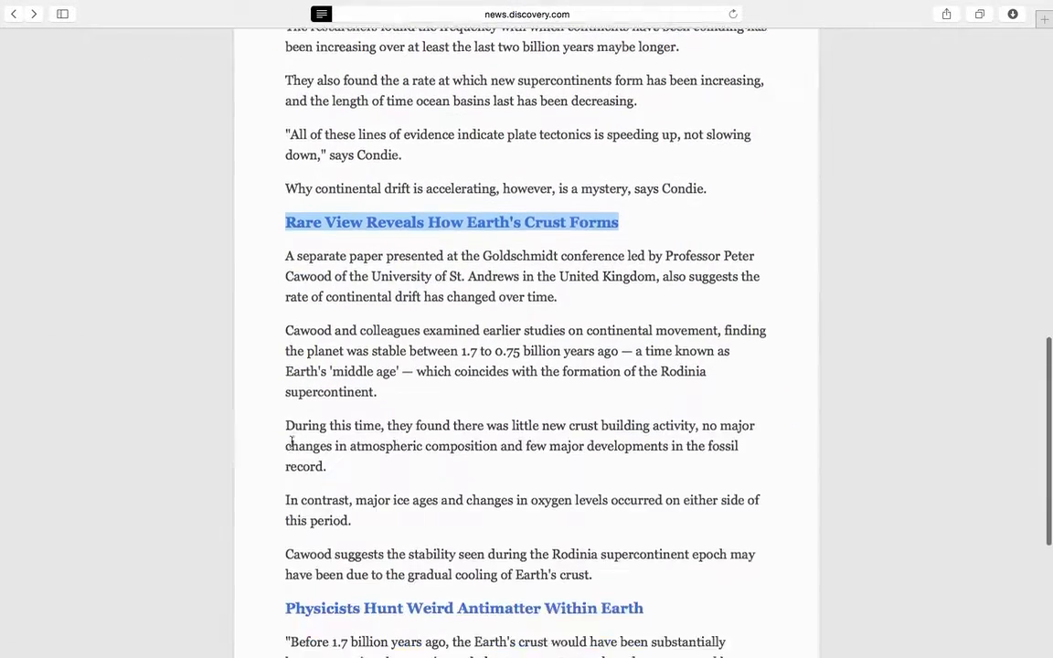
scroll(292, 444, "down", 4)
right_click(292, 442)
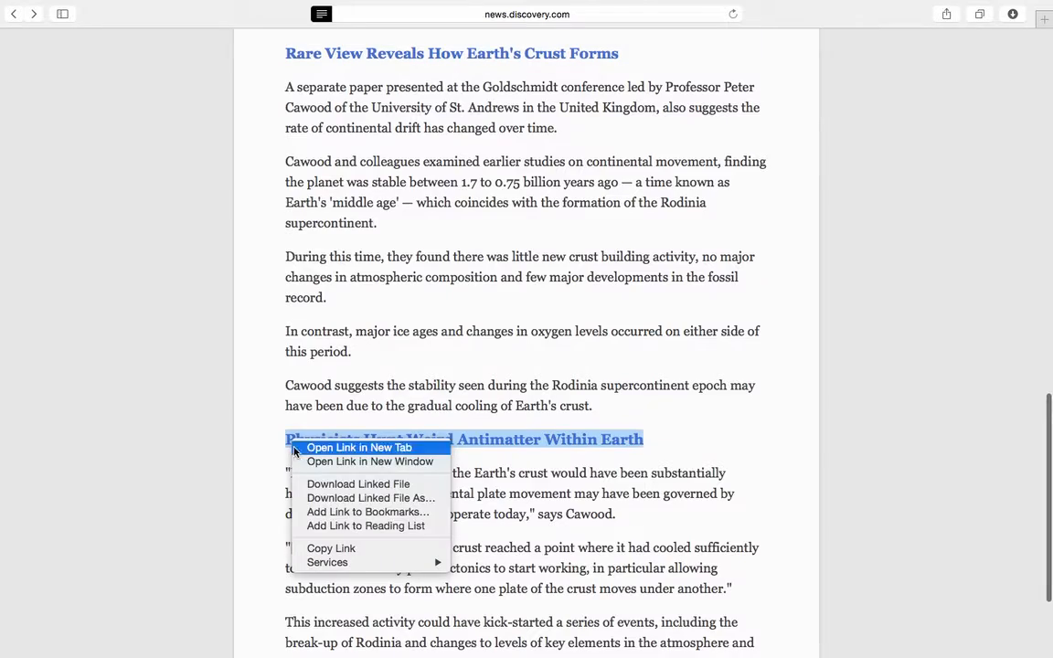
left_click(321, 547)
Back in iBooks Author, turn the "Physicists Hunt Weird Antimatter Within Earth" subheading into a webpage hyperlink with the copied address as its URL
key("ctrl+Left")
scroll(536, 473, "right", 8)
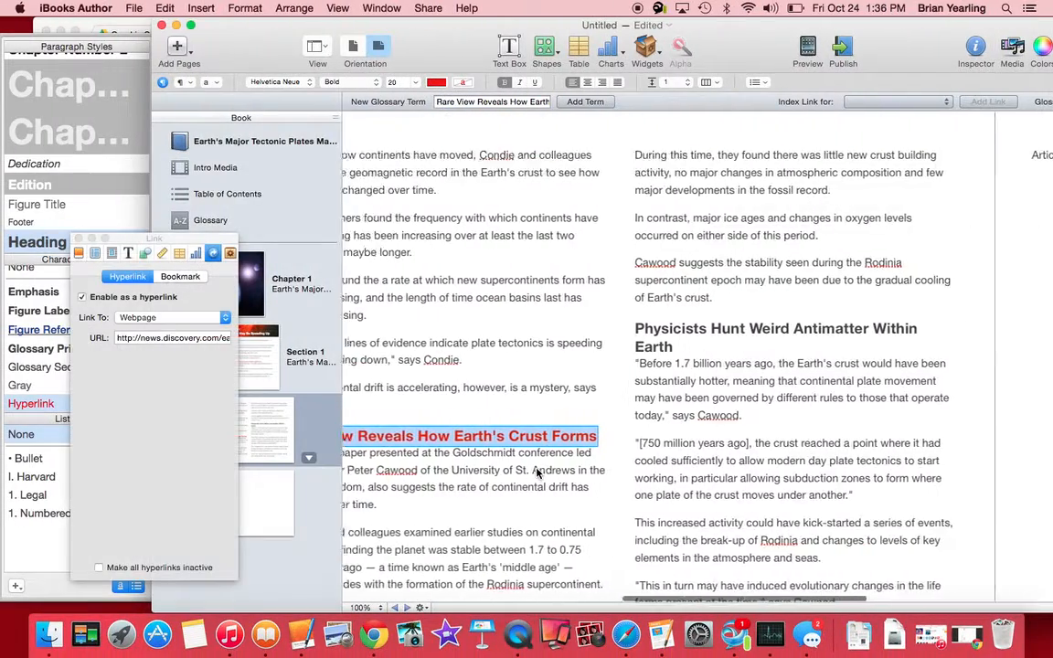
left_click_drag(586, 347, 532, 332)
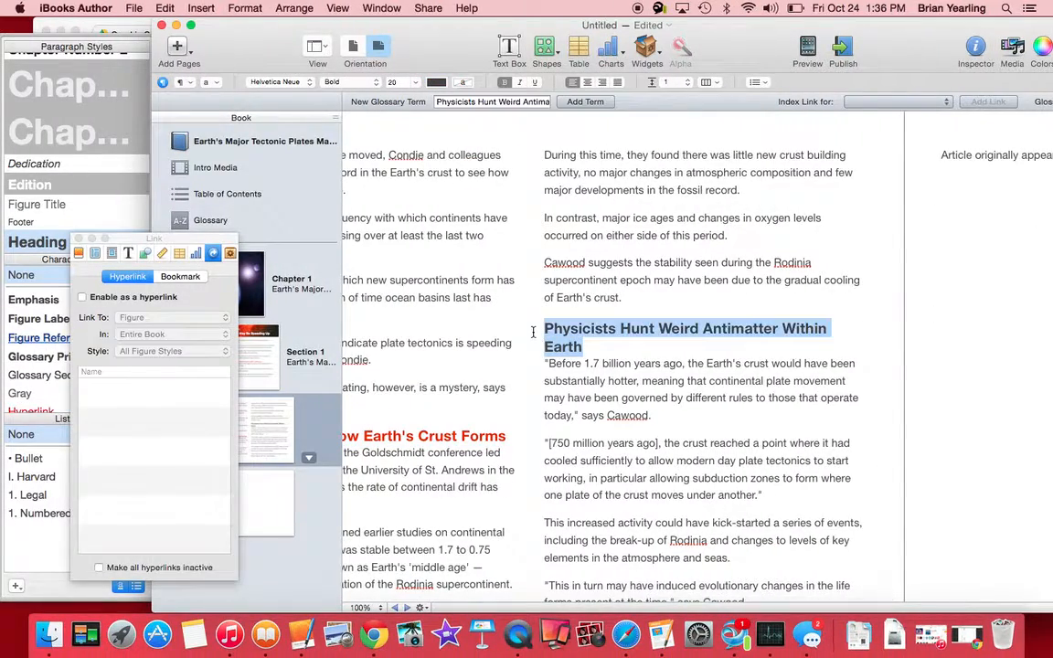
left_click(201, 8)
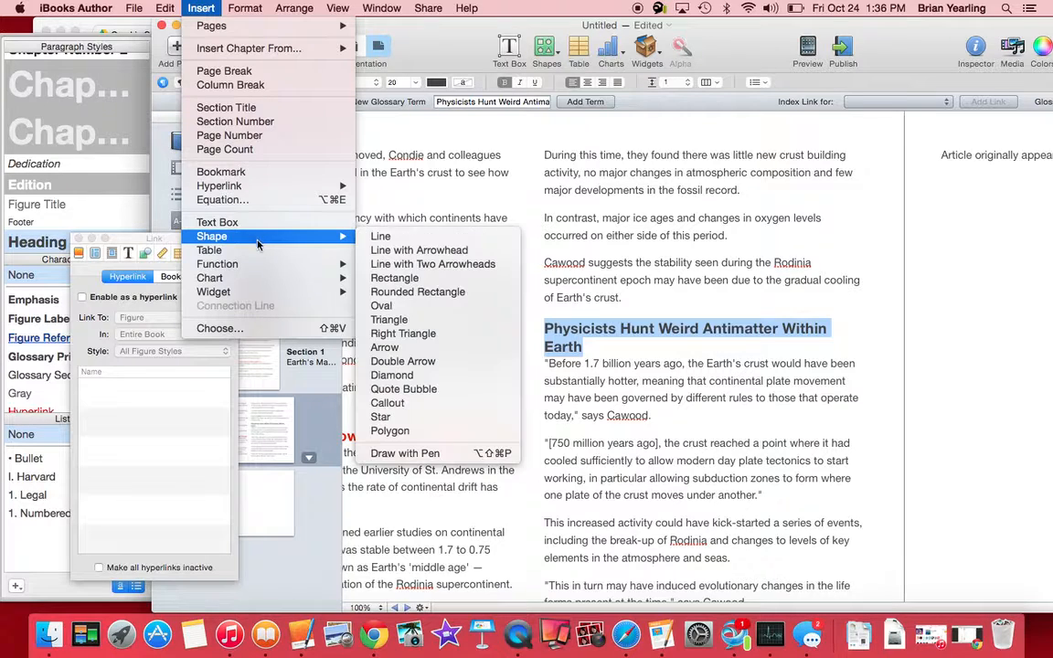
mouse_move(267, 186)
left_click(393, 185)
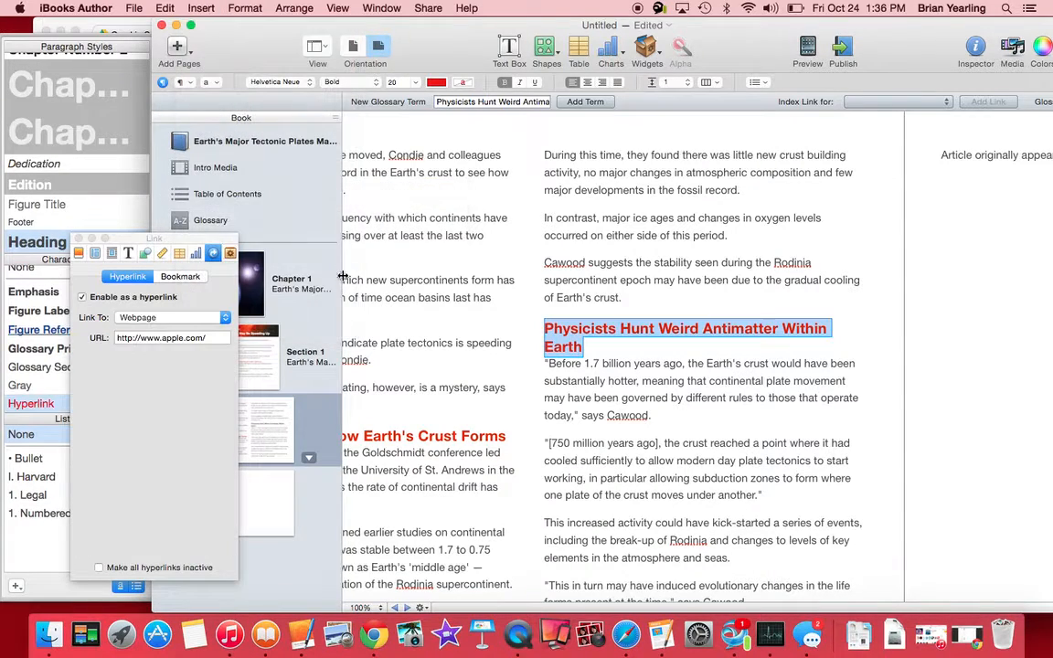
left_click(214, 338)
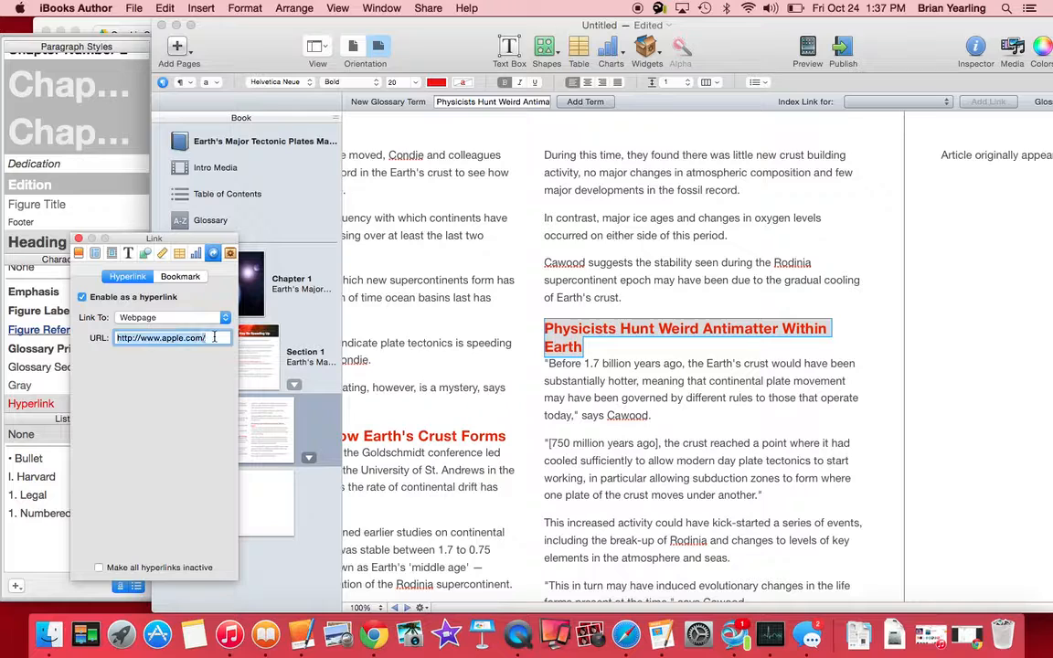
key("super+v")
key("Return")
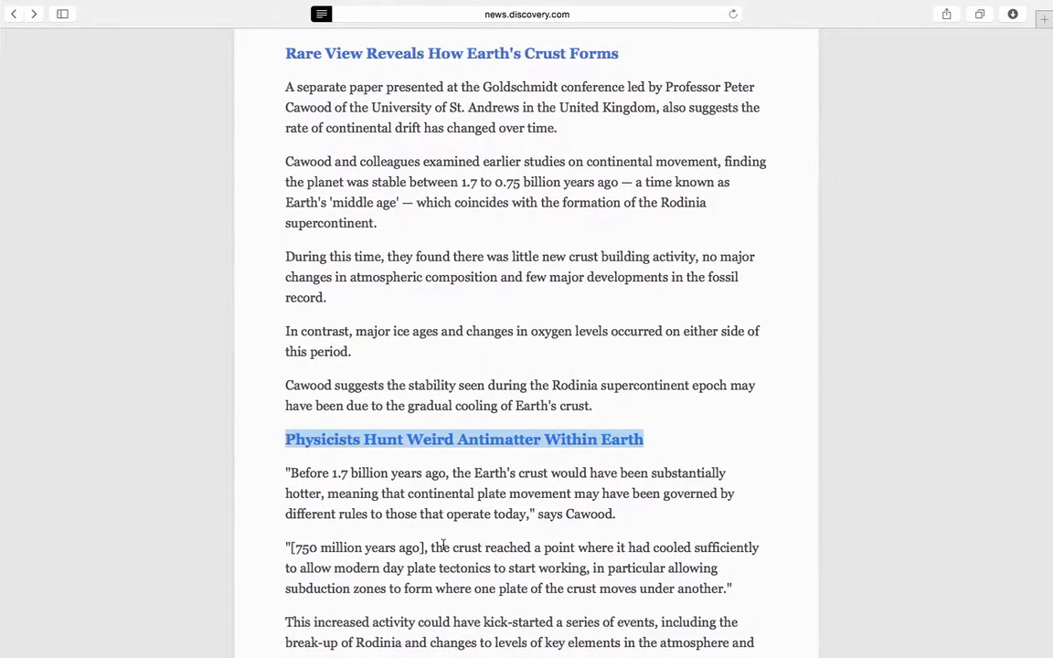
Switch to the article in Safari and copy the link address of "ABC Science Online" in its closing line
scroll(442, 548, "down", 5)
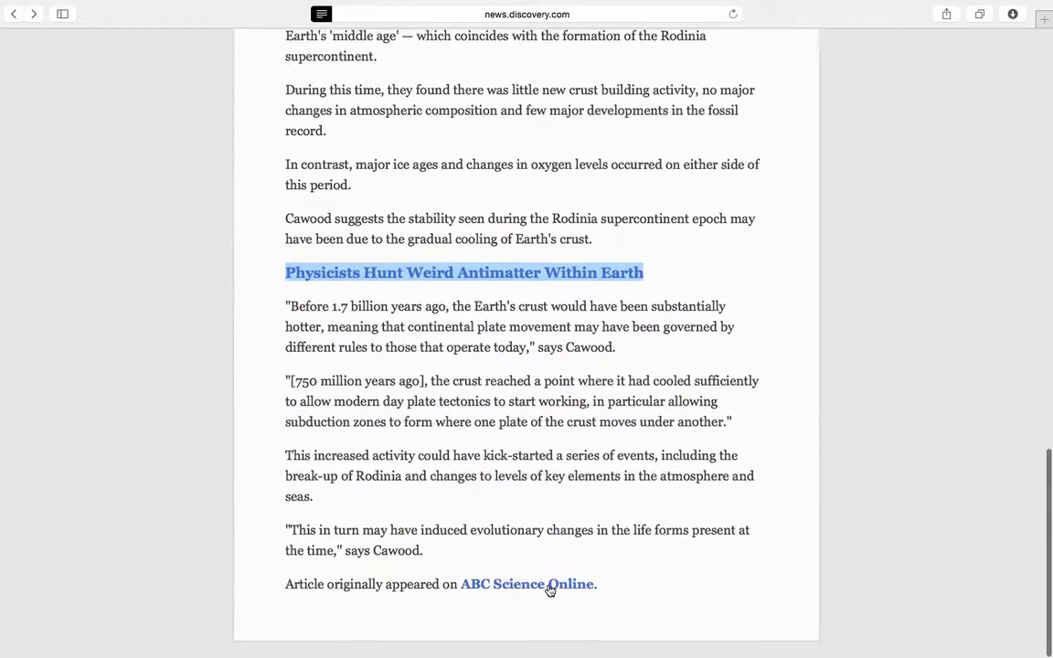
right_click(560, 591)
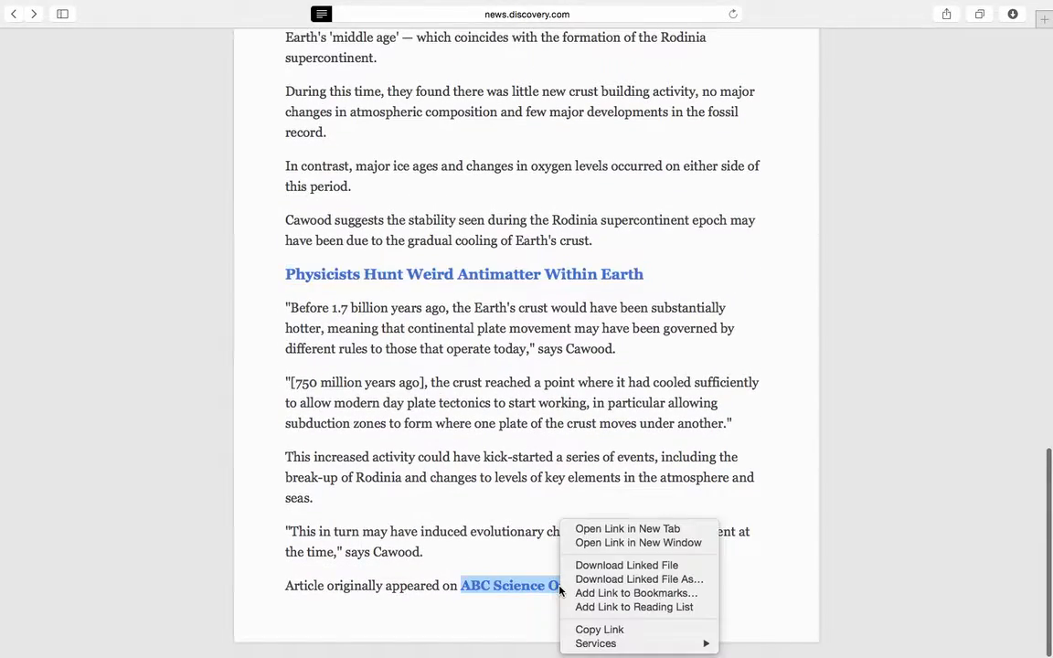
left_click(592, 630)
Back in iBooks Author, turn "ABC Science Online" on the section's last page into a webpage hyperlink with the copied address as its URL
key("ctrl+Left")
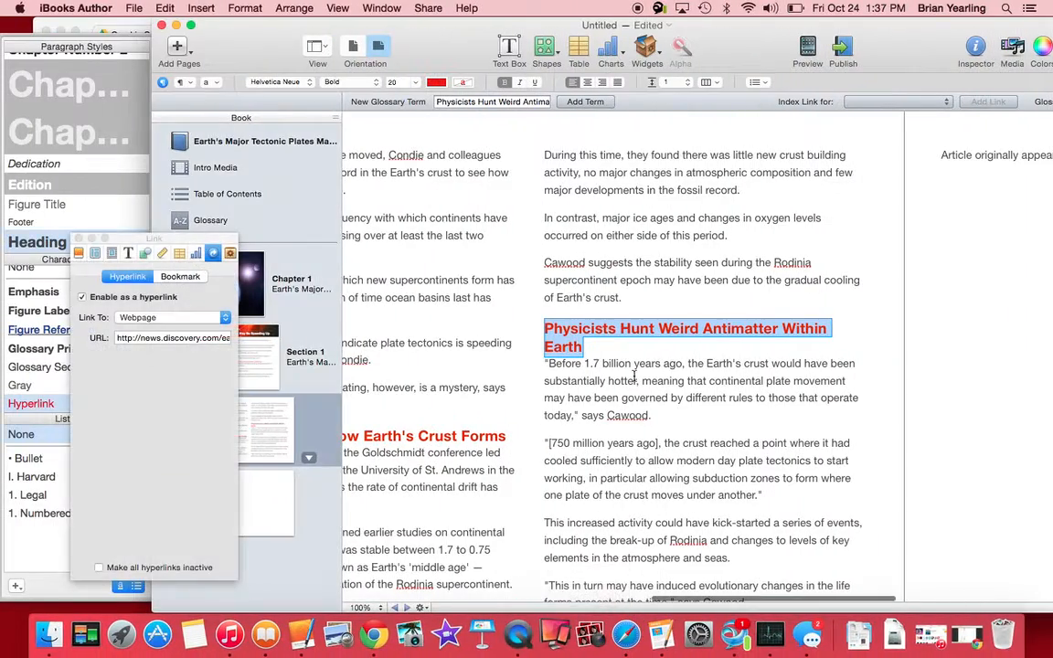
scroll(633, 376, "down", 1)
scroll(634, 376, "right", 3)
scroll(633, 376, "down", 10)
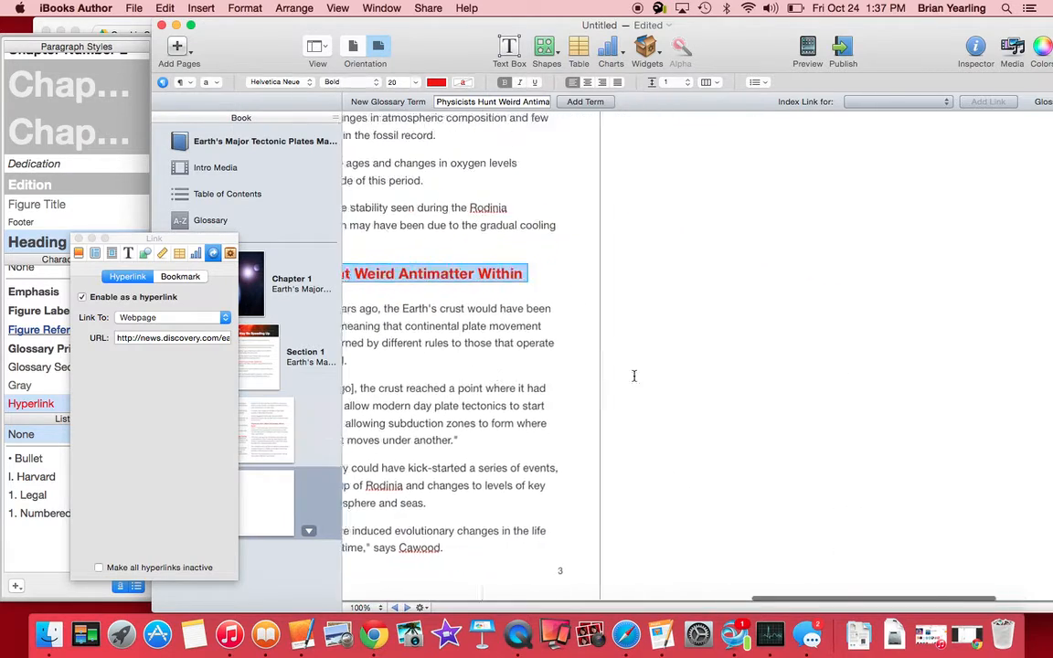
scroll(634, 376, "up", 2)
scroll(633, 376, "left", 3)
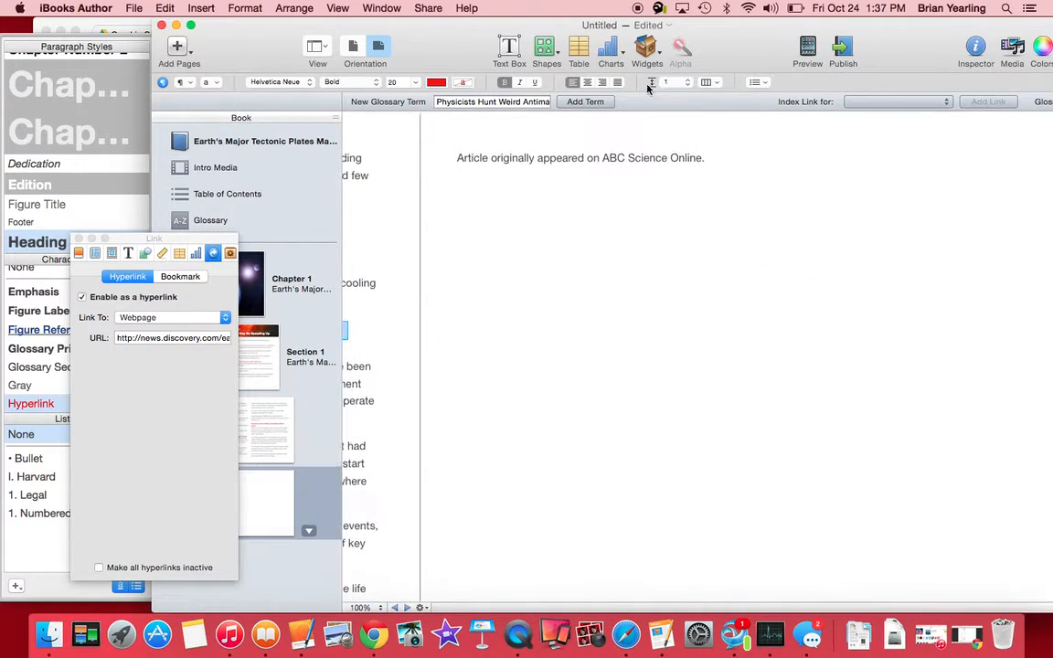
left_click_drag(602, 157, 701, 157)
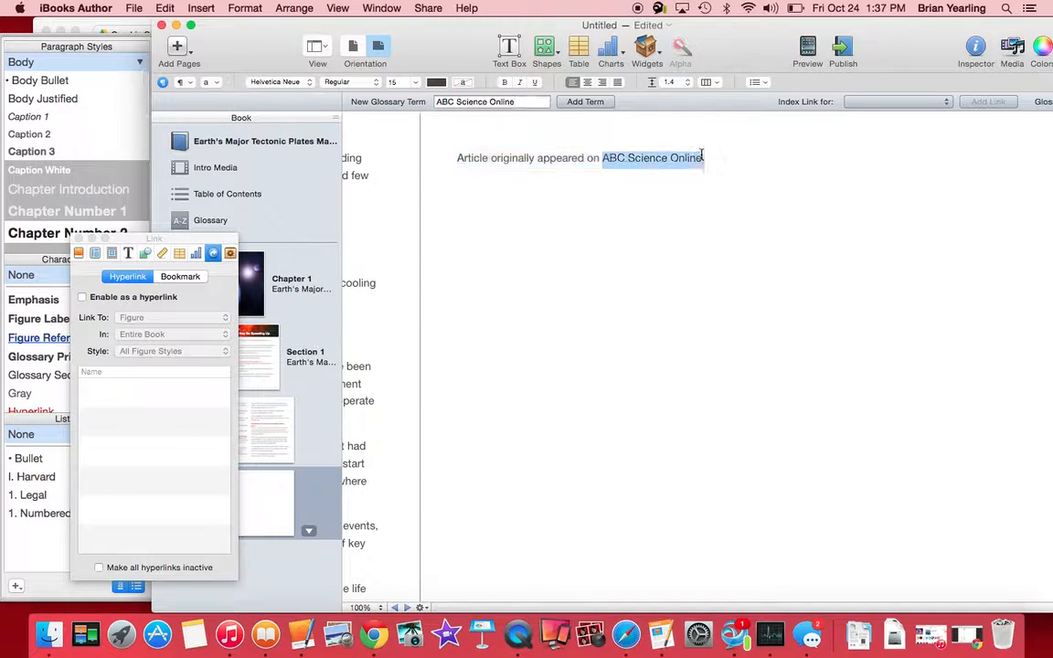
left_click(201, 8)
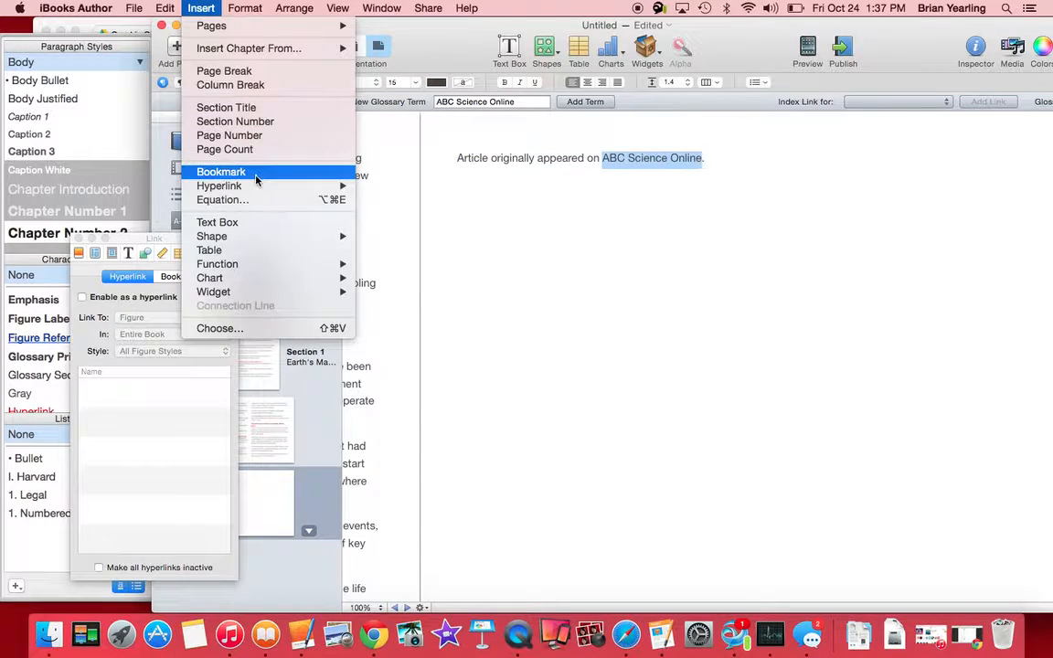
mouse_move(275, 186)
left_click(395, 188)
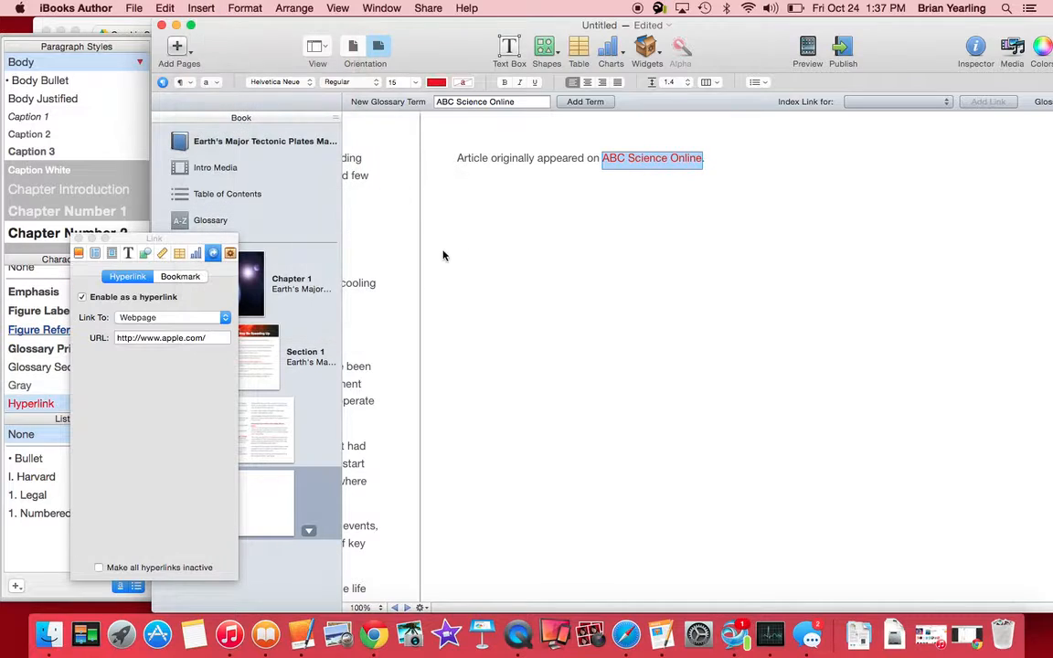
left_click(176, 337)
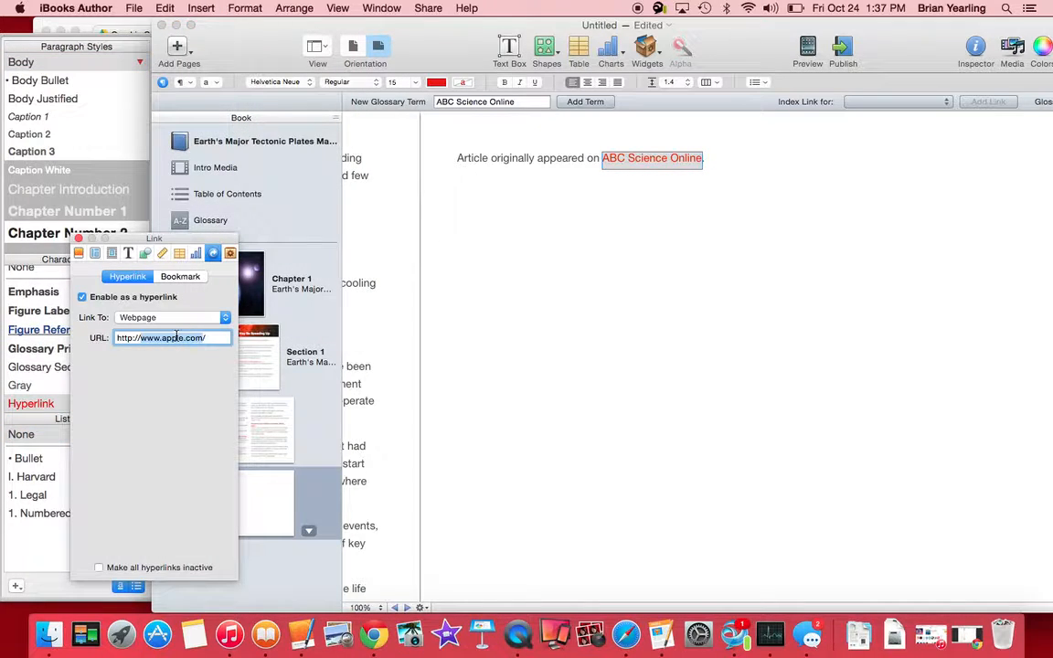
key("super+v")
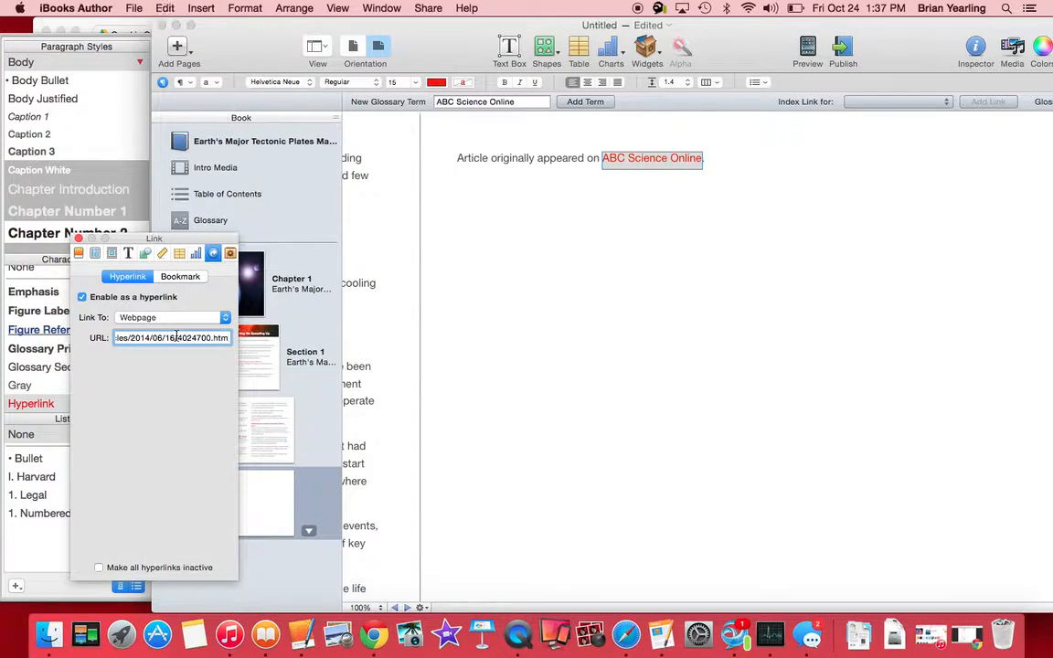
key("Return")
Switch to the Pages document and copy the text from "As You Read:" through the "Pink = I Have a Question" bullet
scroll(567, 377, "left", 15)
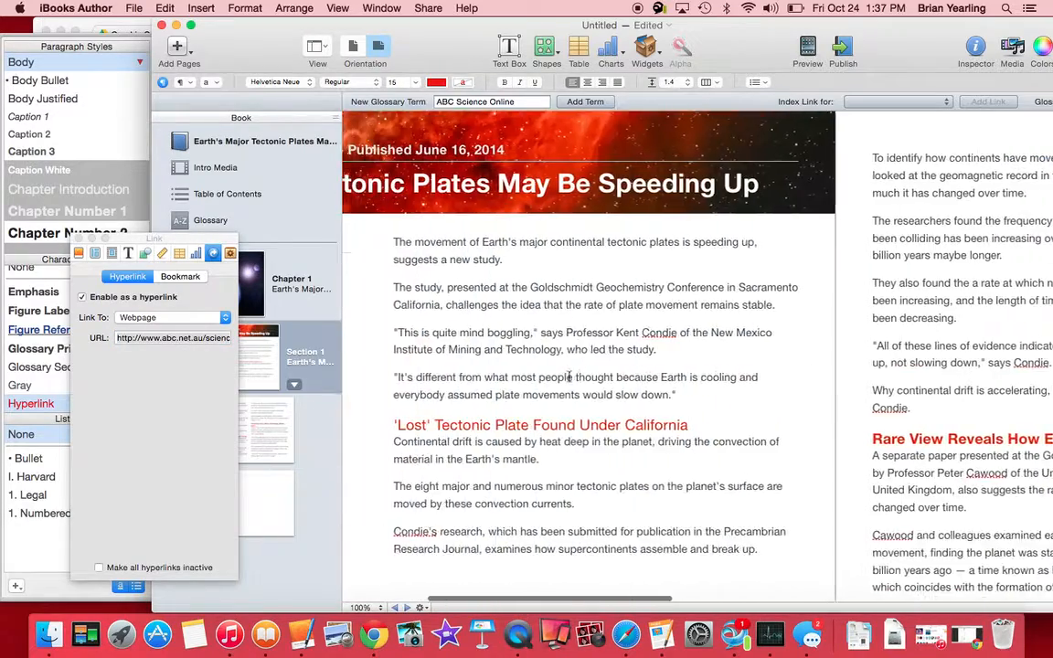
scroll(568, 376, "left", 5)
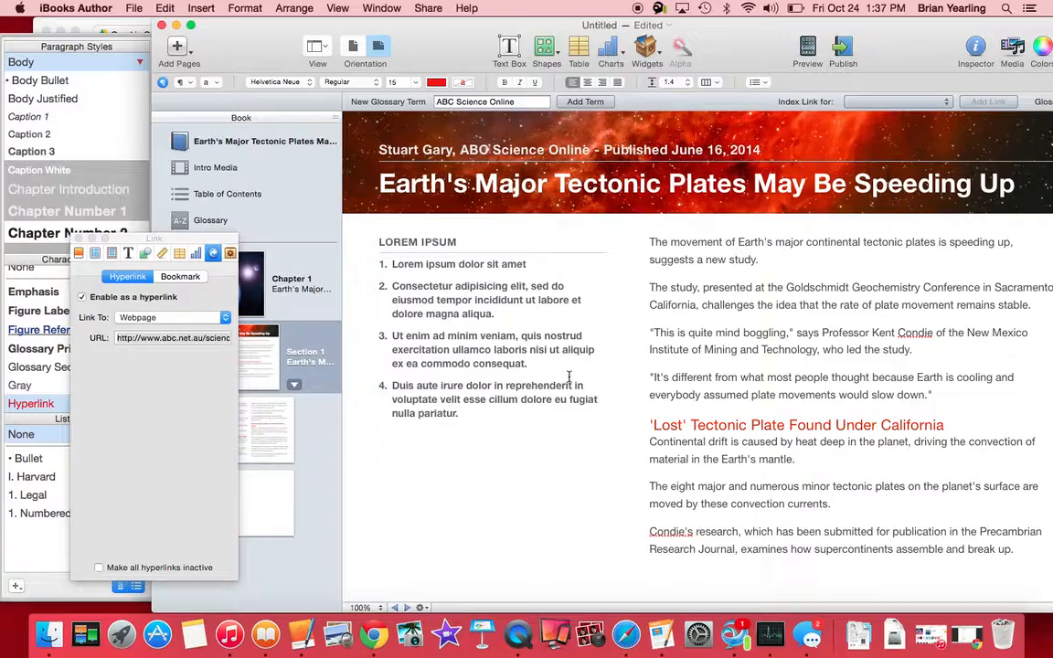
key("ctrl+Right")
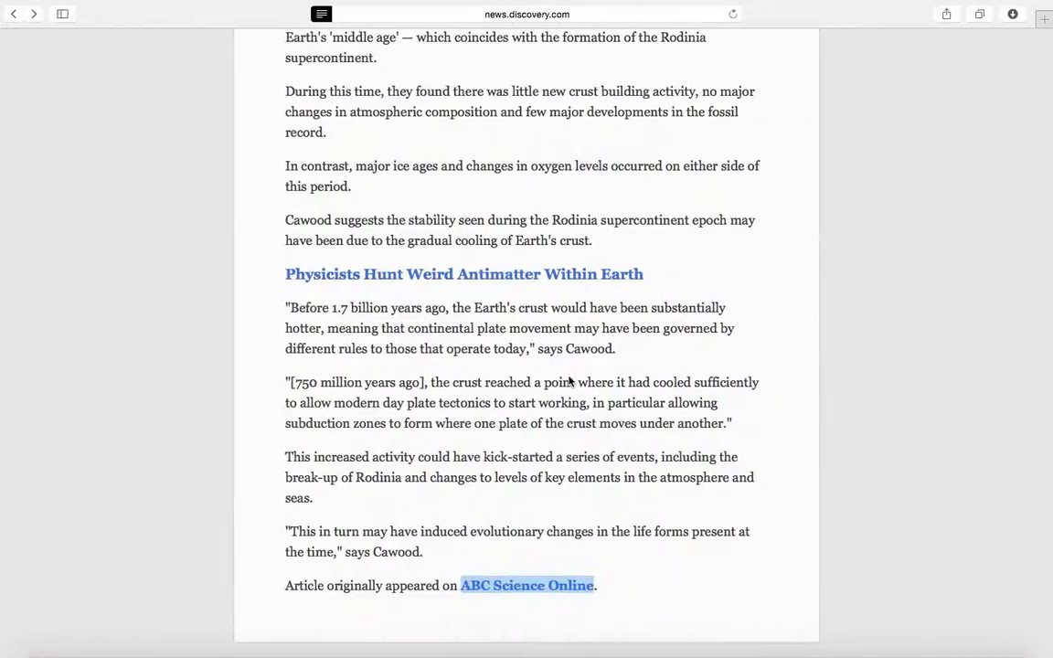
scroll(569, 379, "up", 10)
scroll(568, 380, "up", 5)
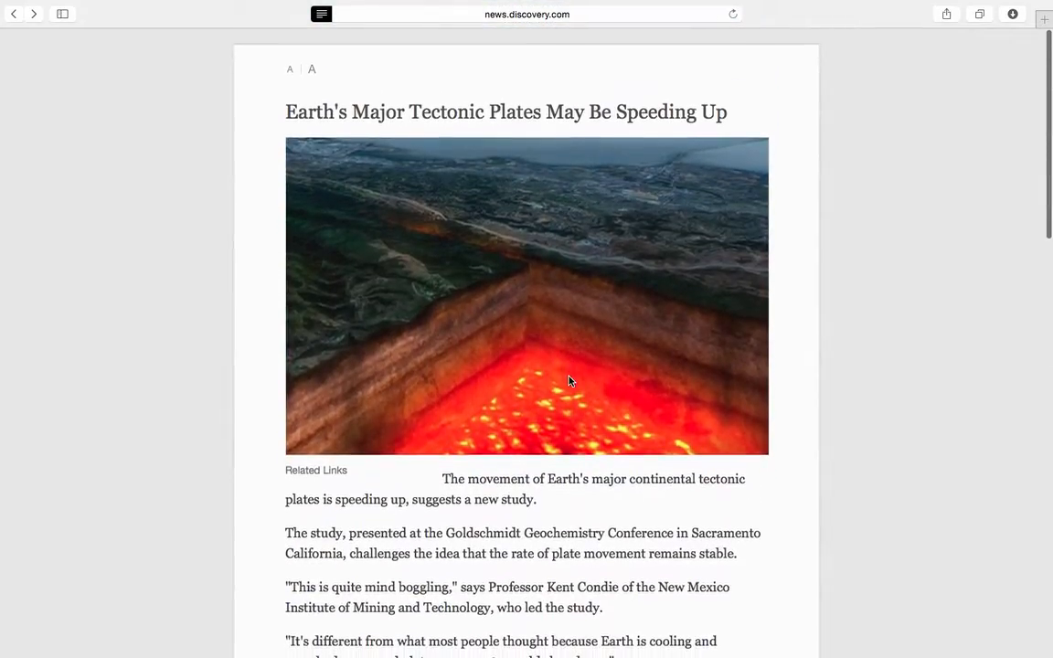
key("ctrl+Right")
scroll(569, 377, "down", 4)
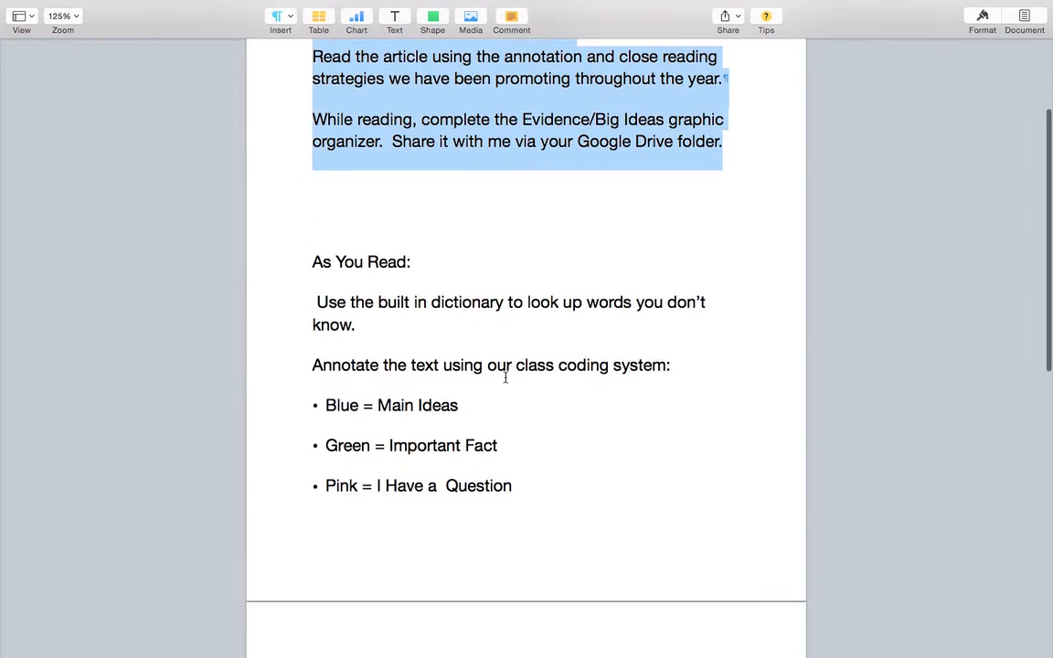
left_click(534, 465)
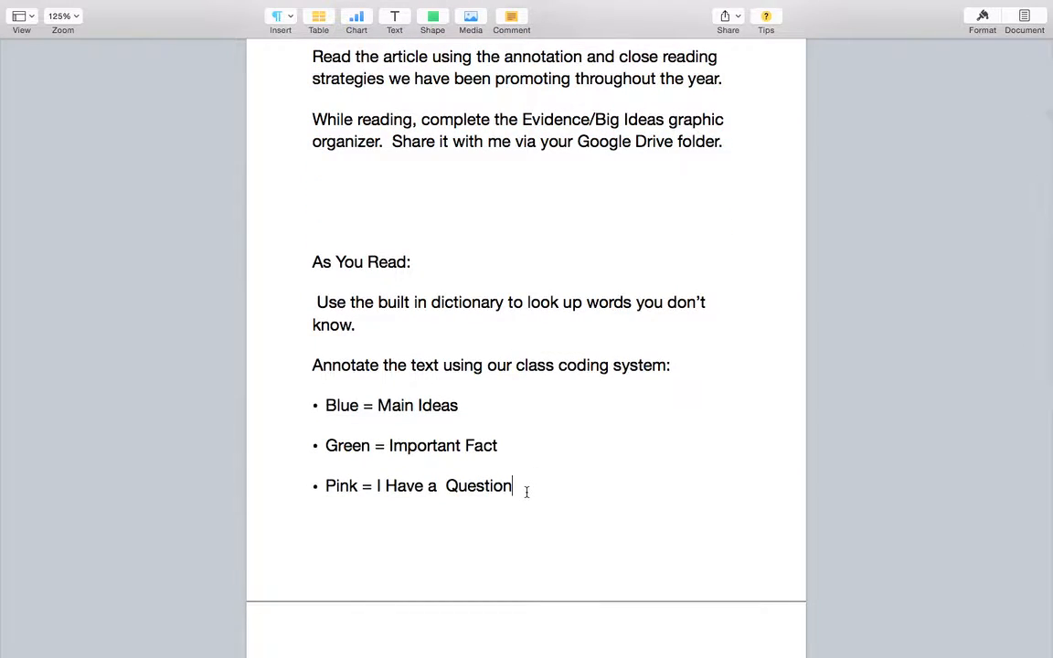
left_click_drag(526, 491, 293, 261)
key("super+c")
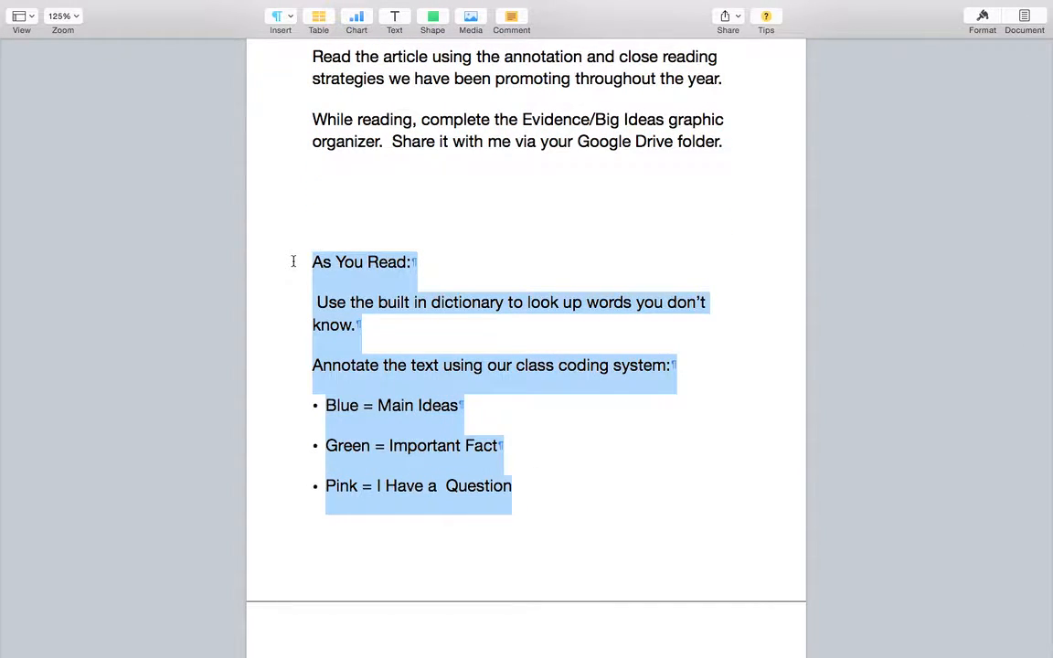
Back in iBooks Author, replace the numbered placeholder list beside the article on the section's first page with the copied text
key("ctrl+Left")
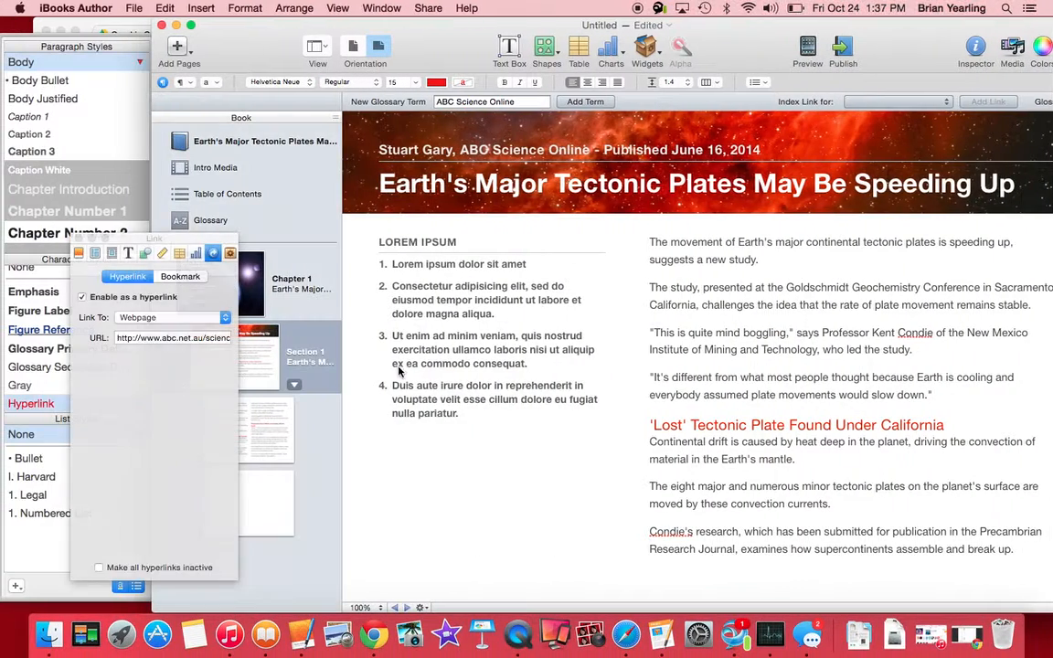
double_click(447, 358)
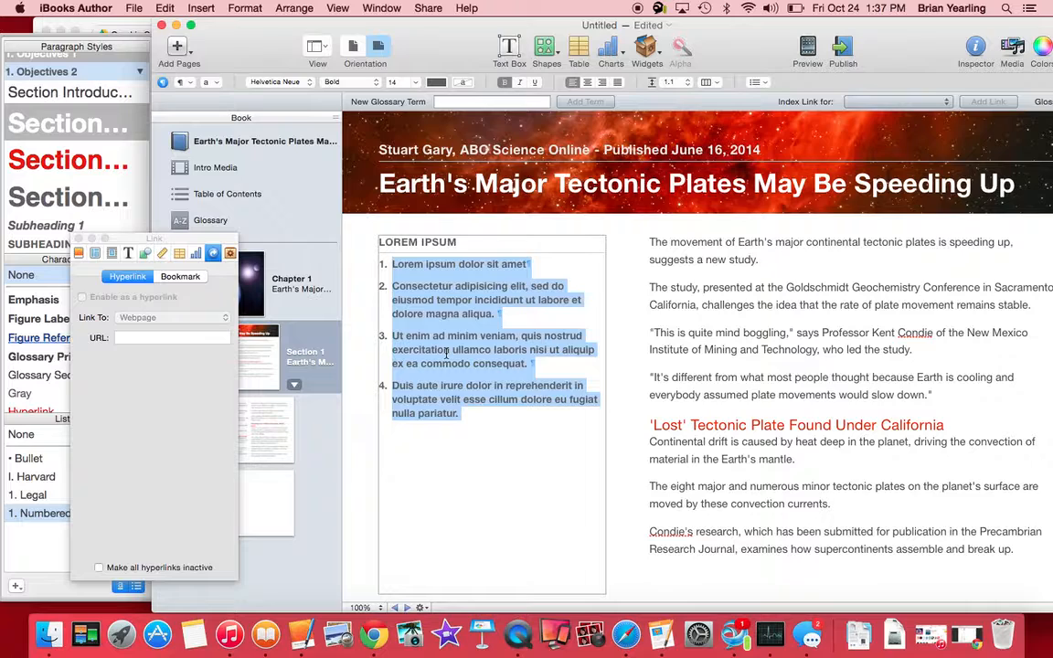
key("super+v")
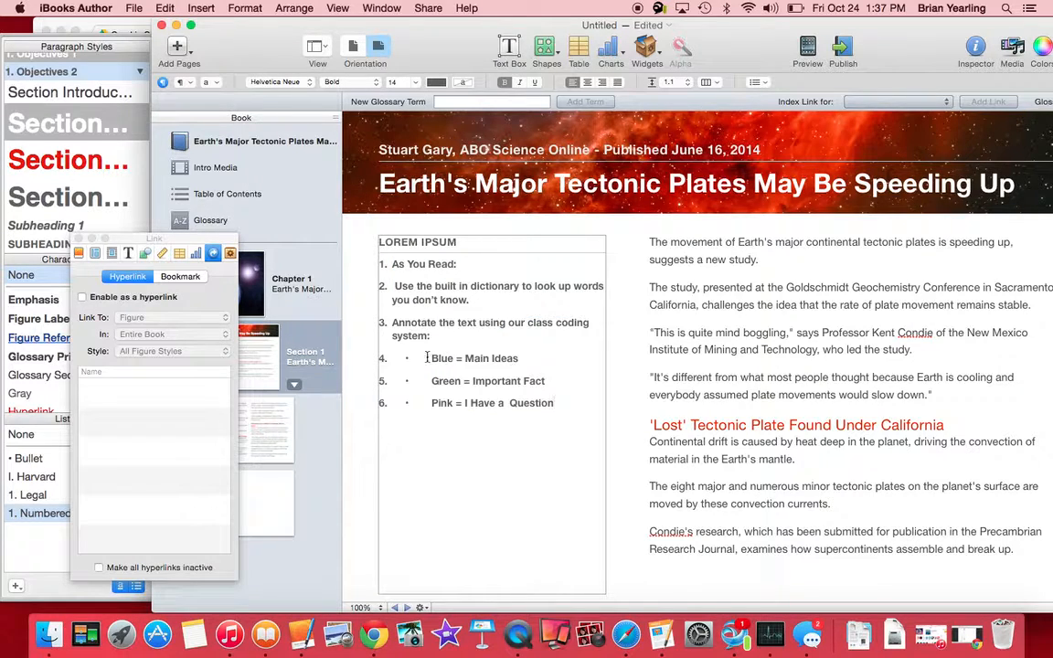
Remove the list numbers from the Blue, Green and Pink lines so that only their bullets remain
key("BackSpace")
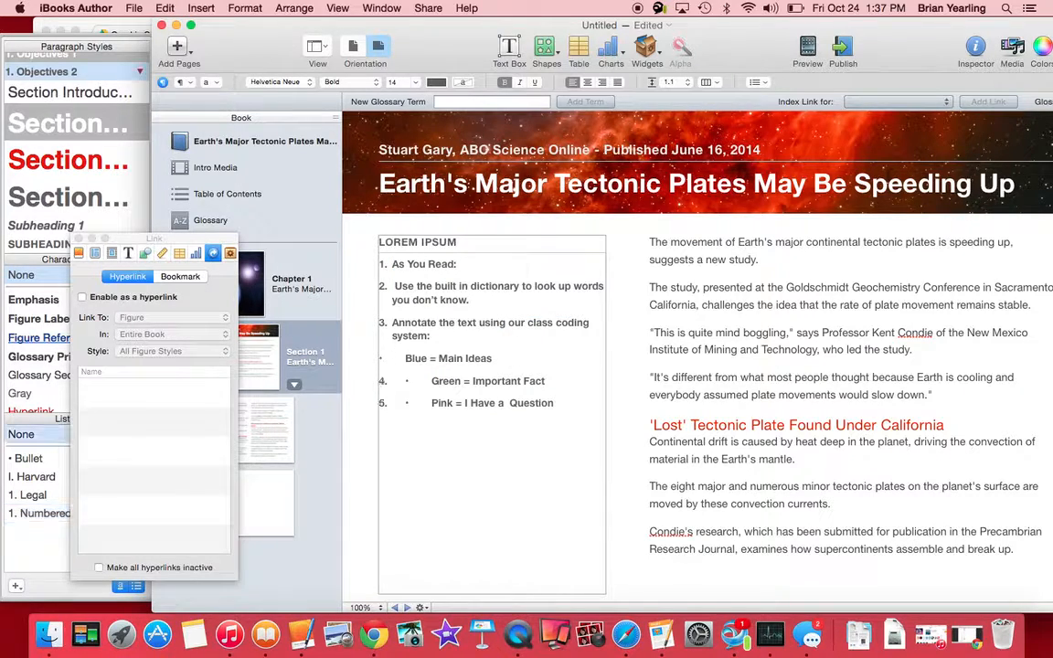
key("BackSpace")
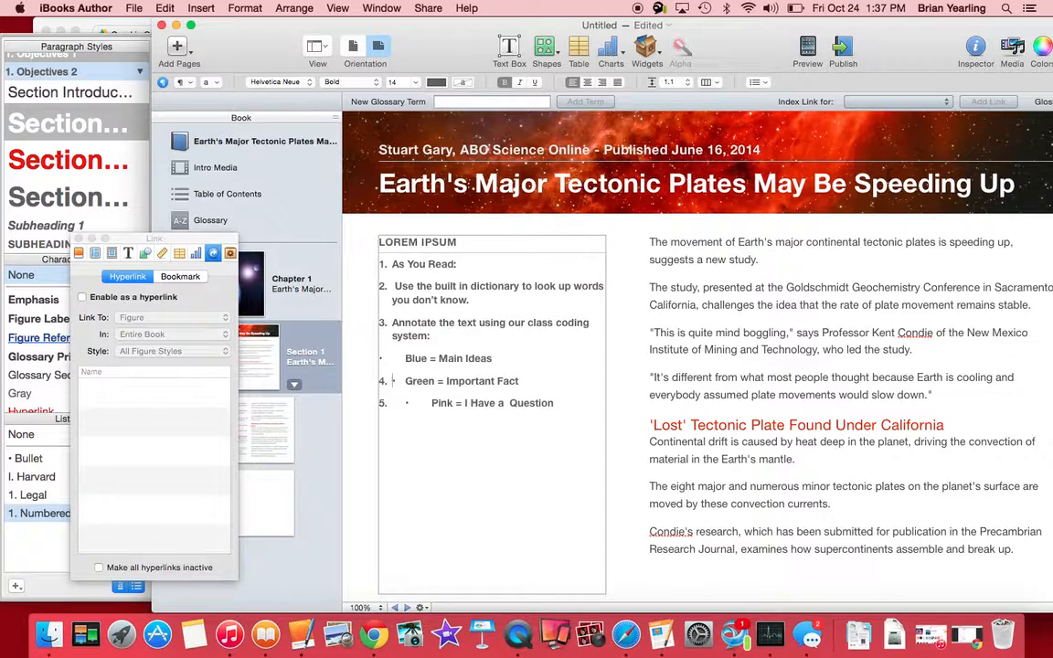
left_click(401, 406)
key("BackSpace")
left_click(524, 402)
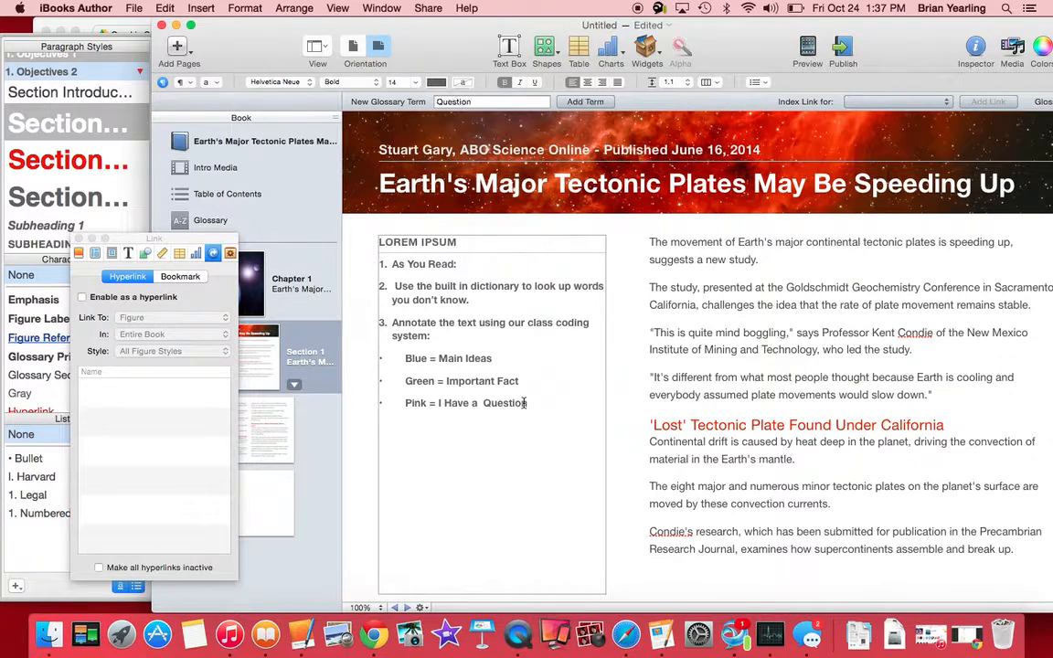
Delete the "As You Read:" item from the numbered list in the text box
left_click(461, 236)
key("ctrl+Right")
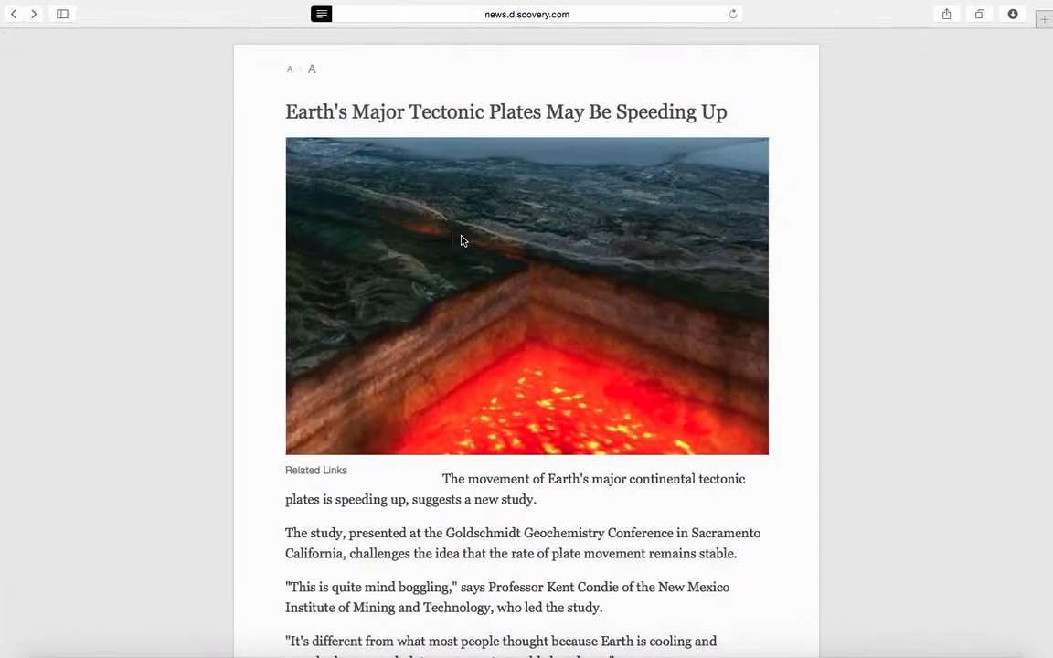
key("ctrl+Left")
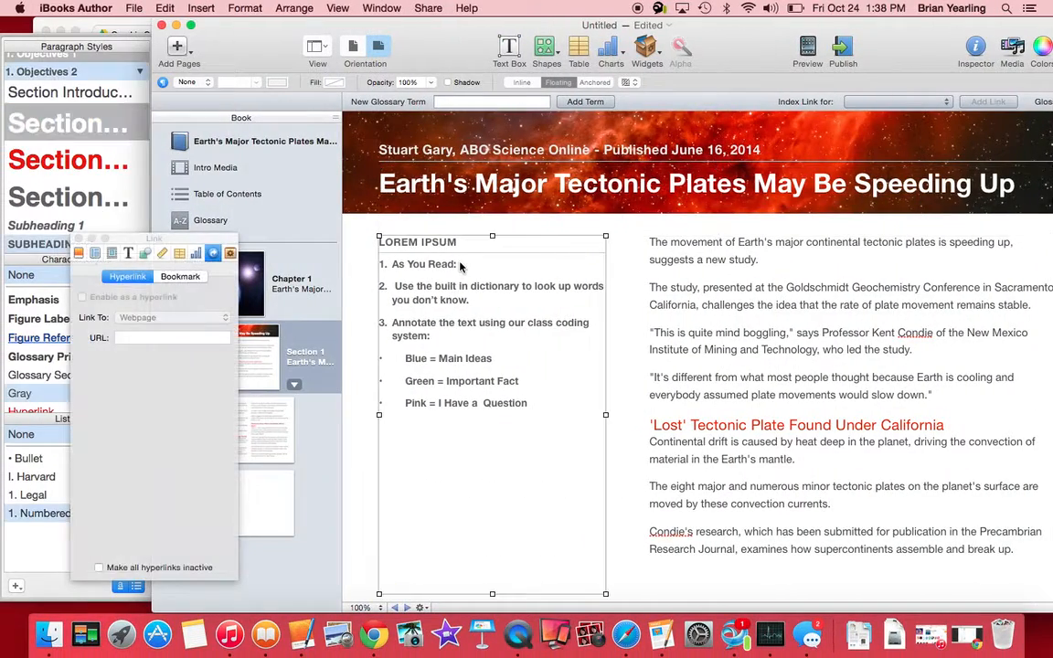
left_click(460, 263)
triple_click(460, 263)
key("BackSpace")
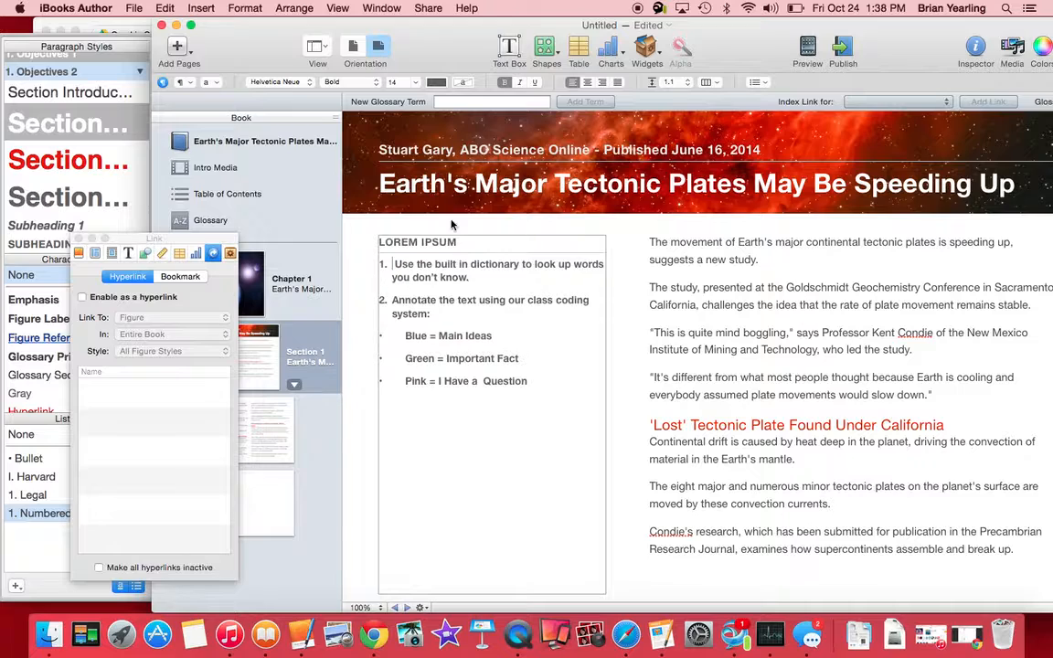
Replace the "LOREM IPSUM" heading above the list with "AS YOU READ:"
left_click_drag(463, 242, 370, 241)
type("AS YOU READ:")
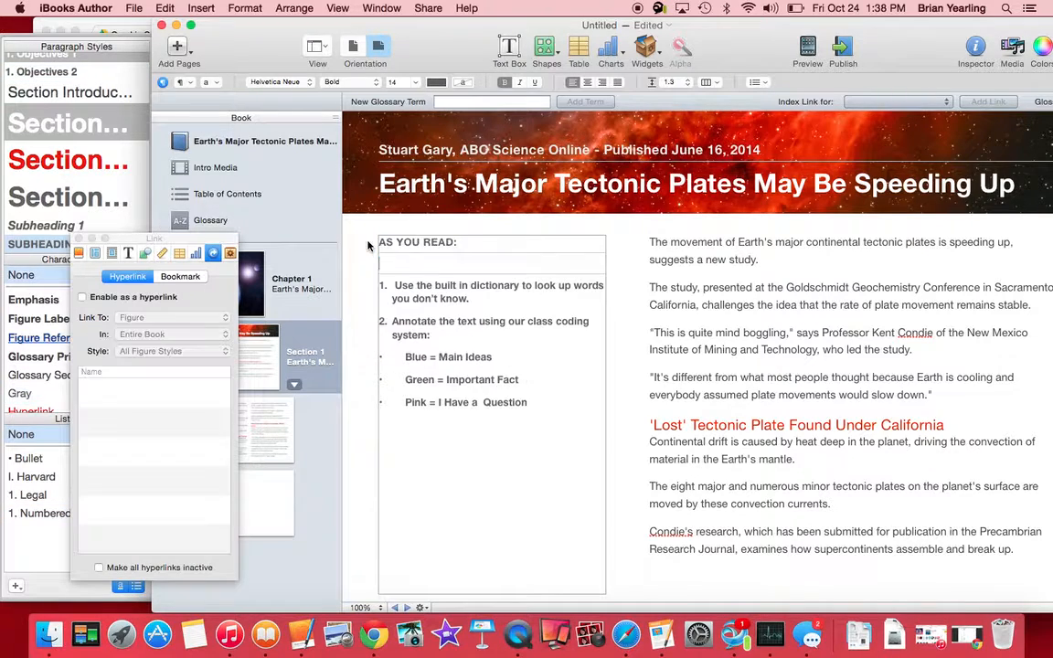
left_click(509, 486)
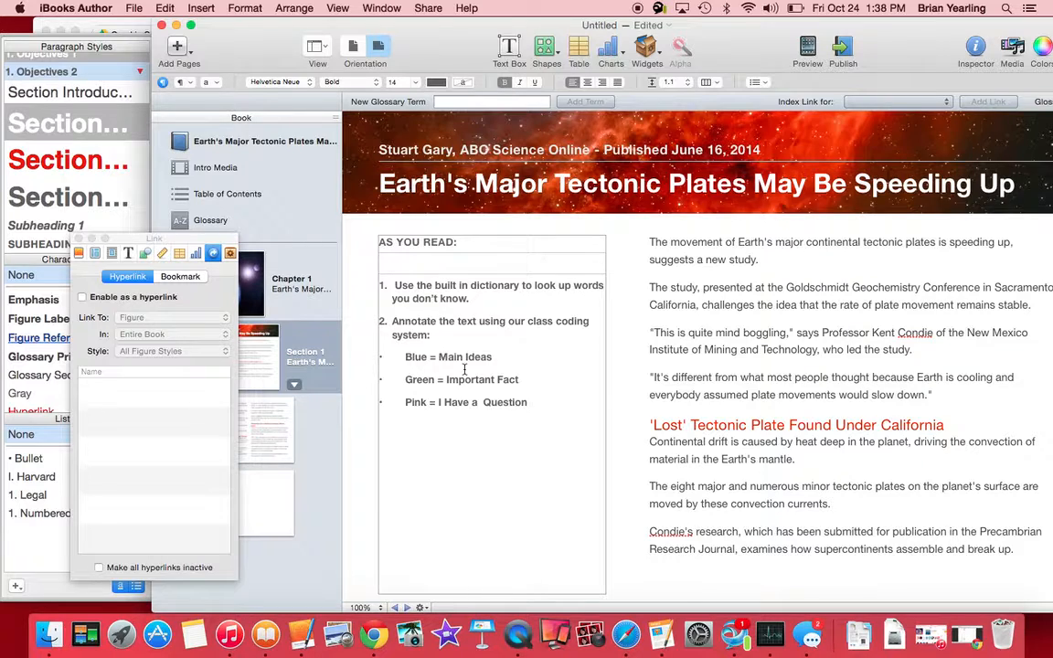
Highlight the "Blue = Main Ideas" bullet with a light blue text background
scroll(464, 369, "down", 1)
left_click_drag(496, 341, 402, 350)
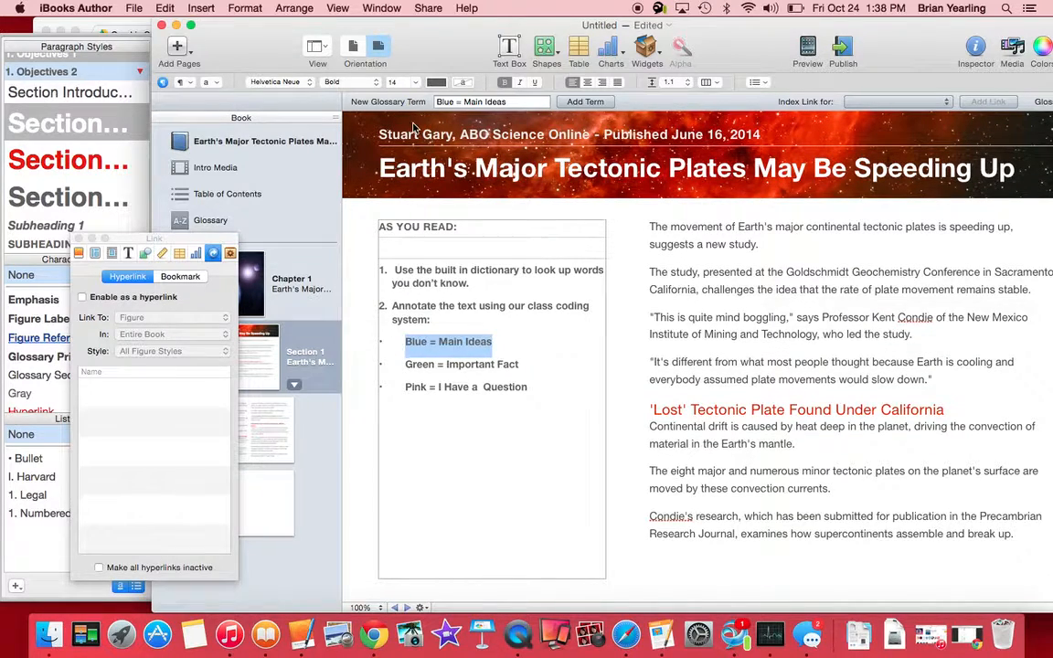
left_click(465, 83)
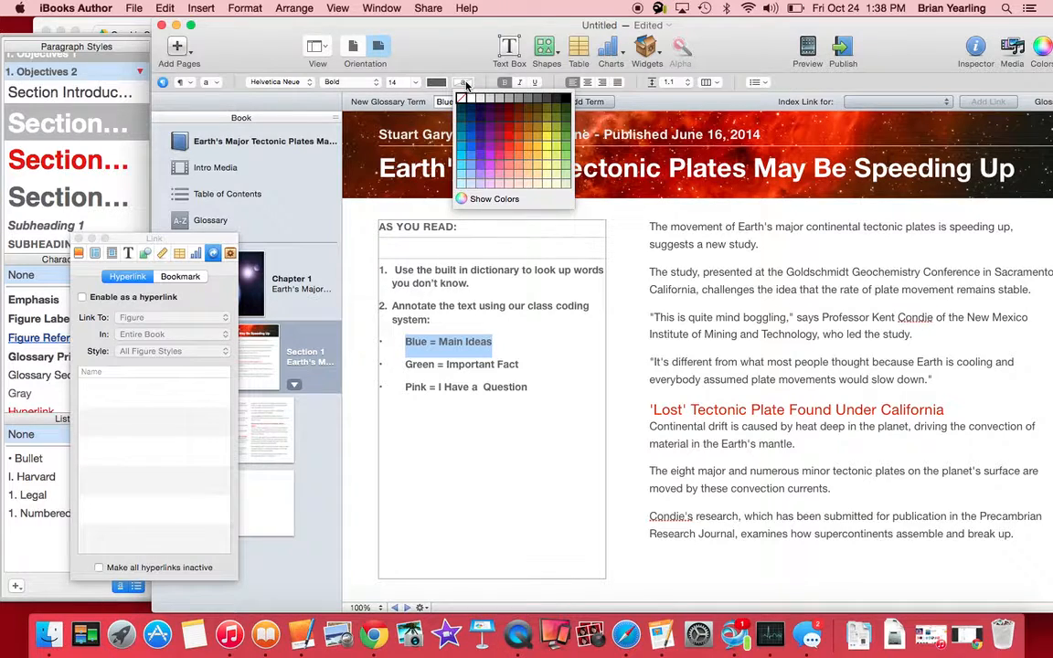
left_click(463, 178)
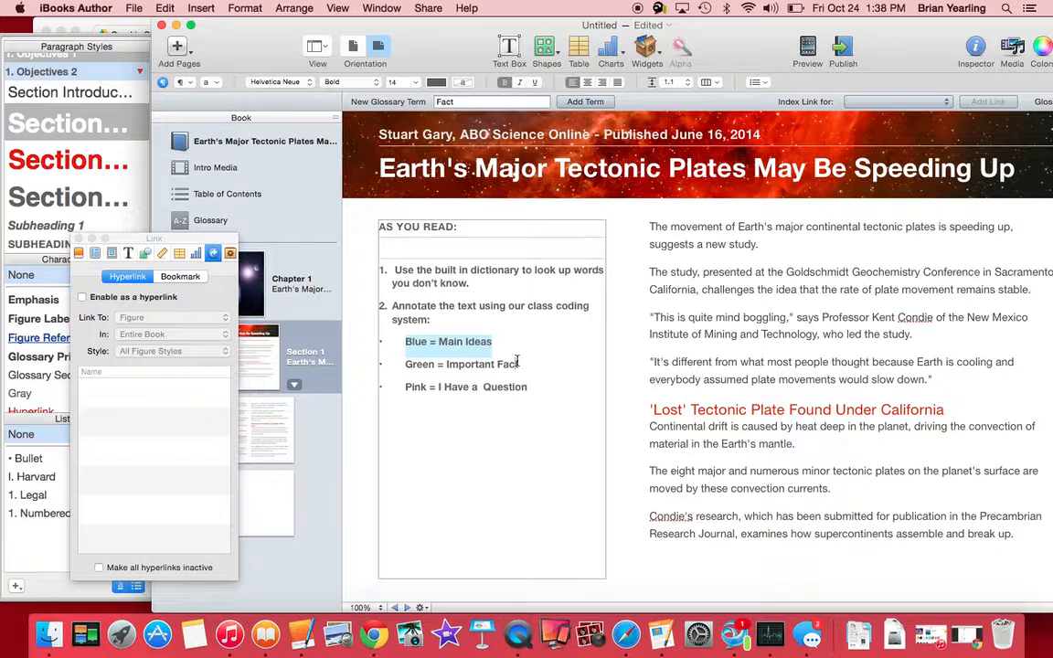
Give the "Green = Important Fact" bullet a light green text background
left_click_drag(520, 364, 403, 368)
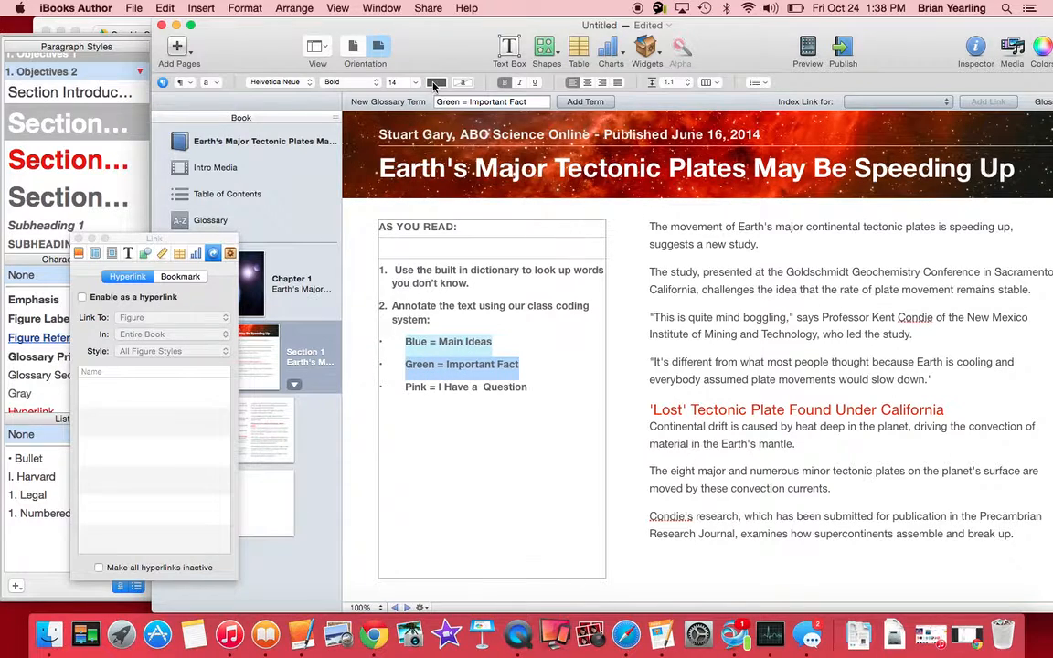
left_click(462, 82)
left_click(567, 179)
Apply a light pinkish-purple text background to the "Pink = I Have a Question" bullet
left_click(527, 403)
left_click_drag(530, 389, 402, 386)
left_click(457, 87)
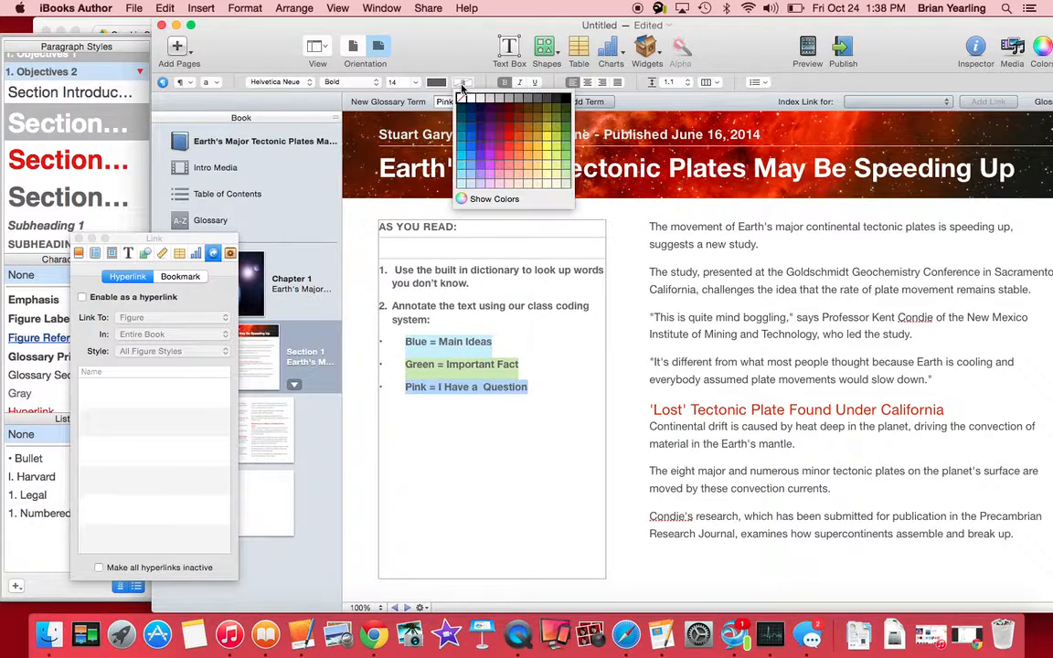
left_click(444, 172)
double_click(509, 386)
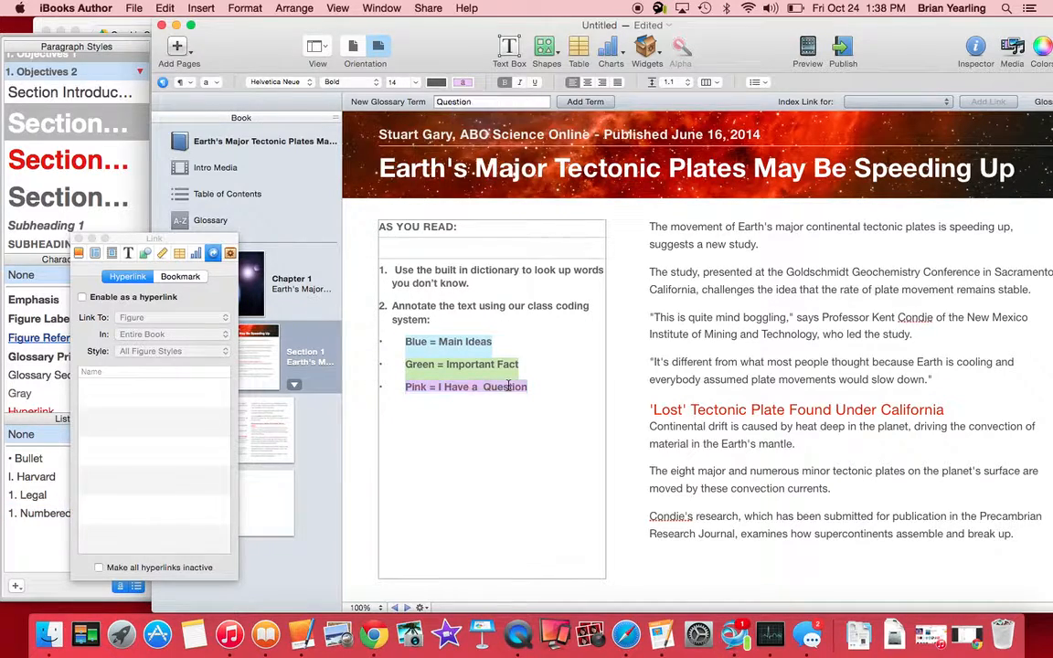
Switch to the Discovery News article in Safari and bring its lava image into the iBooks Author section on page 3
scroll(508, 382, "down", 1)
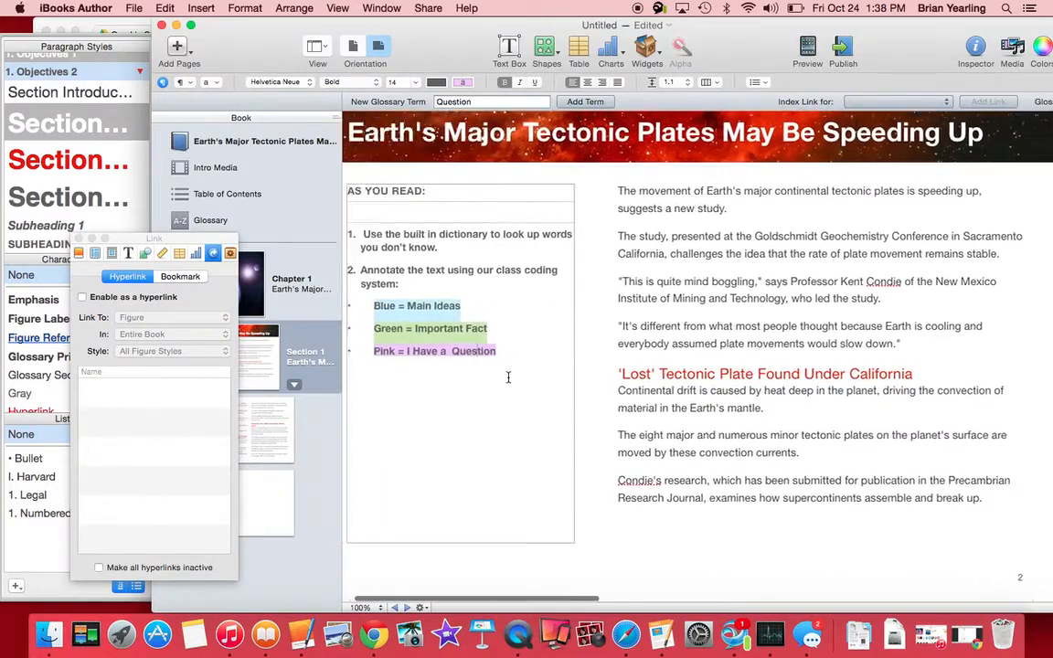
scroll(509, 376, "right", 10)
scroll(508, 377, "left", 10)
scroll(508, 377, "right", 15)
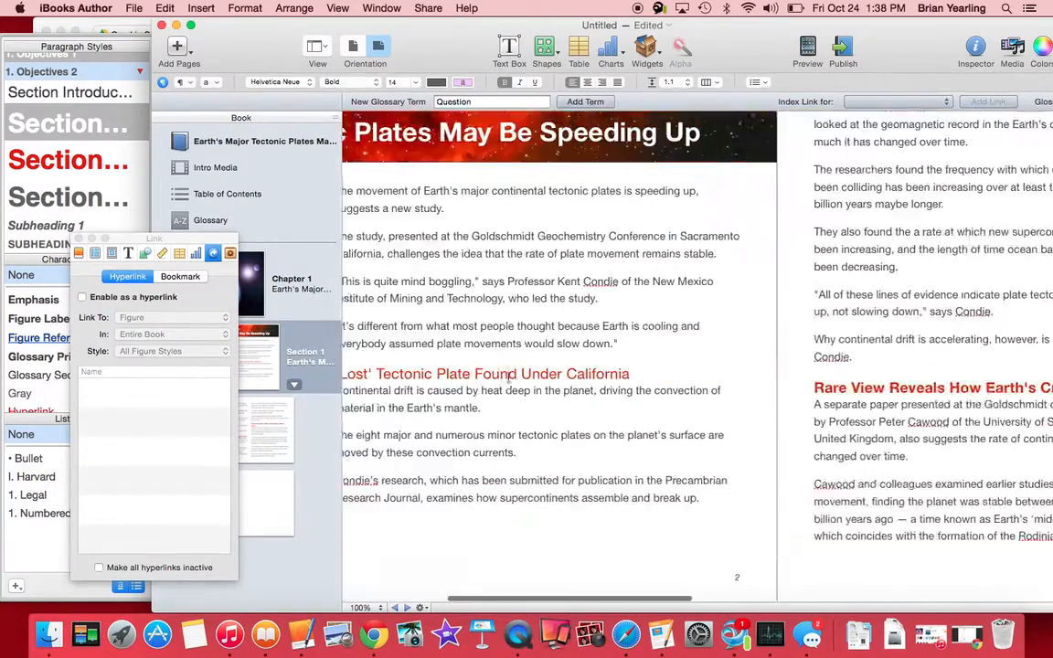
scroll(508, 376, "left", 15)
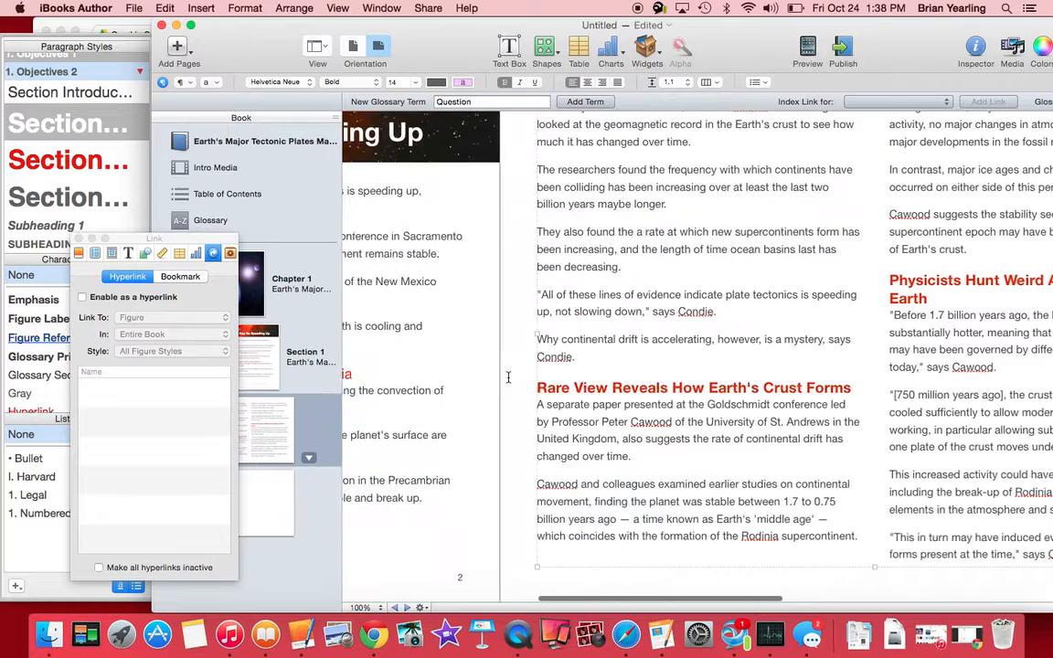
key("ctrl+Right")
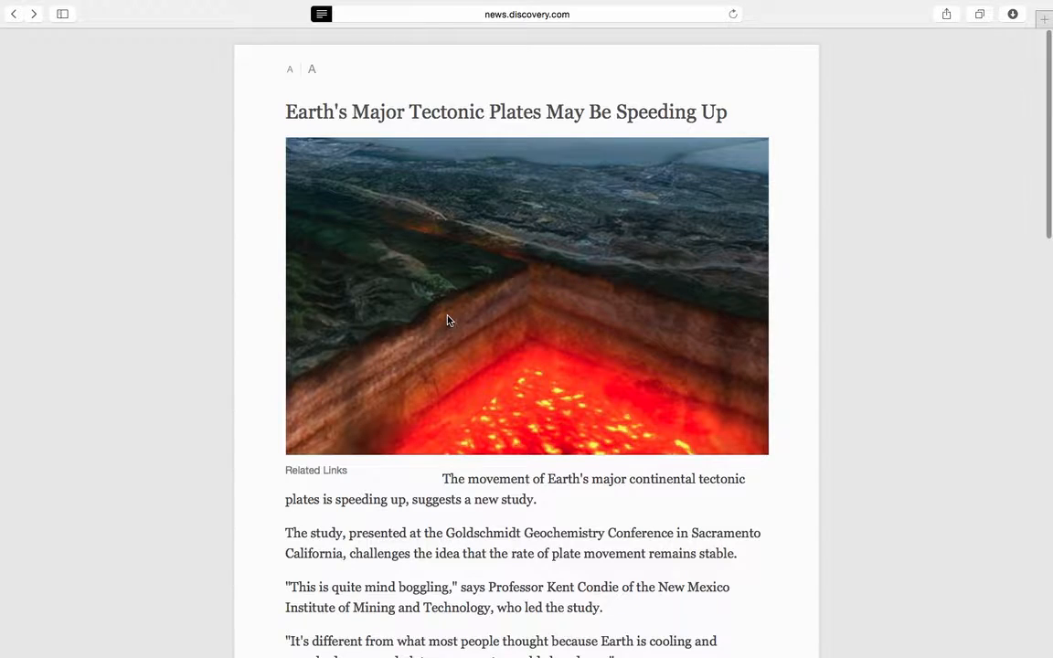
right_click(448, 319)
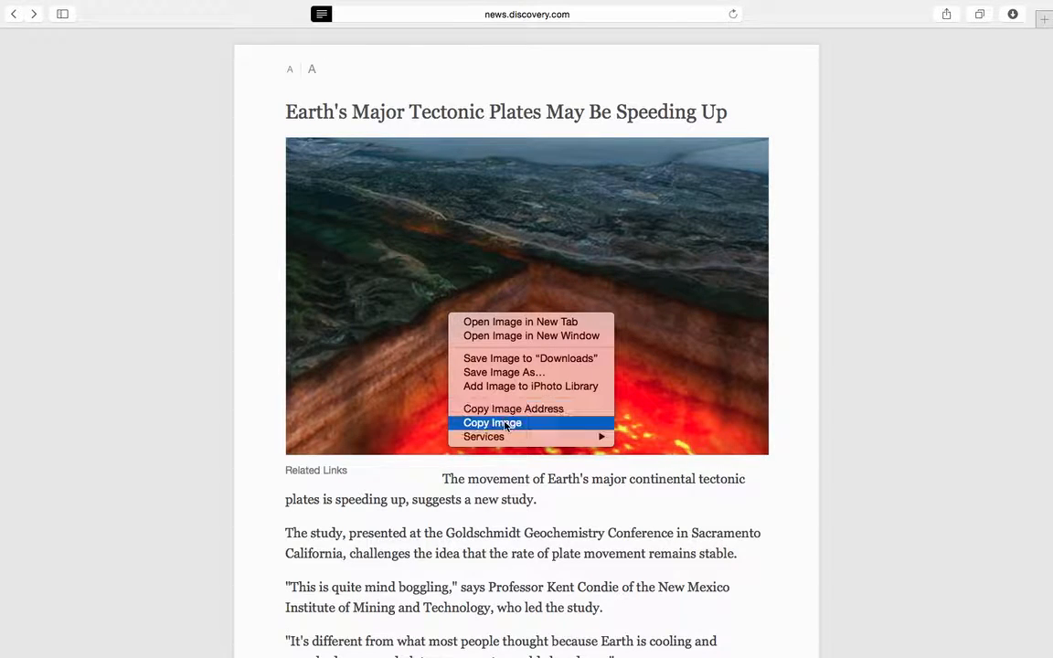
left_click(388, 226)
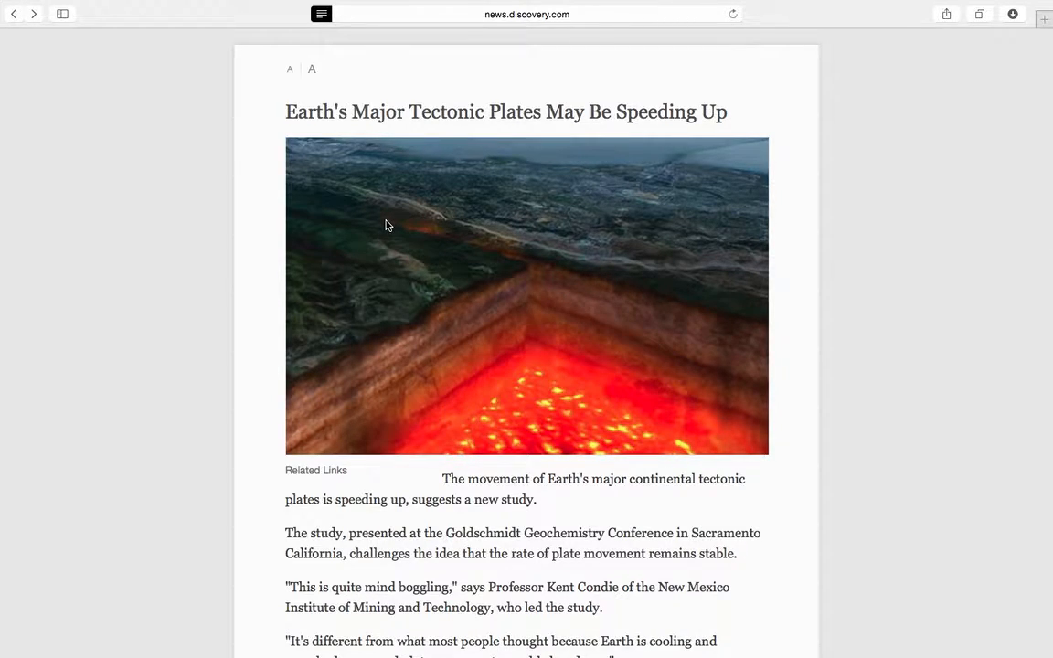
left_click_drag(387, 226, 895, 265)
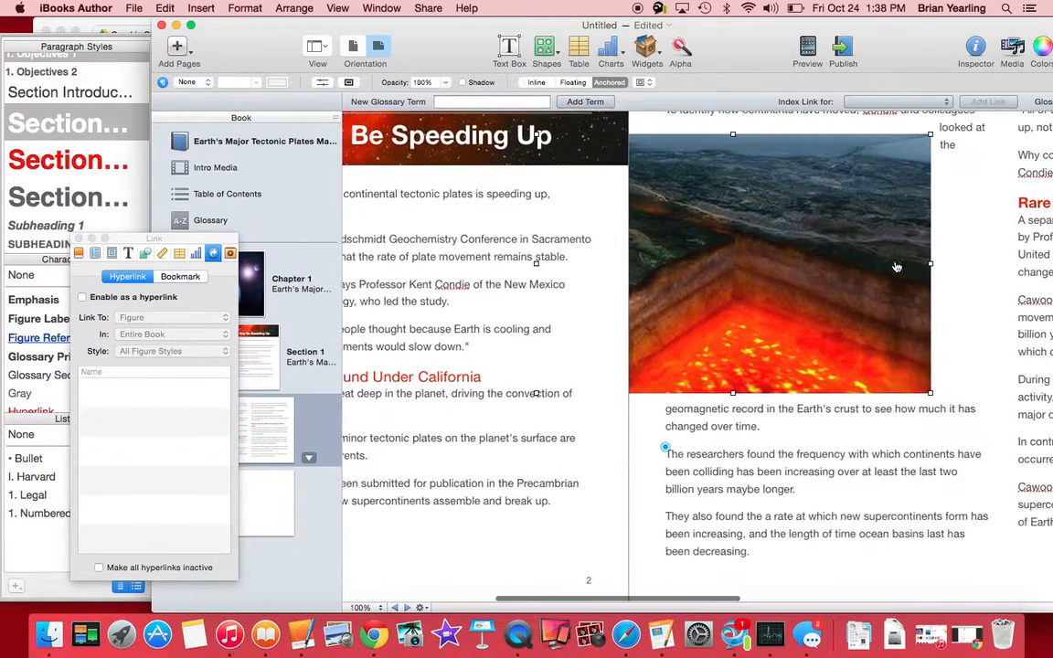
Move the lava image into the lower half of page 3 so it straddles the two text columns
left_click_drag(627, 358, 859, 363)
scroll(859, 363, "right", 5)
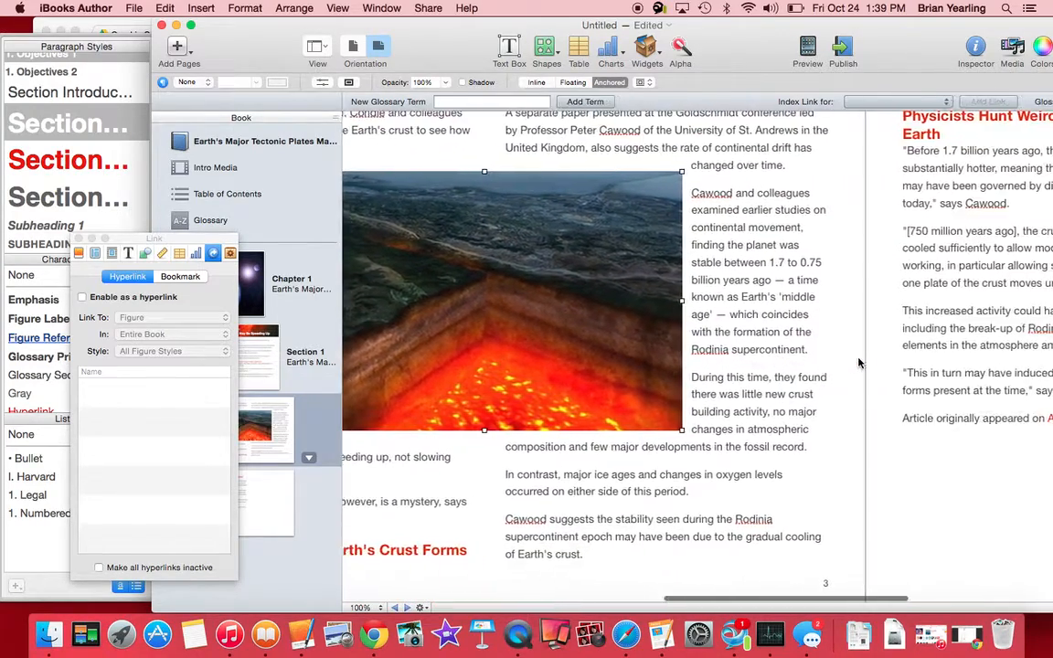
scroll(859, 364, "left", 3)
left_click_drag(652, 325, 640, 421)
scroll(639, 421, "left", 5)
scroll(640, 422, "right", 5)
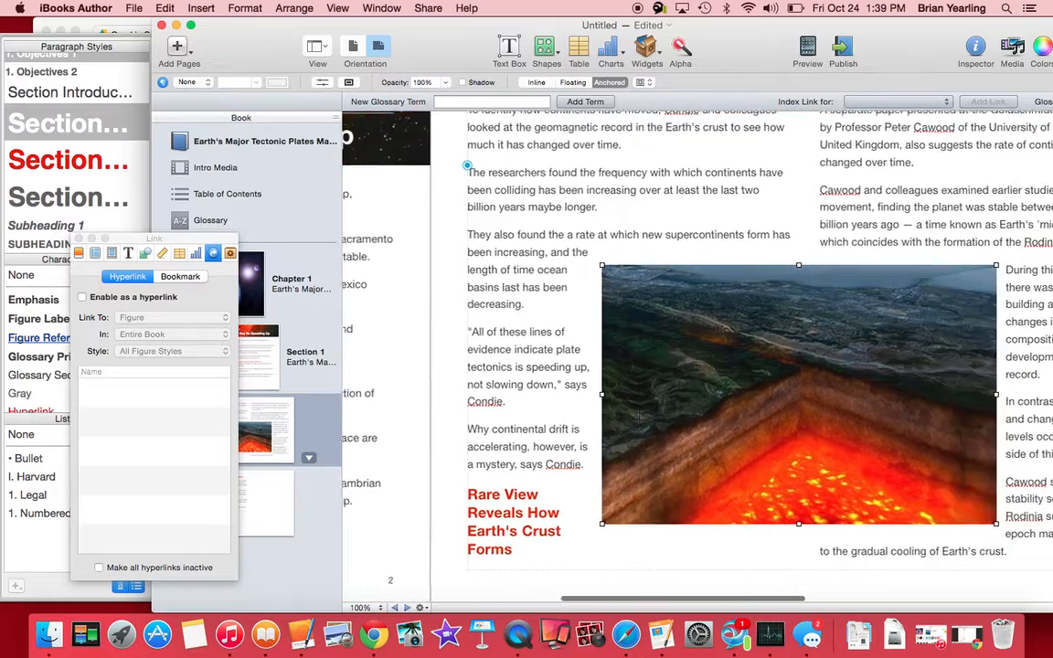
scroll(640, 421, "left", 6)
scroll(640, 421, "right", 2)
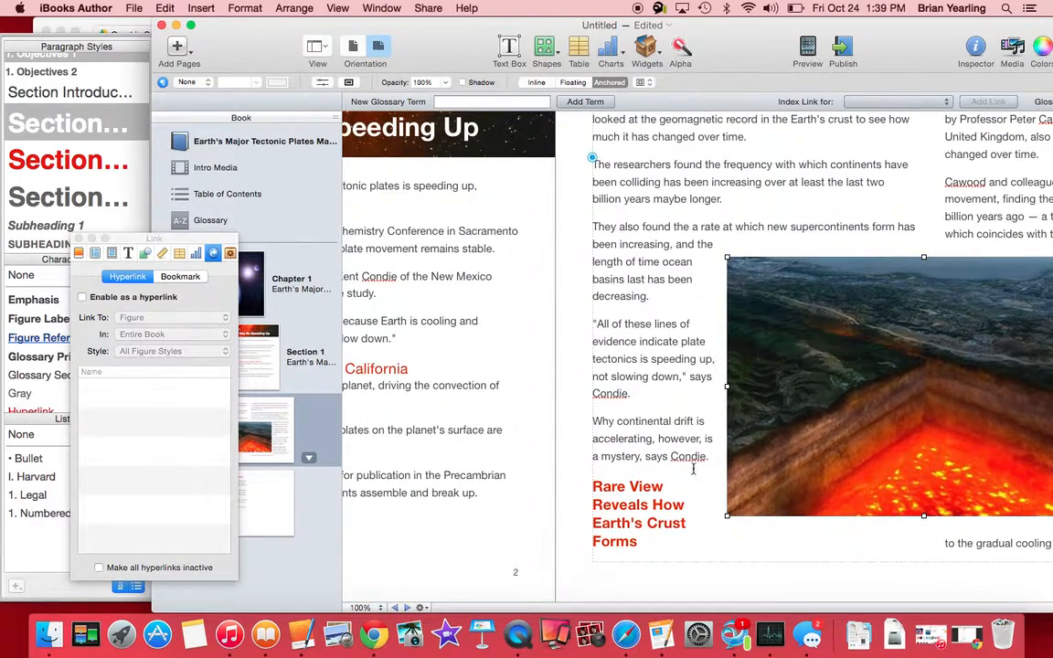
Insert a column break directly before the heading "Rare View Reveals How Earth's Crust Forms"
left_click(613, 467)
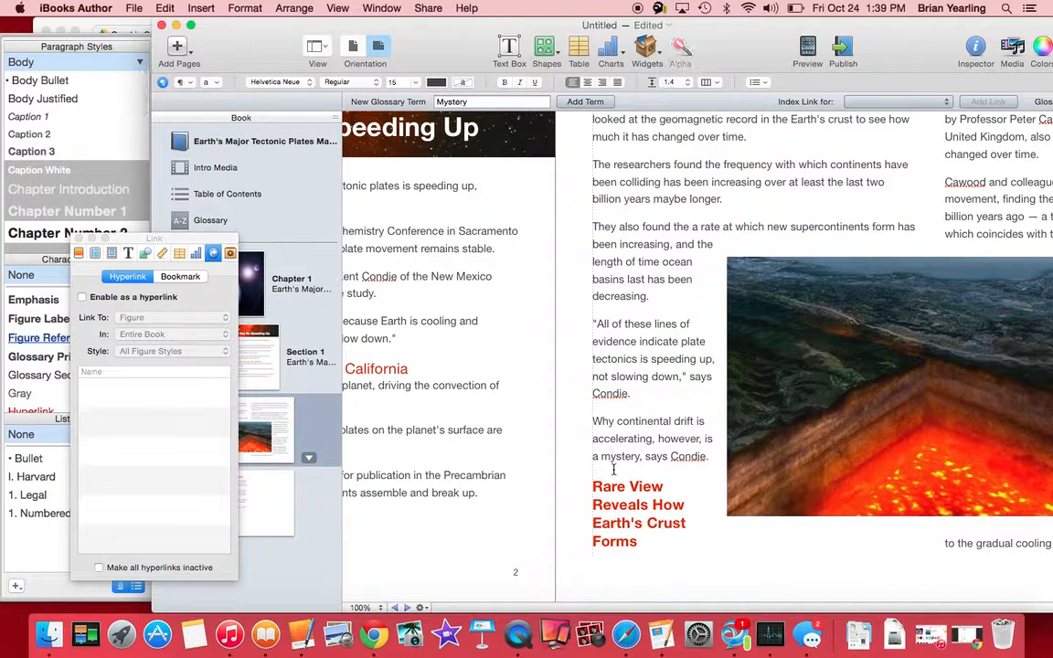
key("Right")
key("Right")
key("Right")
key("Right")
key("Right")
key("Right")
key("Right")
key("Right")
key("Right")
key("Right")
key("Right")
key("Right")
key("Right")
key("Right")
key("Right")
key("Right")
key("Right")
key("Right")
key("Right")
key("Right")
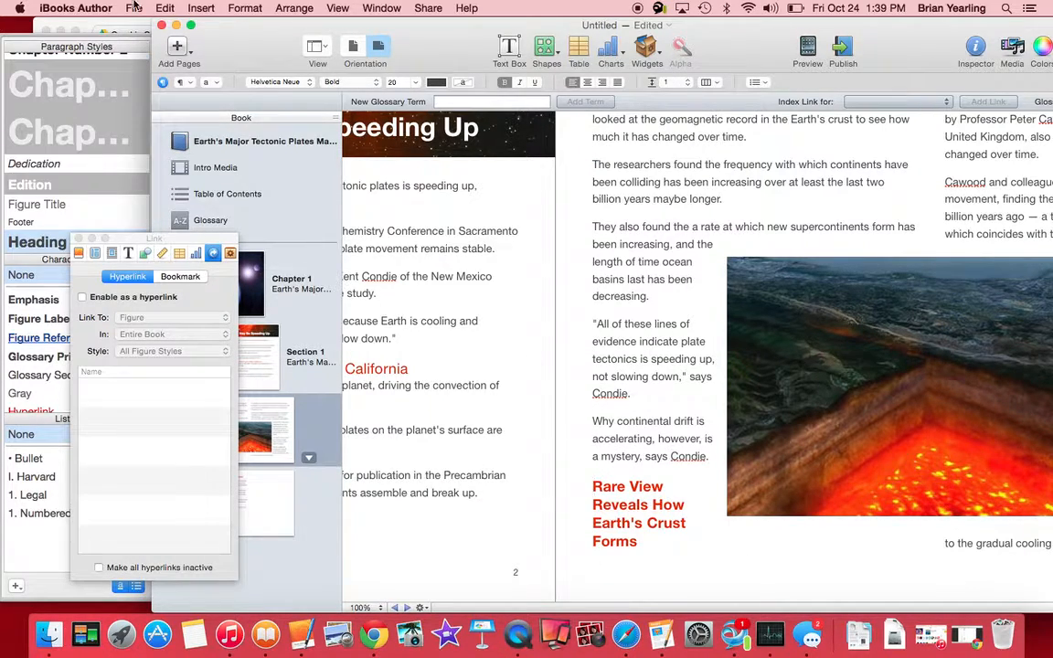
left_click(200, 9)
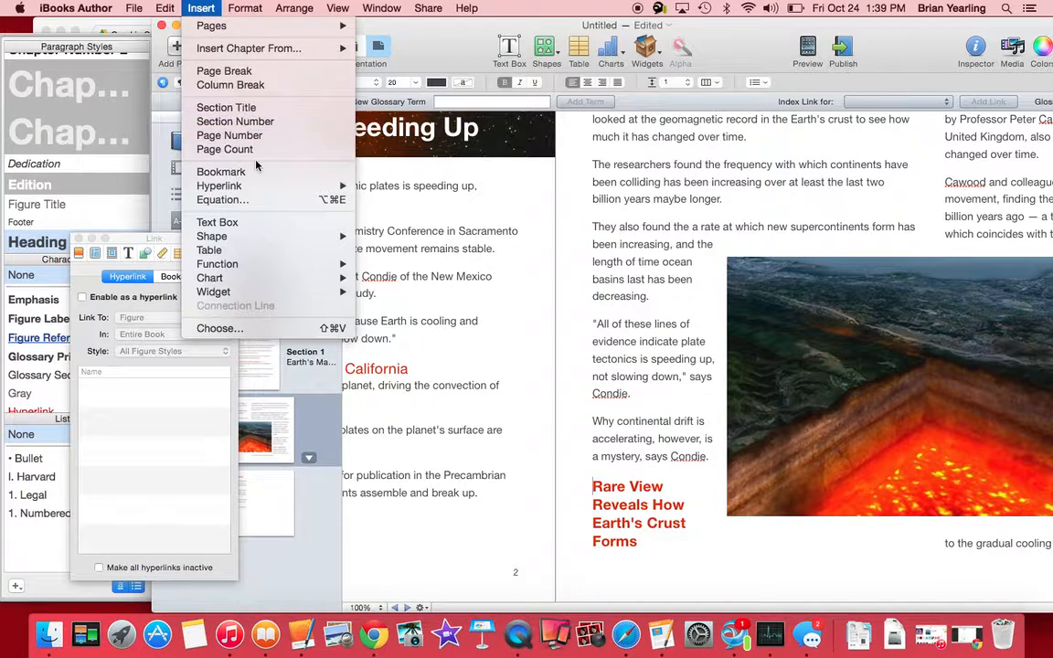
left_click(230, 84)
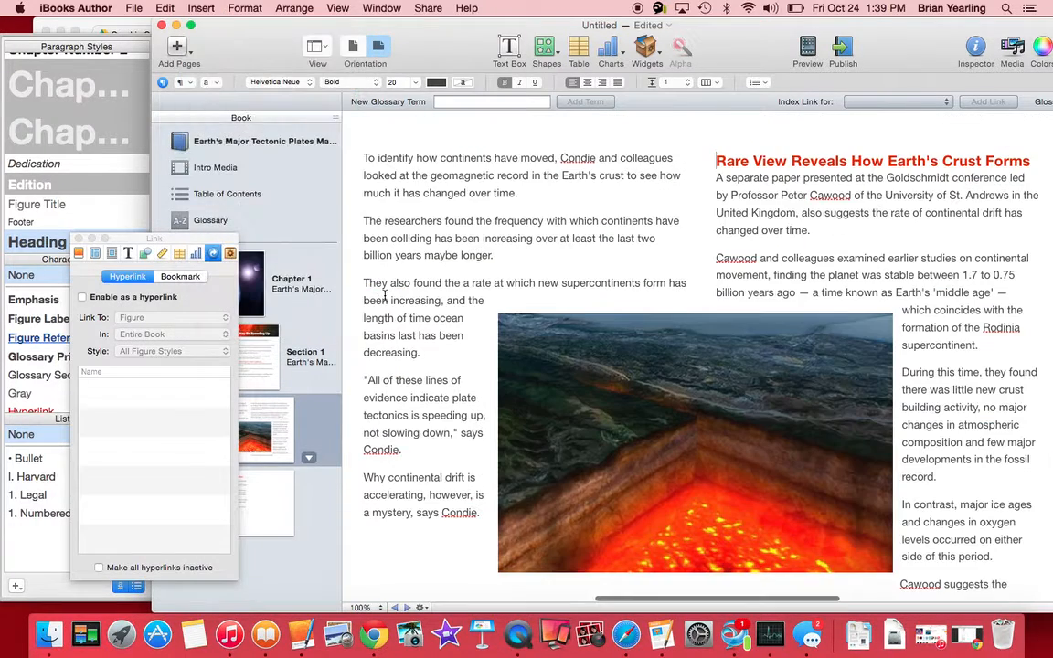
Check the text flow across the section's pages and shift the lava image further down toward the bottom of page 3
scroll(689, 394, "right", 2)
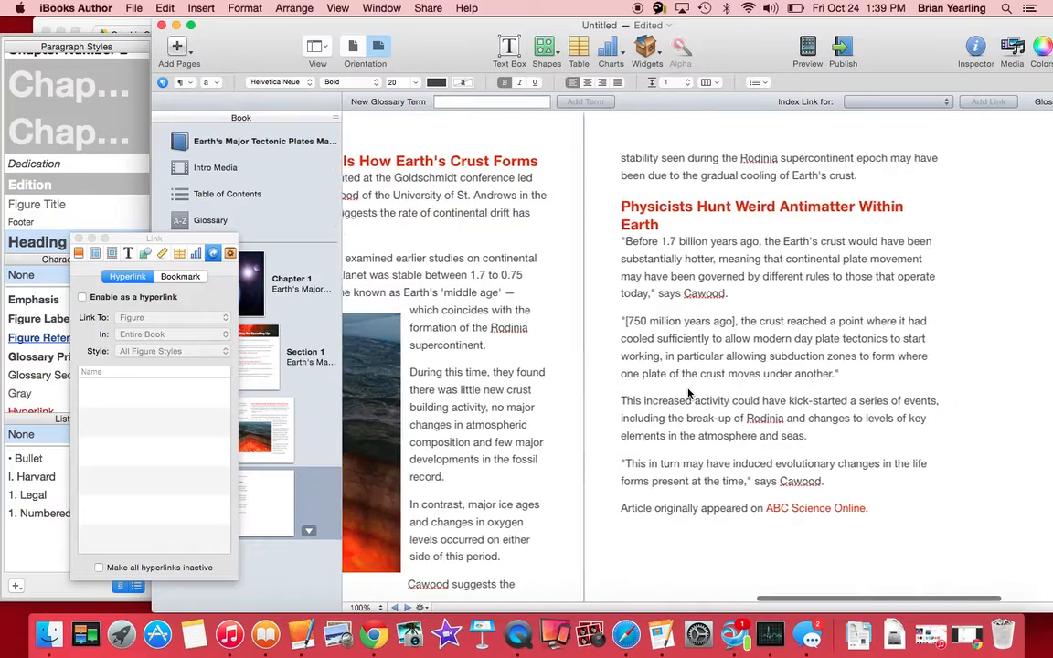
scroll(689, 394, "left", 5)
scroll(689, 394, "right", 5)
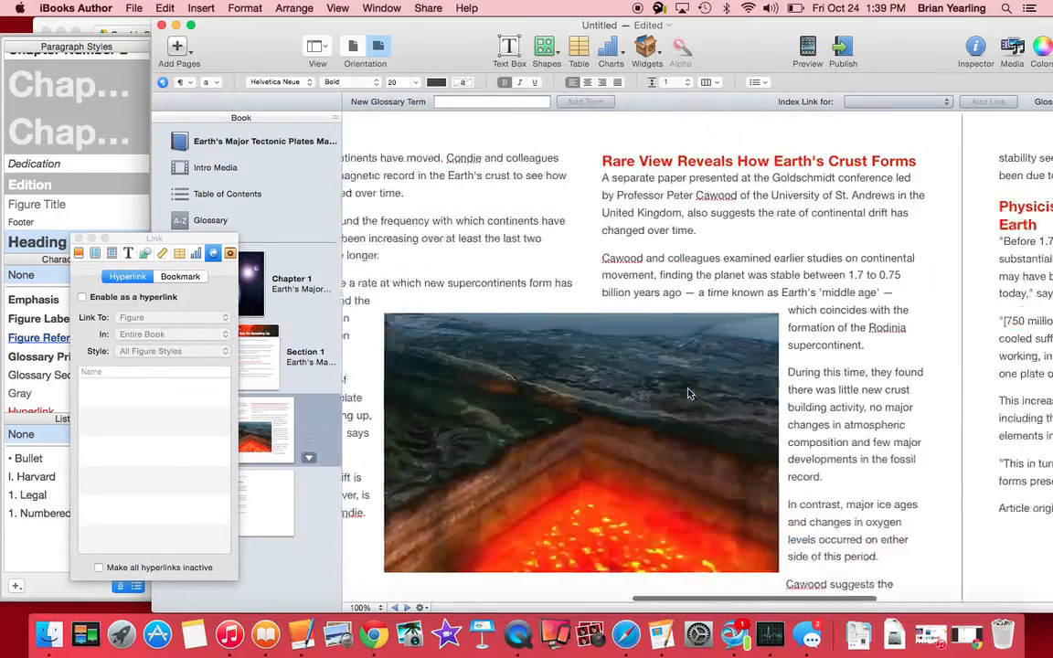
scroll(689, 394, "left", 3)
scroll(689, 392, "down", 2)
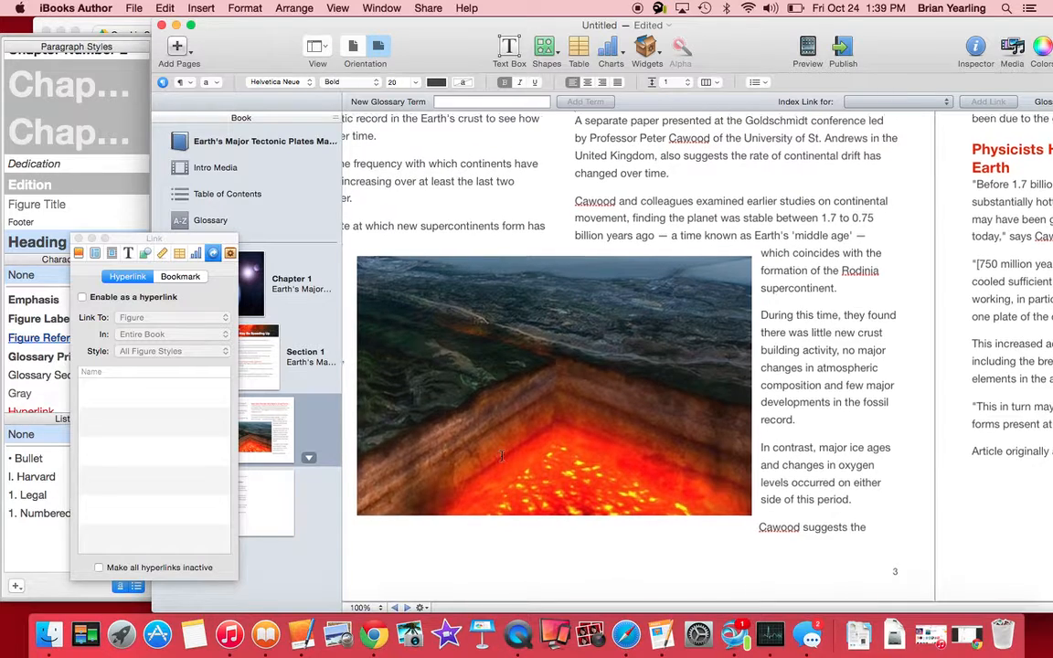
scroll(387, 187, "left", 3)
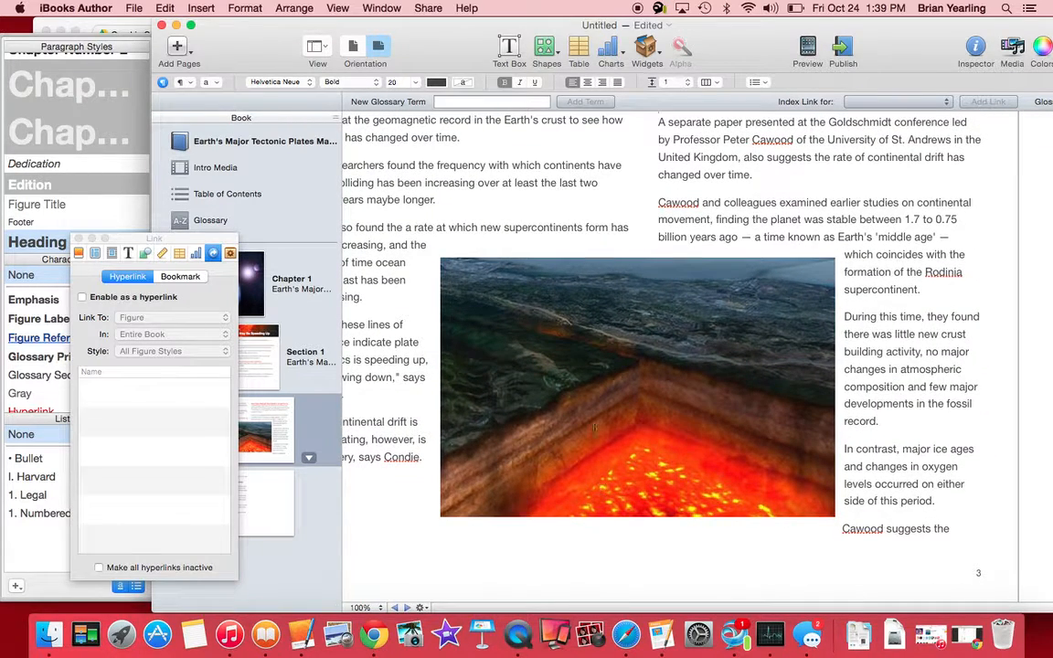
left_click(601, 402)
left_click_drag(601, 402, 582, 446)
Export the book in iBooks format to the Desktop under the name "Tectonic Plates Article"
left_click(134, 8)
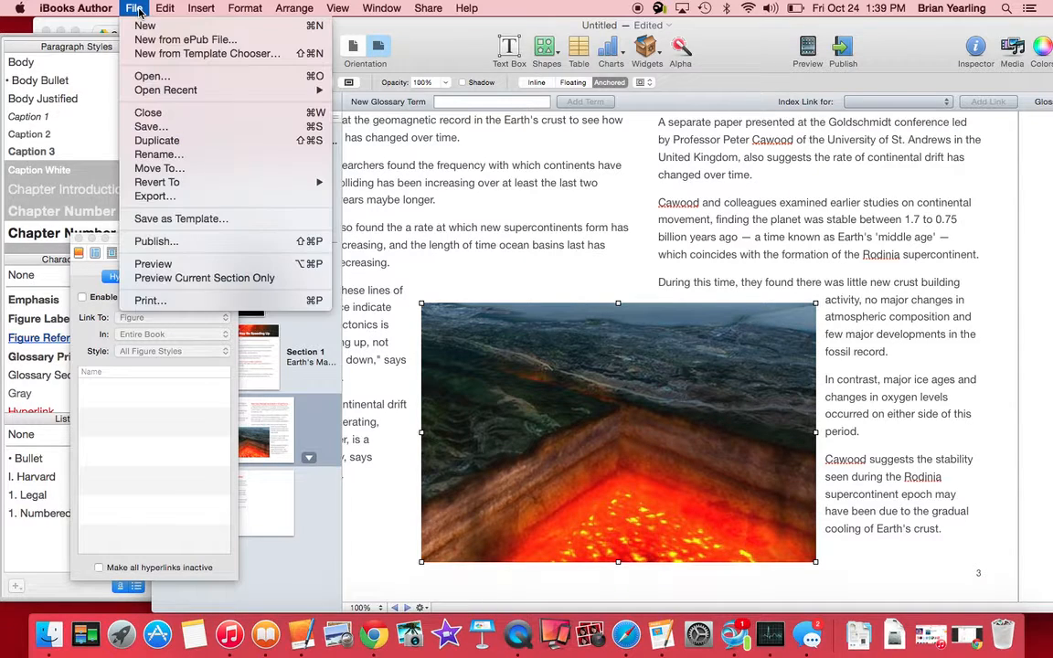
left_click(193, 199)
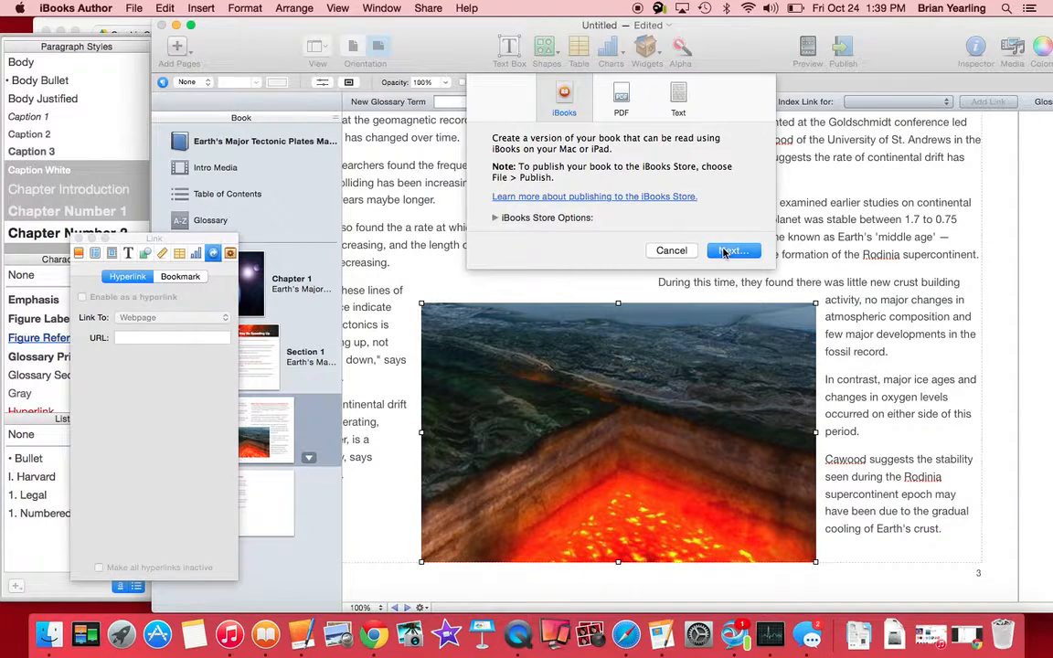
left_click(731, 251)
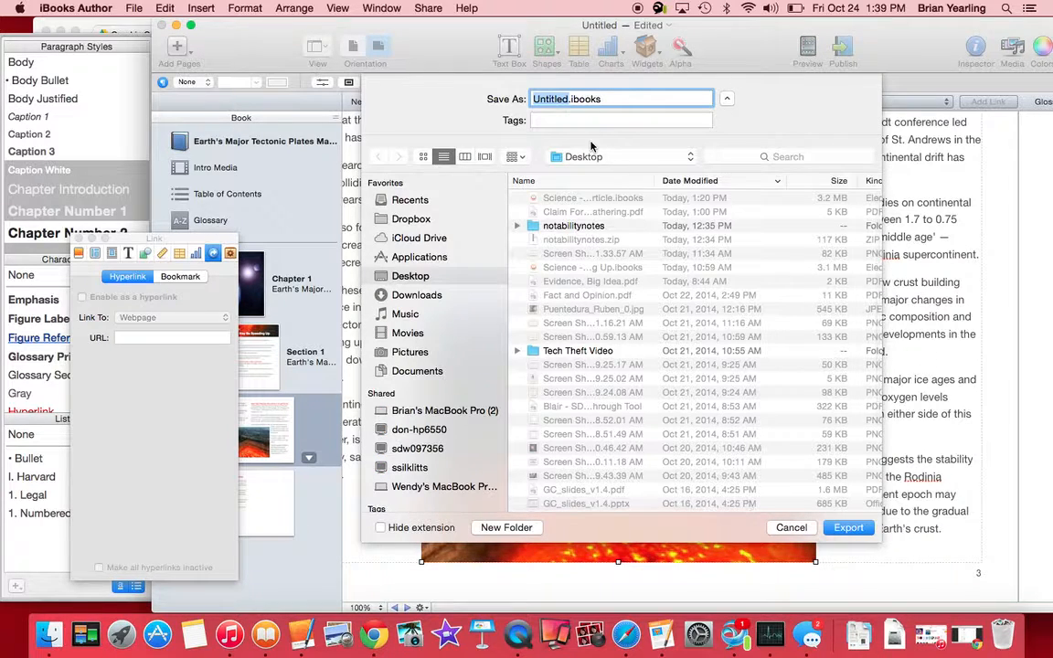
type("Tectonic P")
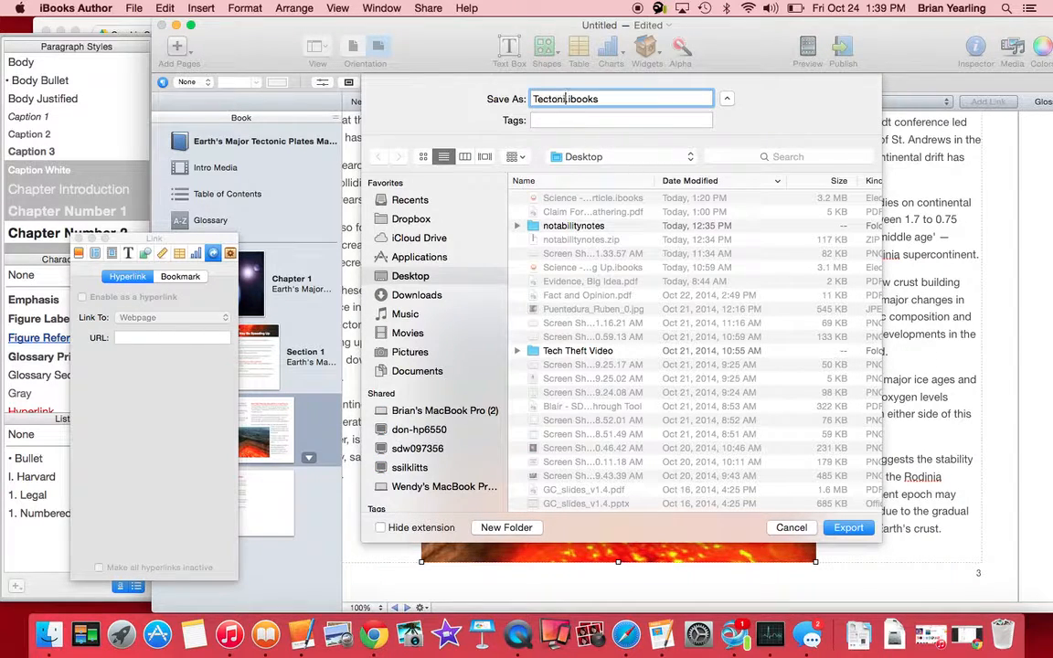
type("lates Article")
left_click(848, 528)
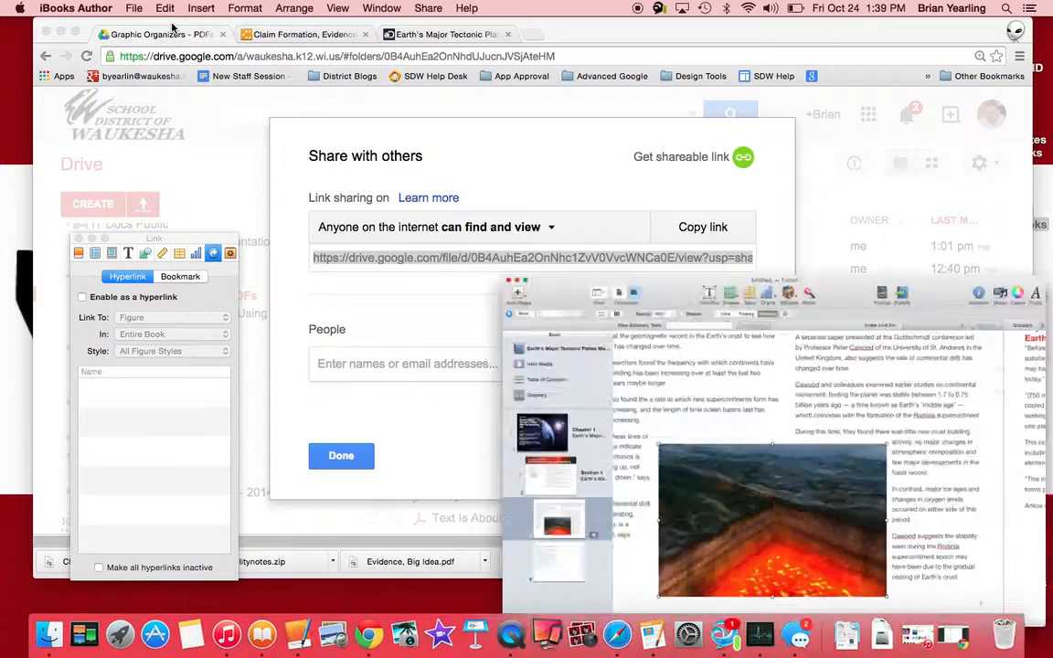
Minimize the iBooks Author and browser windows and select the exported Tectonic Plates Article.ibooks file on the desktop
left_click(157, 24)
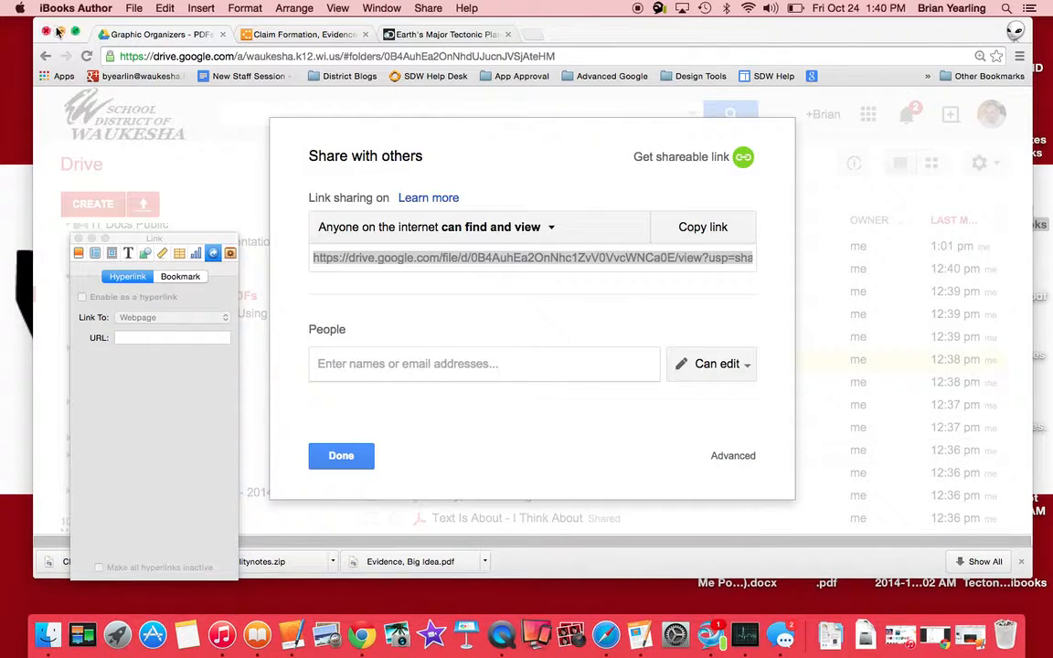
left_click(60, 33)
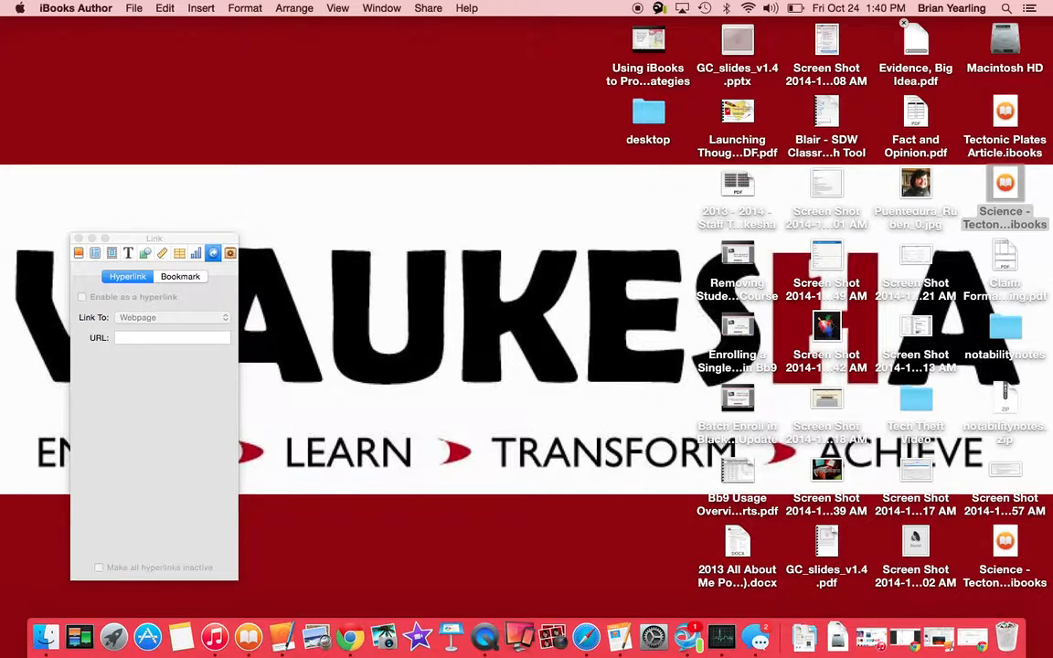
left_click(1008, 114)
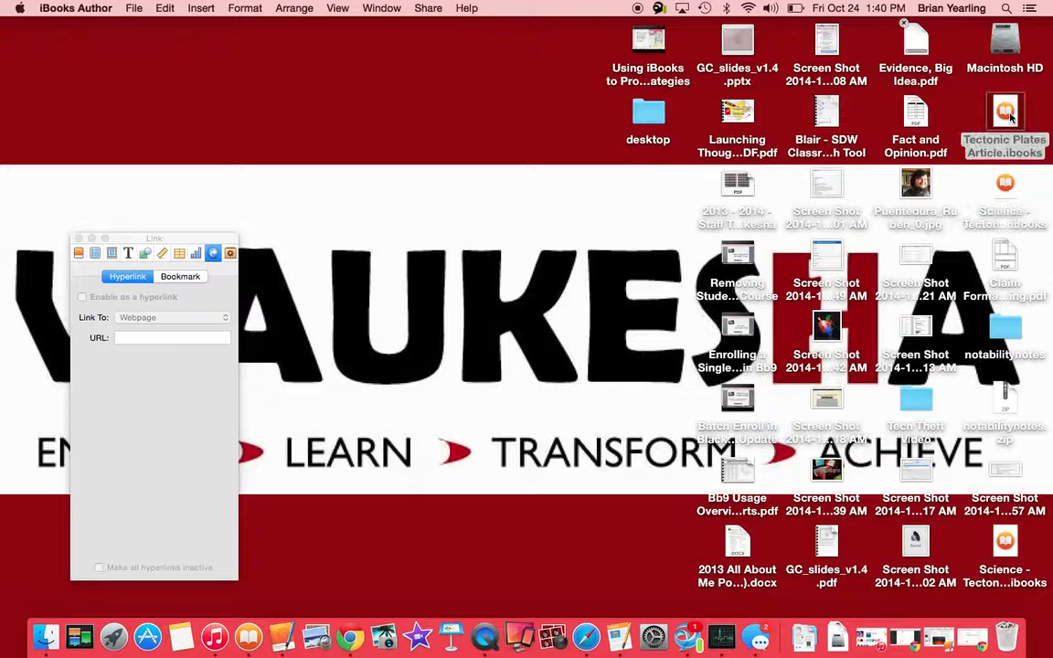
left_click(1010, 113)
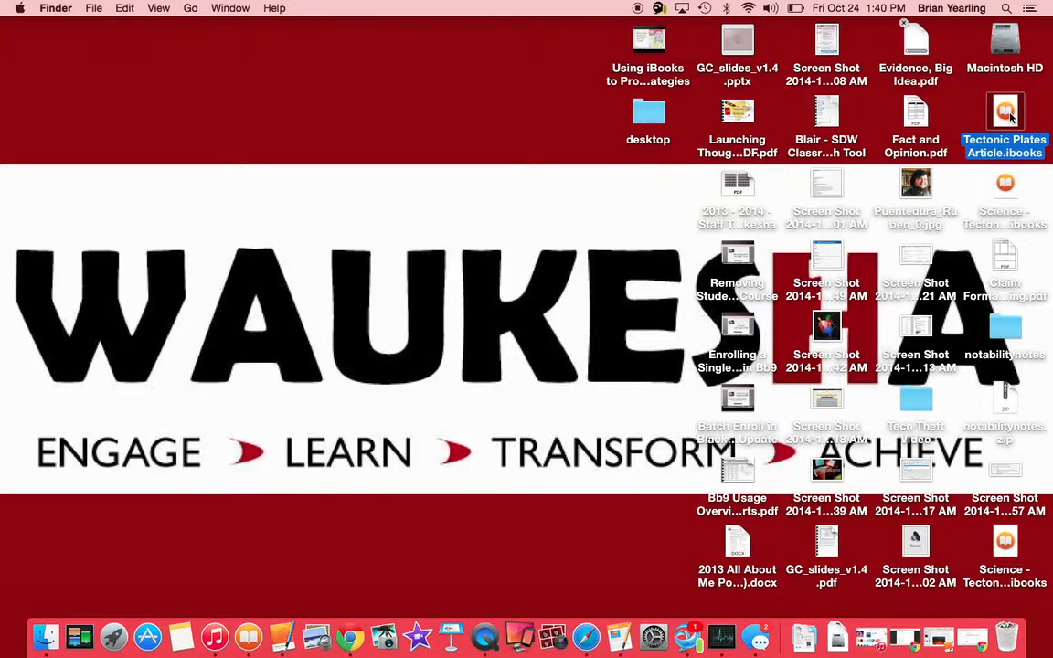
Switch to the iBooks library to view the book "Earth's Major Tectonic Plates May Be Speeding Up"
key("ctrl+Right")
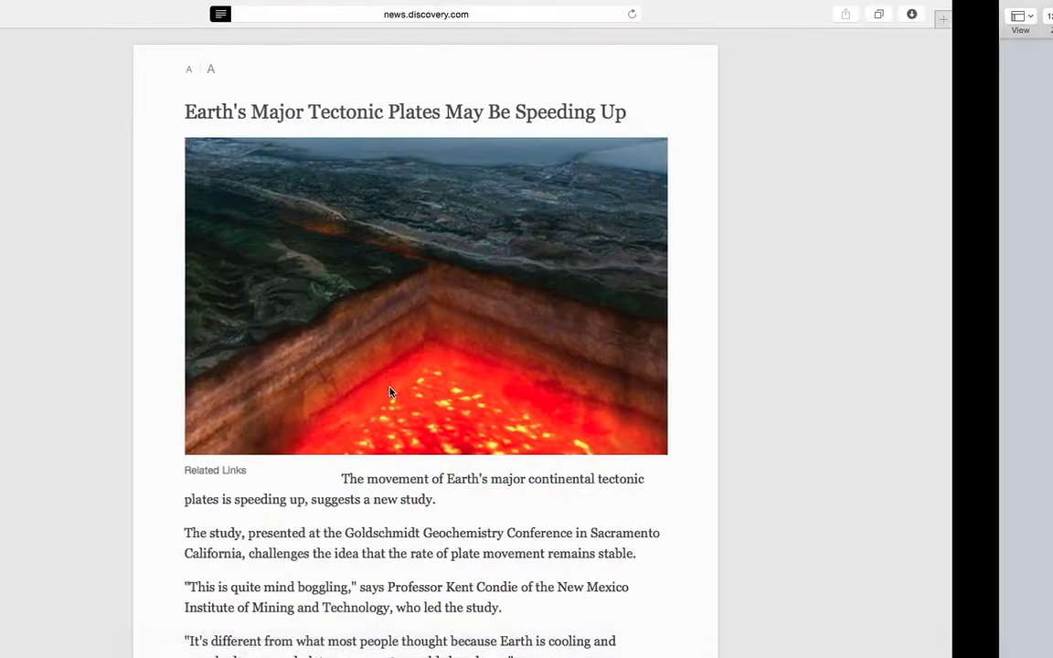
key("ctrl+Right")
key("ctrl+Right")
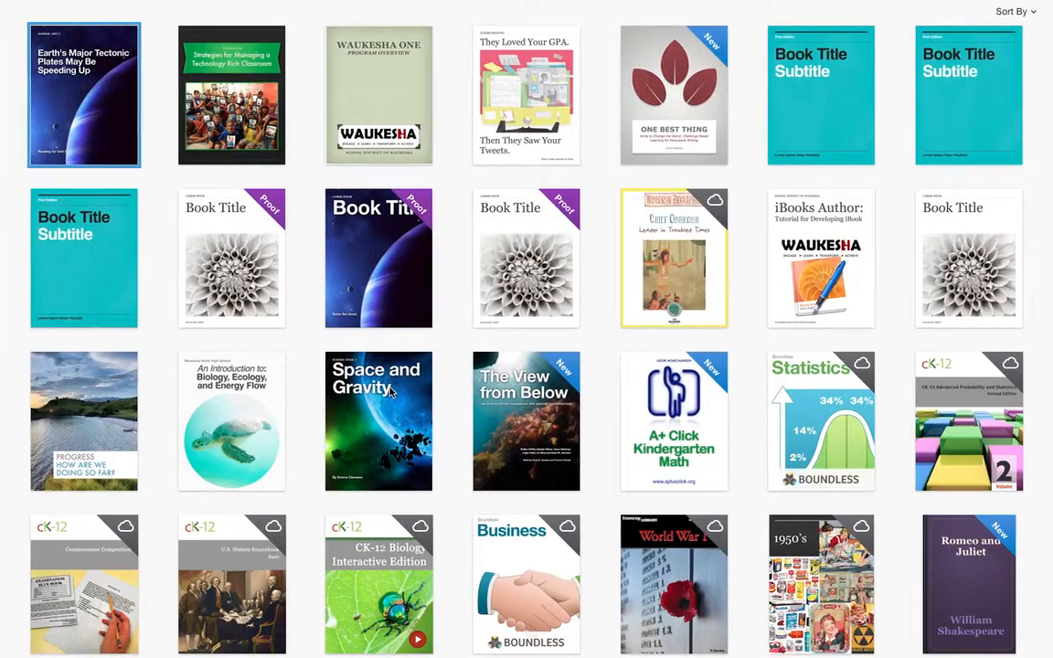
Open the tectonic plates book and highlight the page 2 sentence about the eight major and numerous minor tectonic plates in pink
double_click(108, 140)
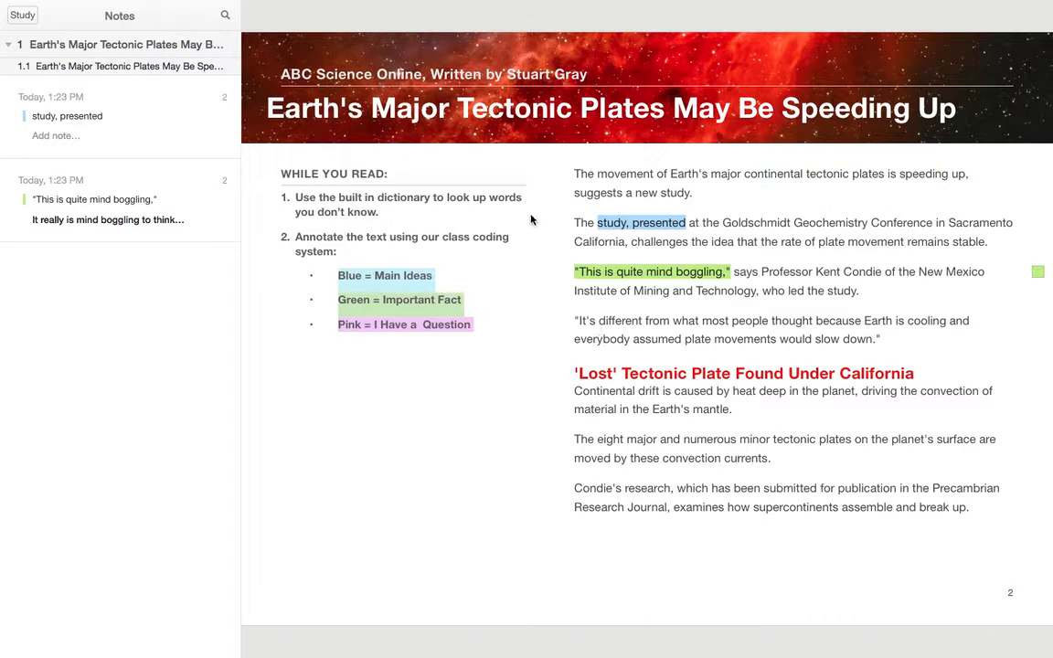
scroll(531, 219, "right", 2)
left_click_drag(575, 437, 769, 463)
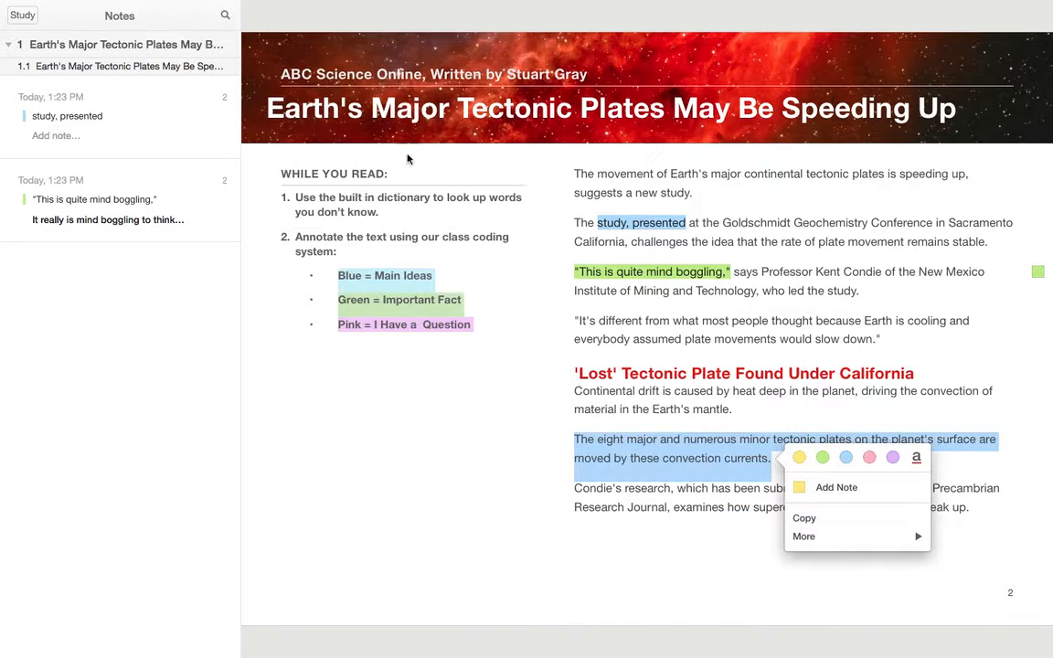
left_click(870, 458)
Attach the note "This is a great piece to add to our group project." to the pink-highlighted sentence
left_click(726, 453)
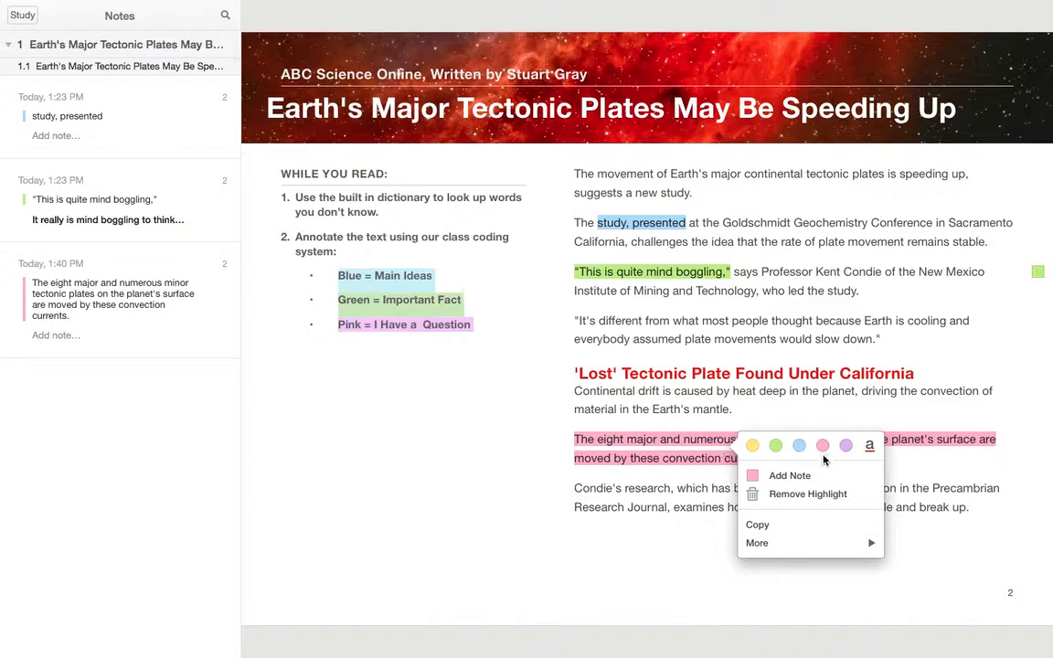
left_click(800, 477)
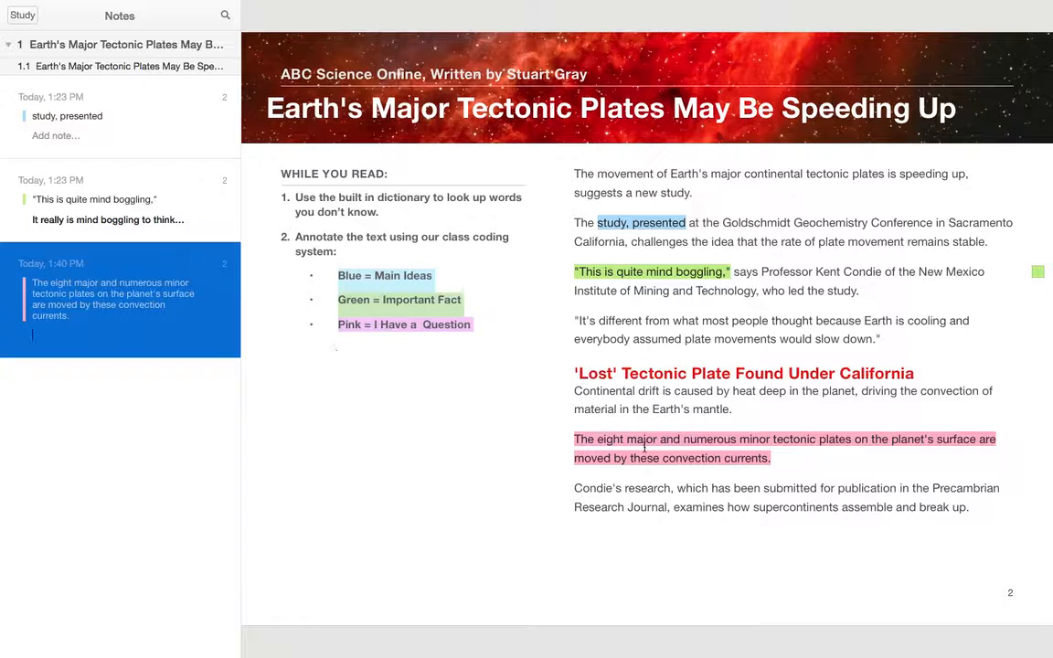
left_click(768, 454)
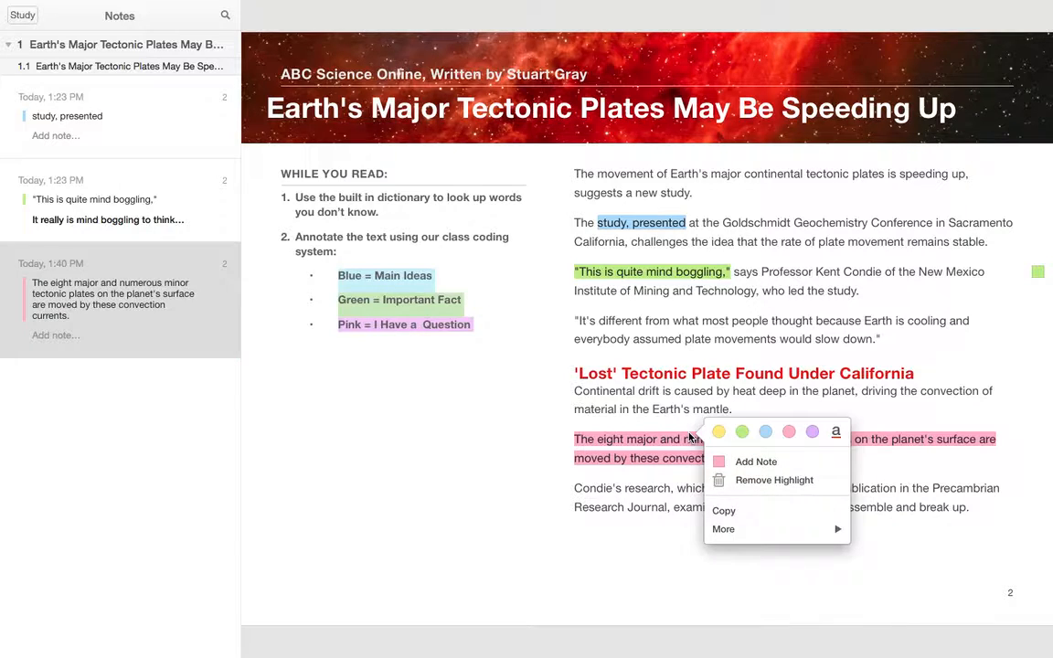
left_click(765, 468)
type("This")
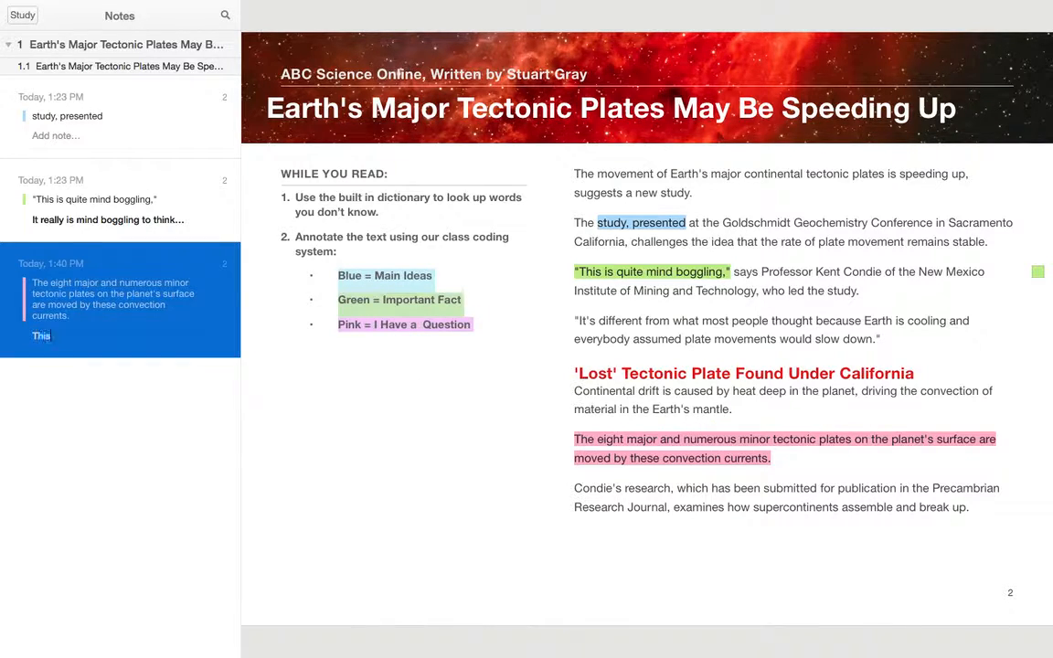
type(" is a real")
key("BackSpace")
key("BackSpace")
key("BackSpace")
key("BackSpace")
type("great piece to add to our group")
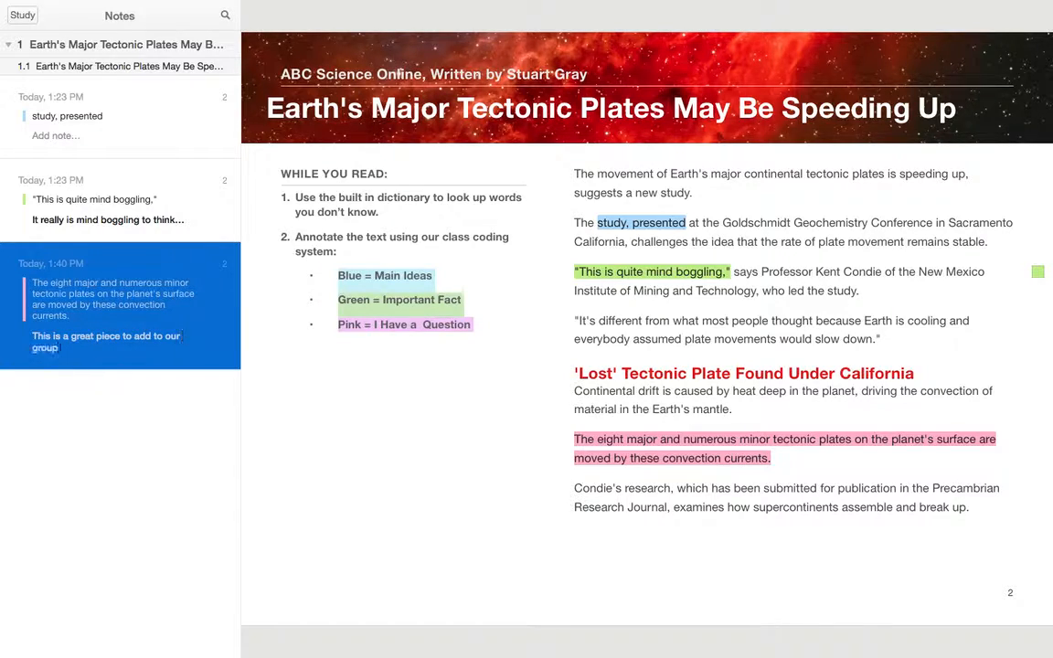
type(" project.")
left_click(595, 474)
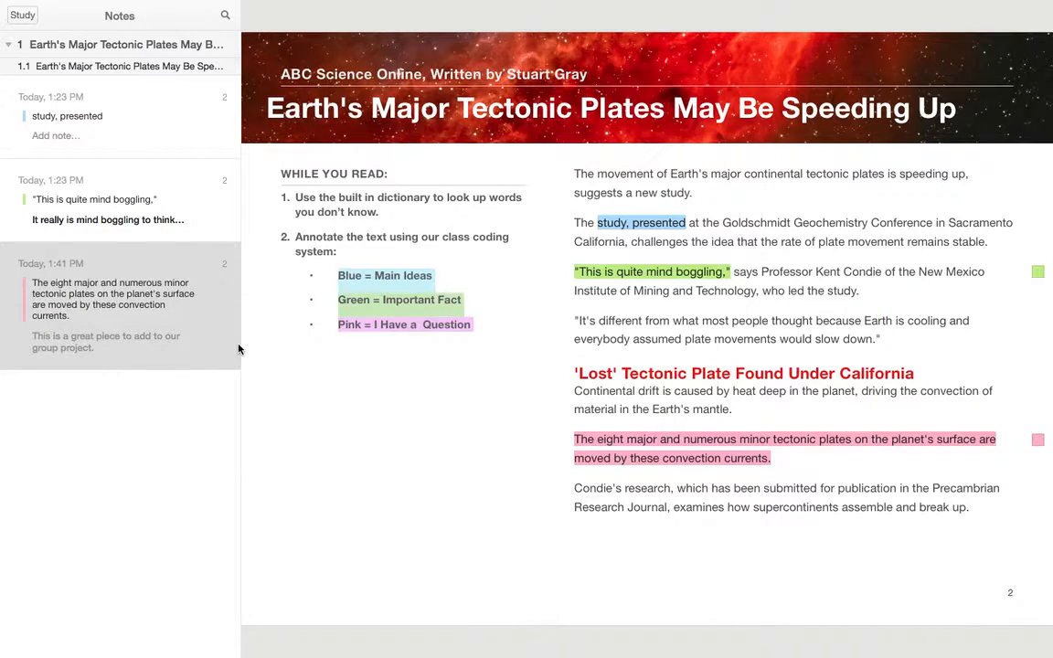
View the highlights as study cards, page through them, and flip the "This is quite mind boggling," card
left_click(19, 14)
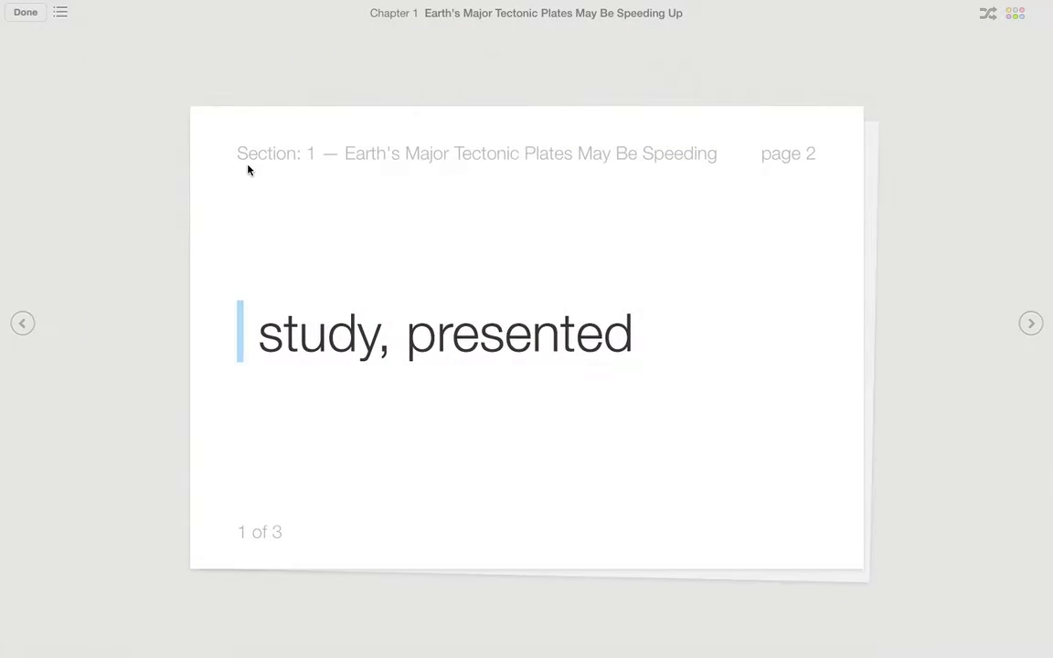
key("Right")
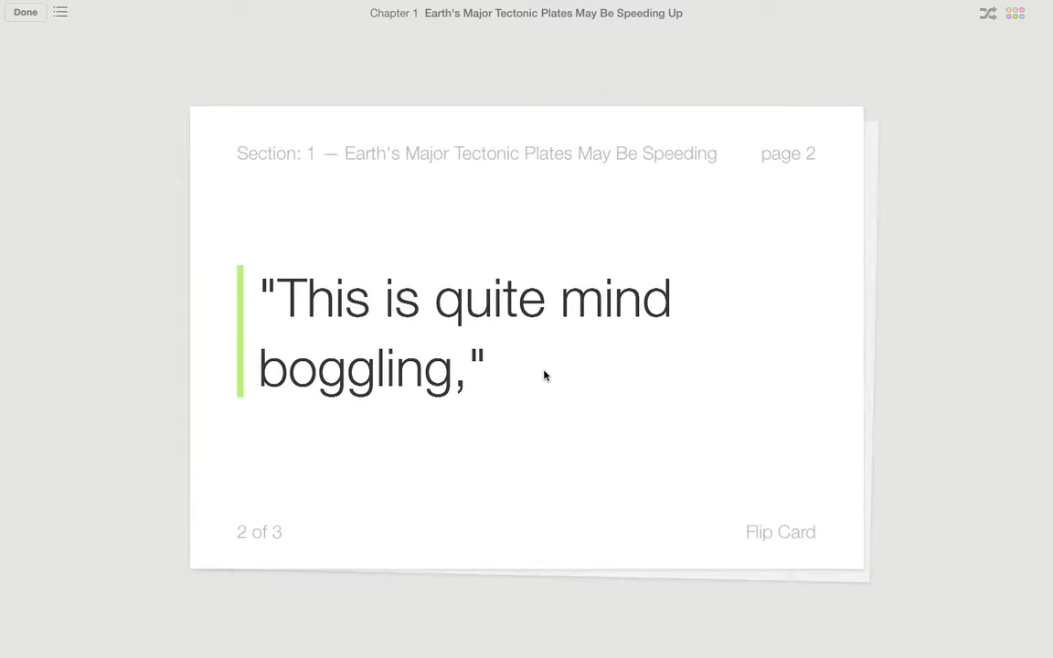
key("Right")
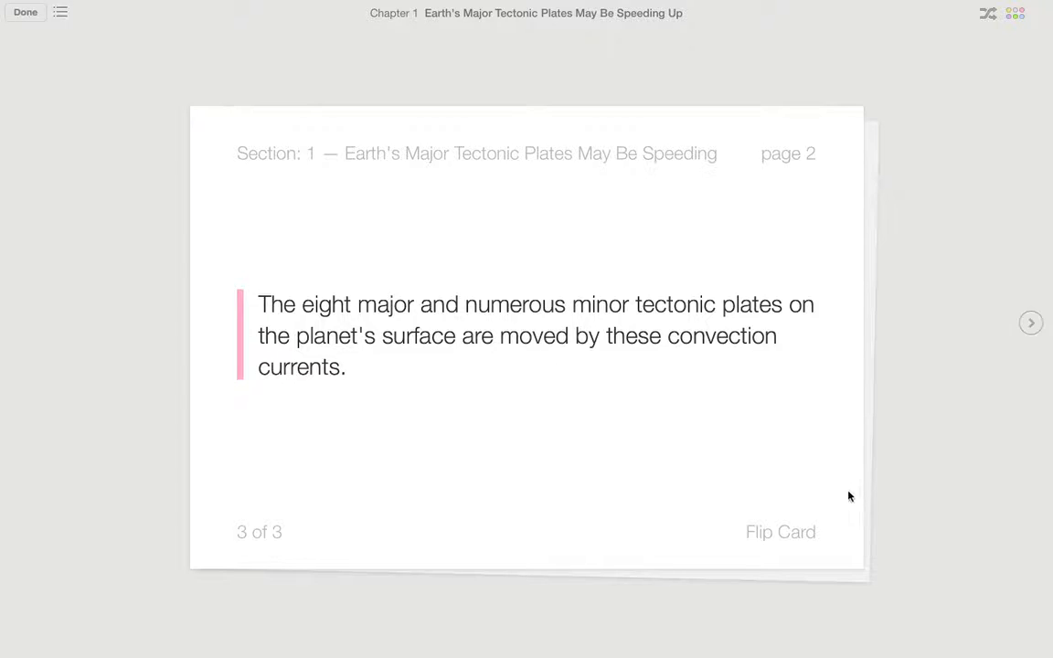
key("Right")
key("Right")
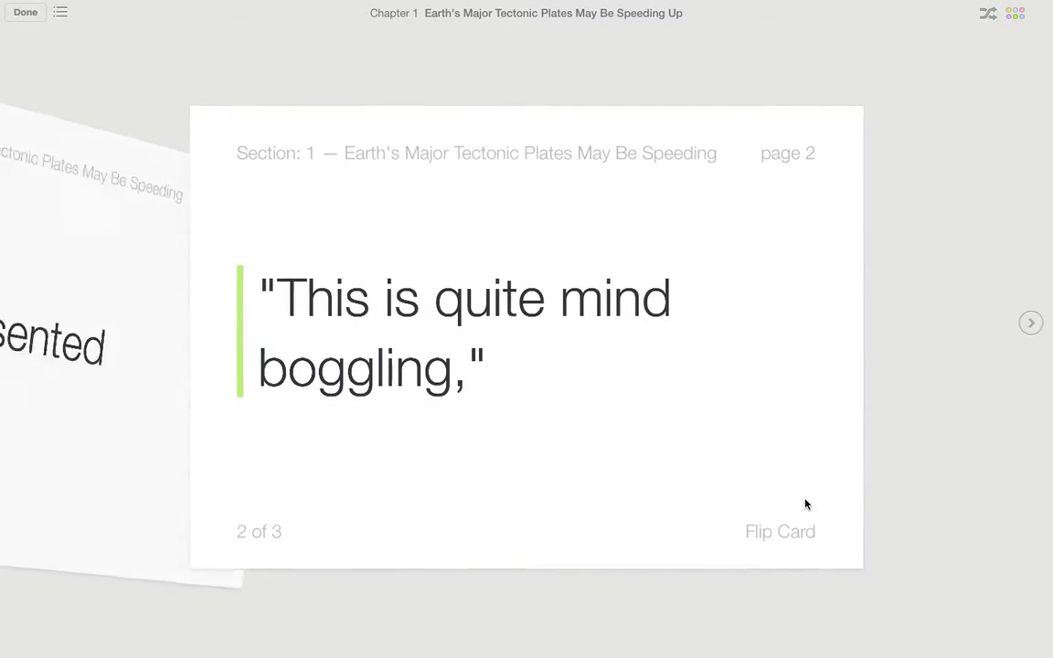
left_click(792, 534)
left_click(791, 536)
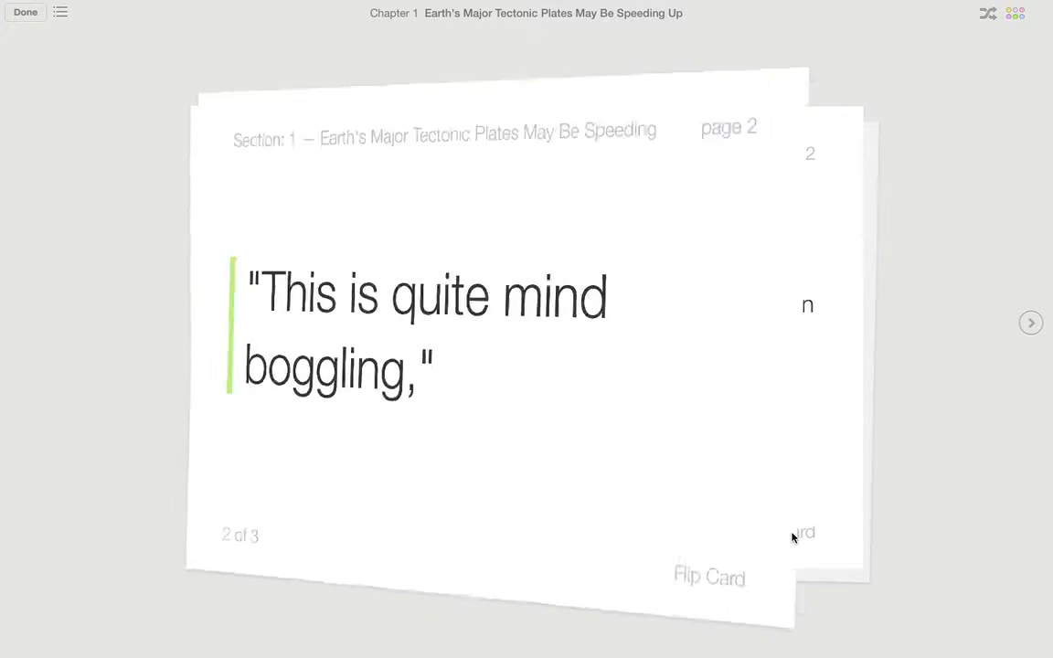